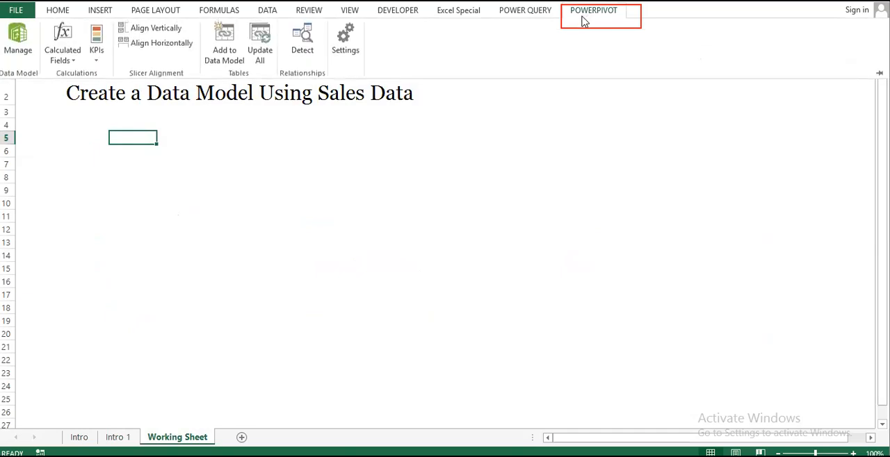
Step: Open the Sales Data West-Main workbook from the Data Model folder
left_click(20, 57)
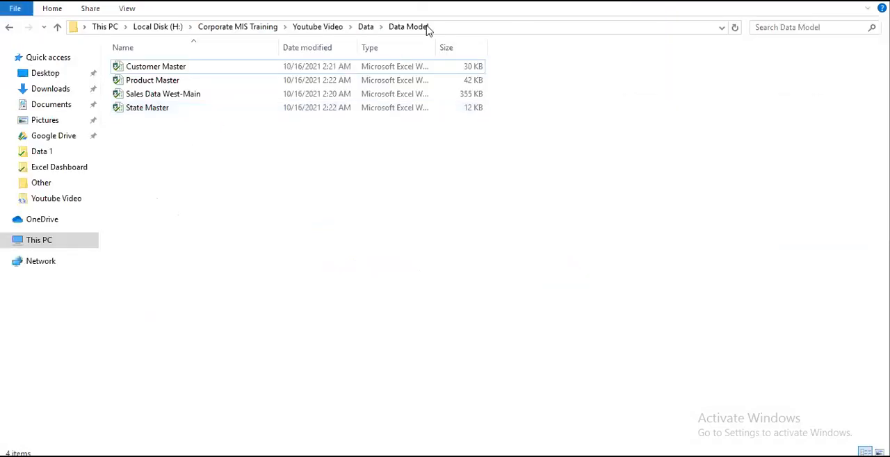
left_click_drag(229, 190, 120, 52)
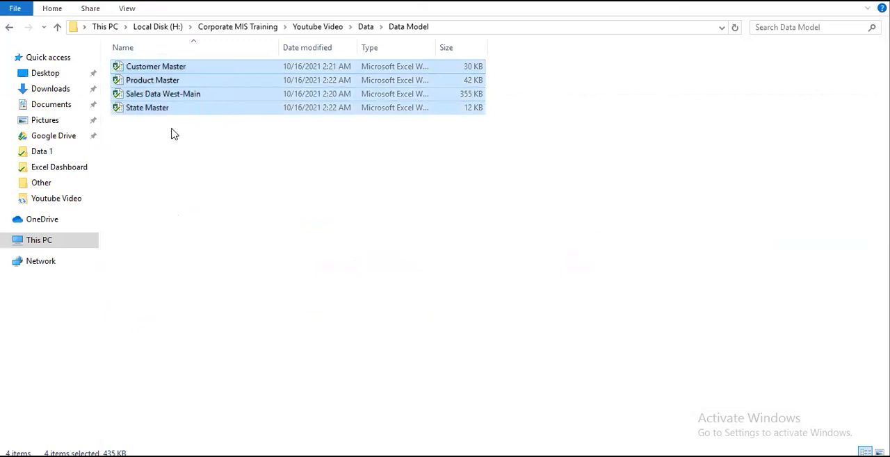
double_click(180, 101)
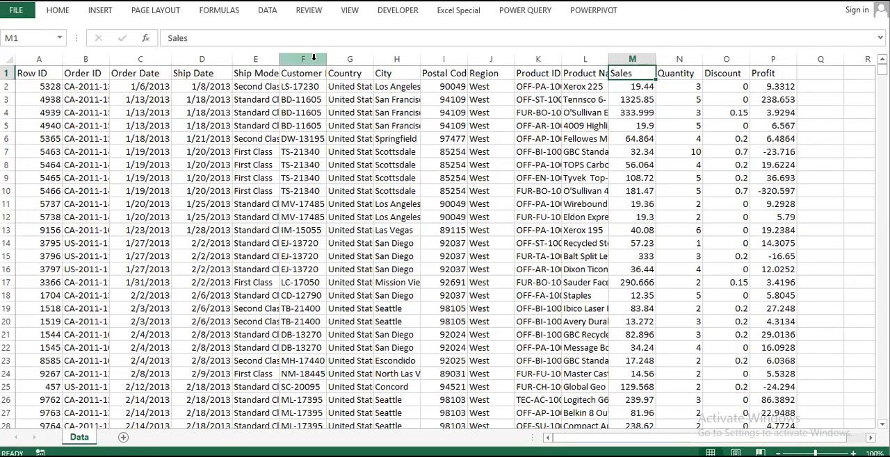
Step: Examine the Customer ID, Product ID and City columns of the sales data
left_click(313, 59)
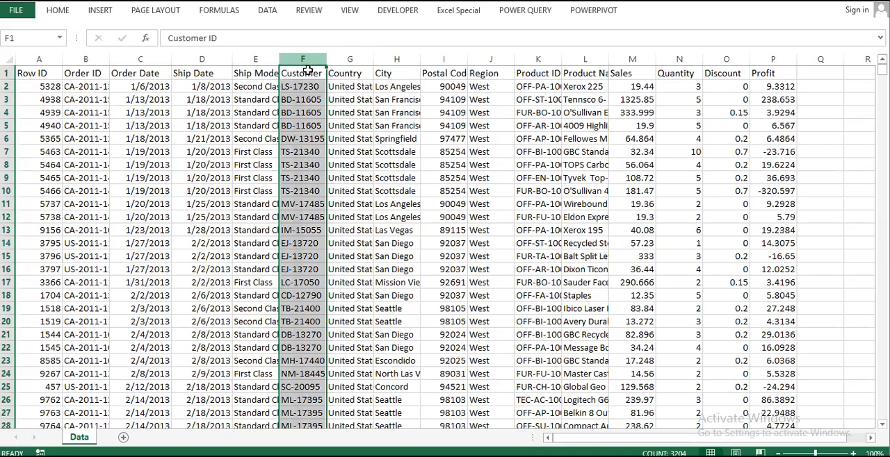
left_click(308, 72)
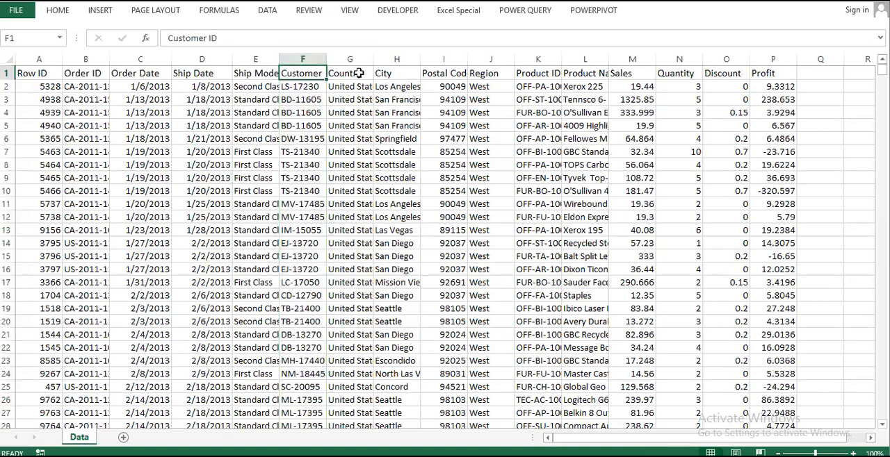
left_click(541, 58)
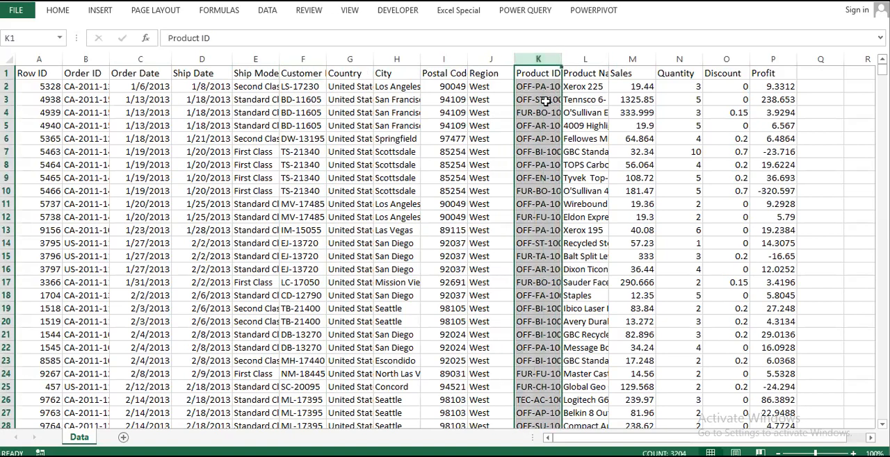
left_click(591, 73)
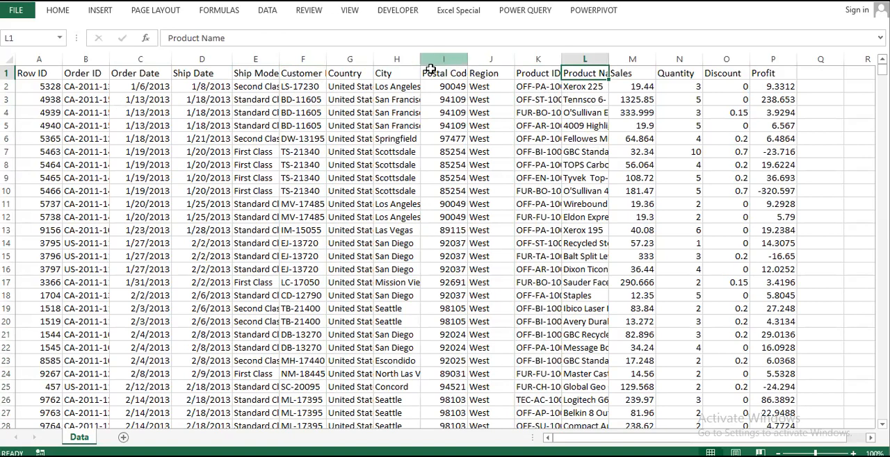
left_click(402, 59)
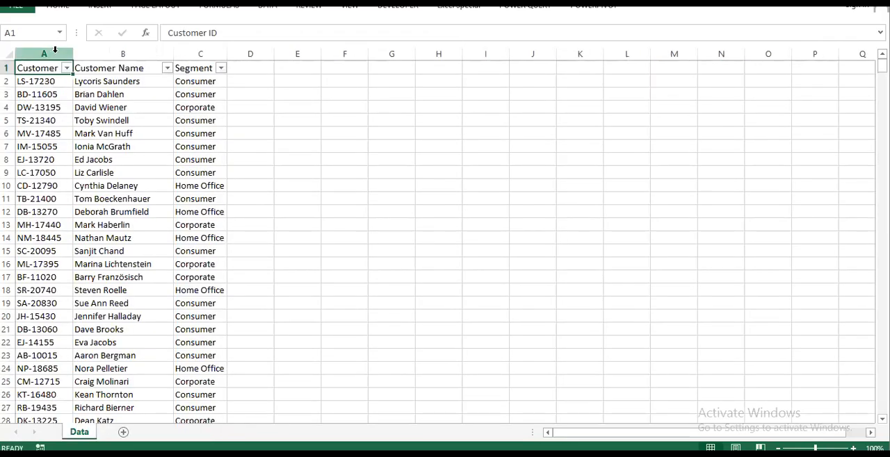
Step: Return to the Working Sheet workbook and open its Power Pivot data model window
left_click_drag(55, 49, 225, 57)
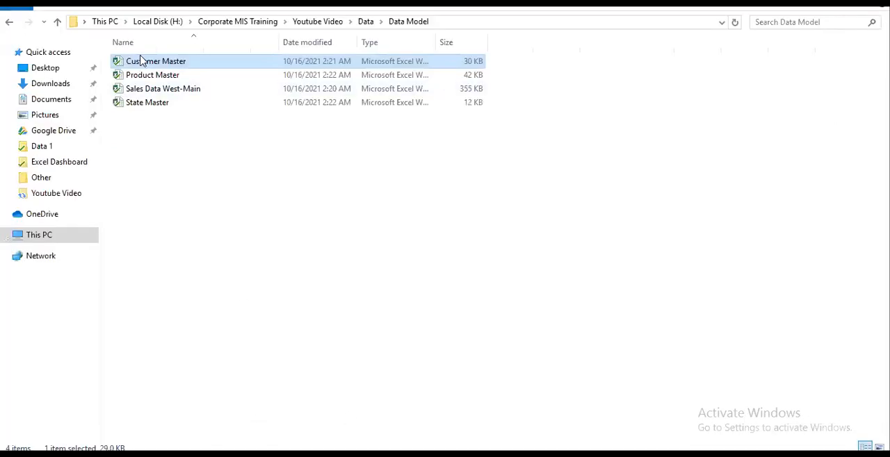
double_click(143, 75)
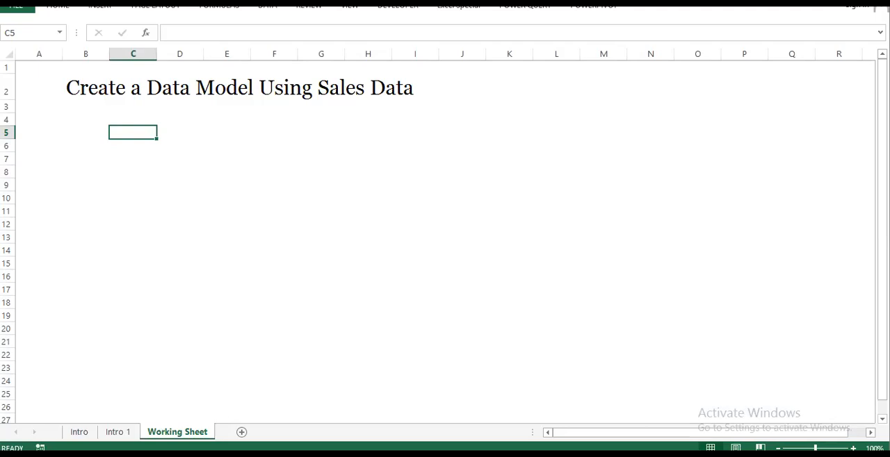
left_click(587, 8)
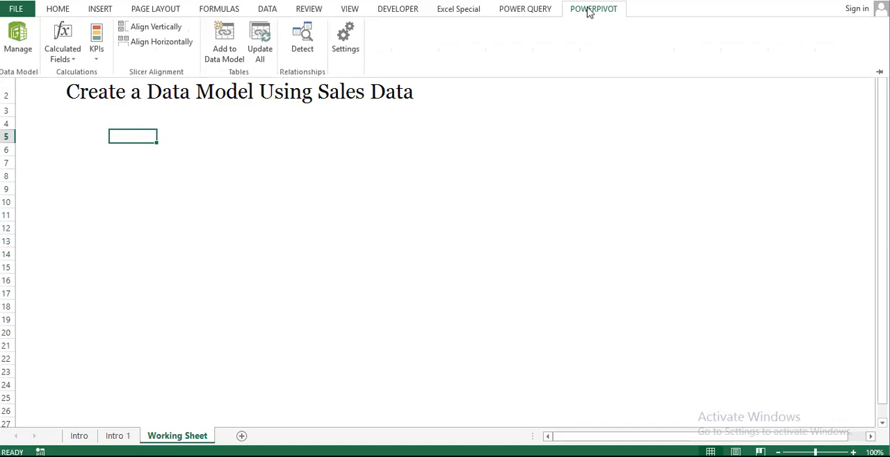
left_click(18, 42)
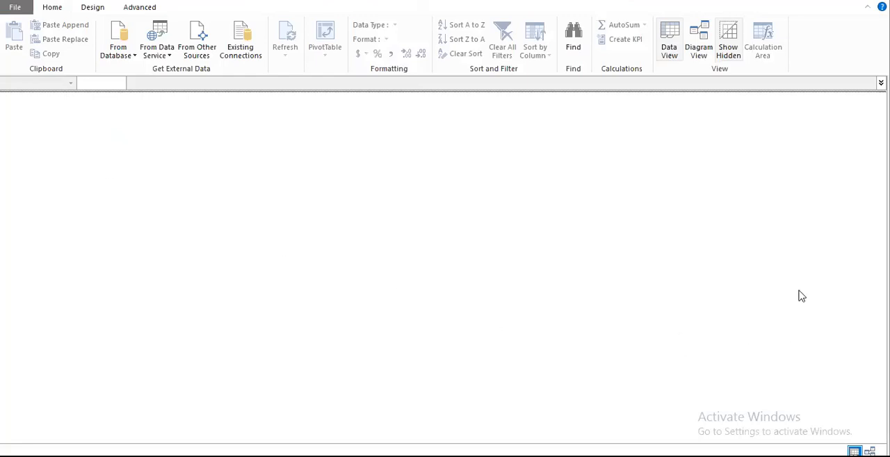
Step: Look through the database and data service import options and the list of existing connections
left_click(126, 56)
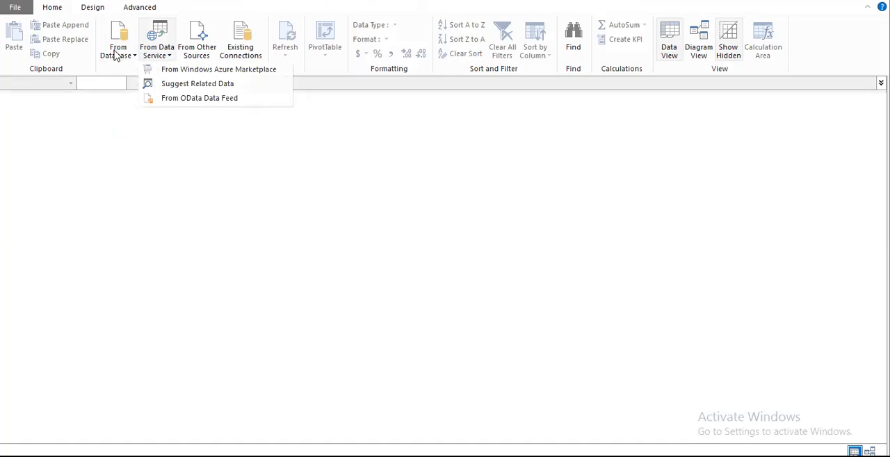
left_click(257, 123)
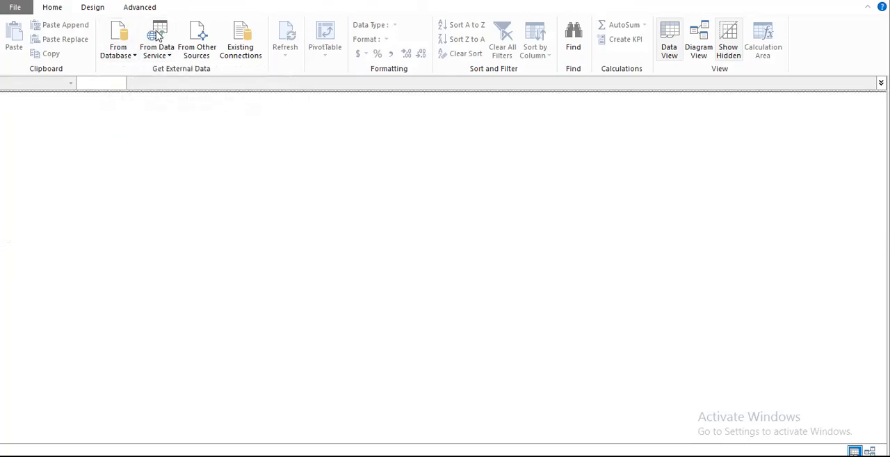
left_click(247, 55)
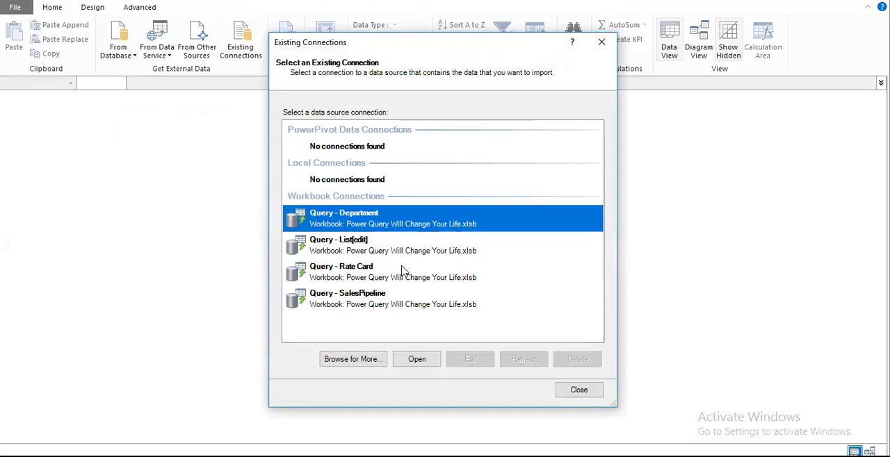
left_click(602, 42)
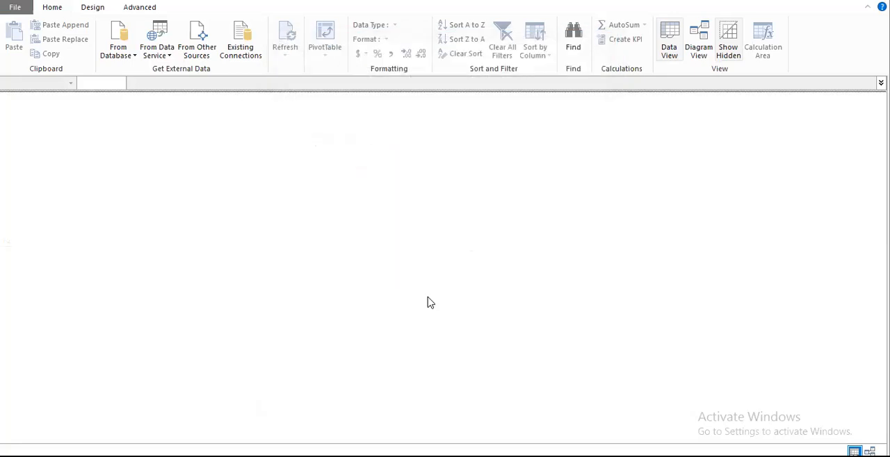
Step: Start a table import from other sources and choose Excel File as the data source
left_click(193, 54)
scroll(393, 334, "down", 10)
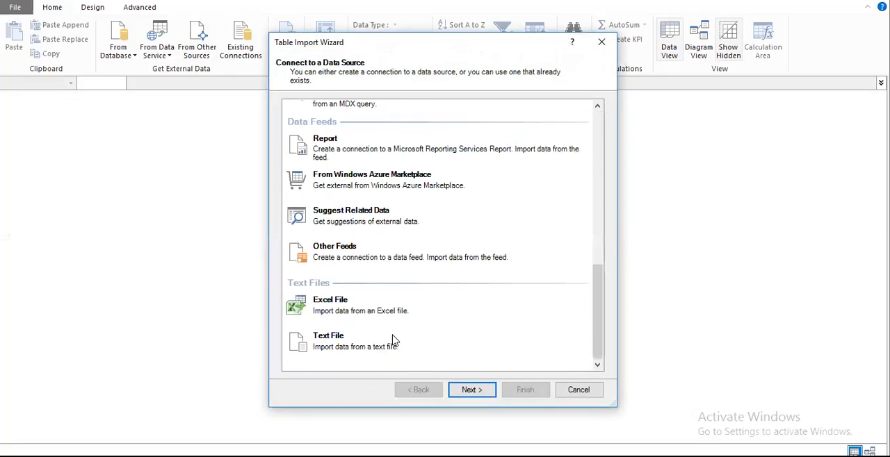
scroll(393, 264, "up", 10)
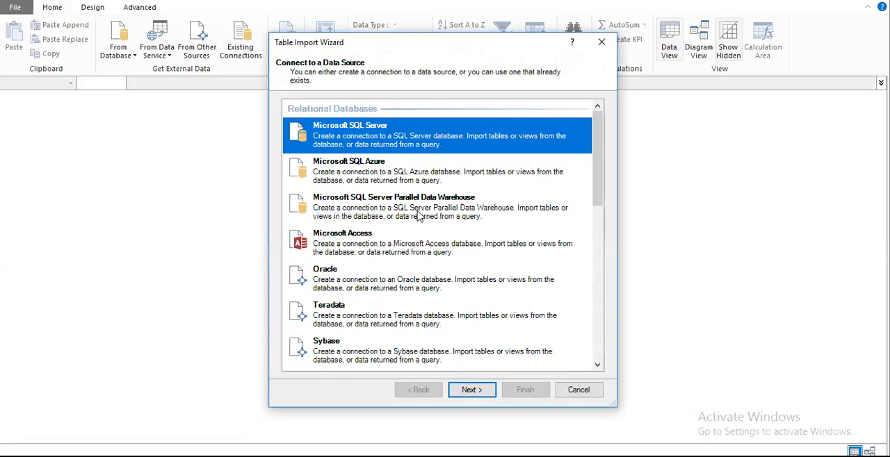
scroll(396, 208, "down", 8)
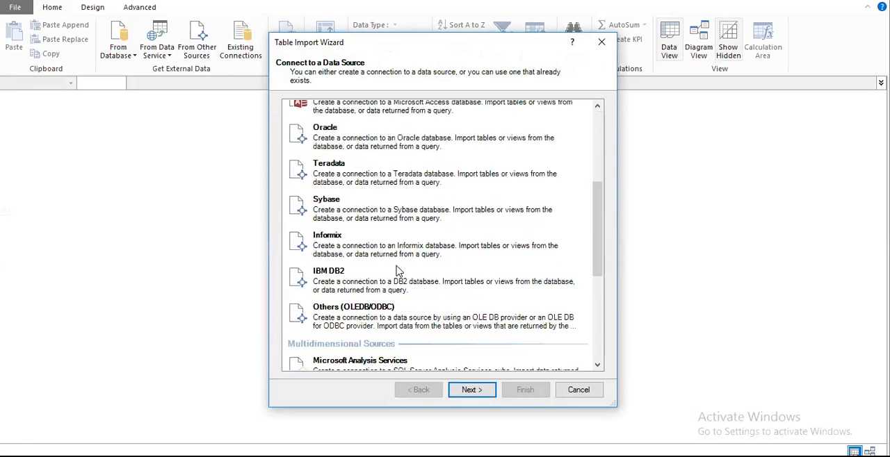
scroll(402, 320, "down", 4)
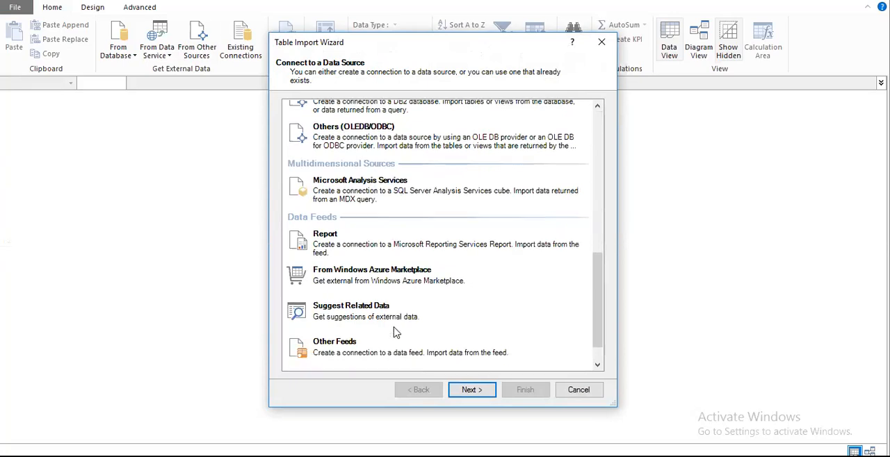
left_click(406, 296)
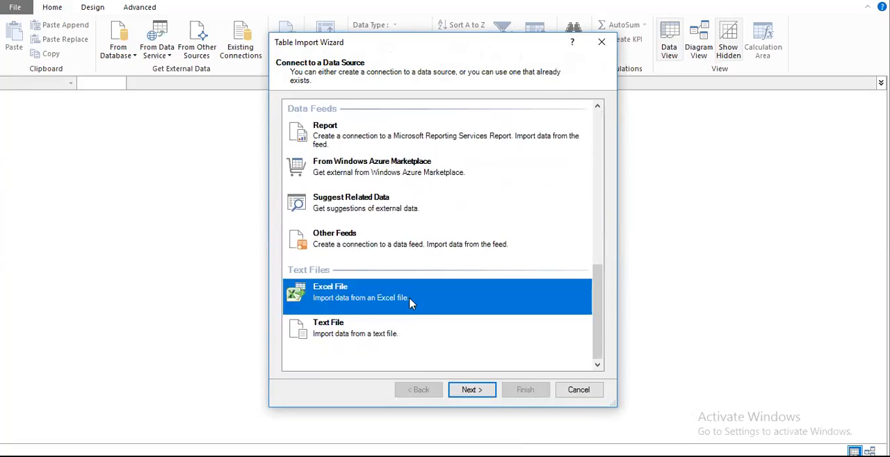
left_click(471, 390)
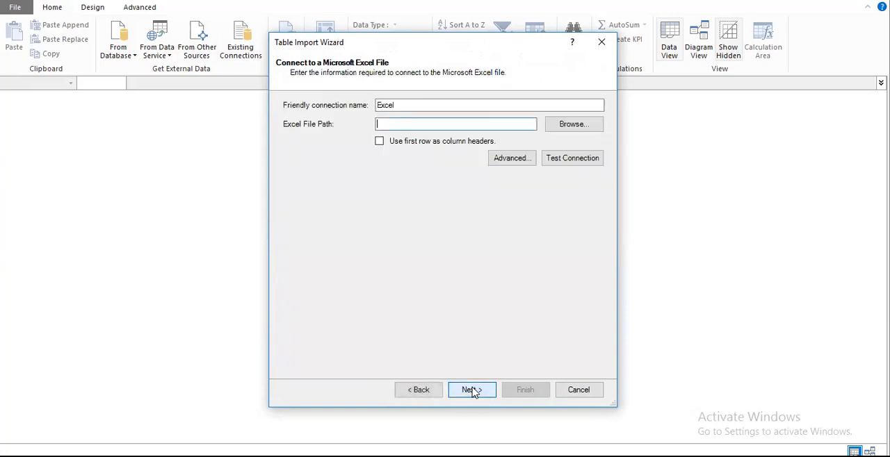
Step: Browse for the Excel file path in the Data Model folder under Corporate MIS Training, Youtube Video, Data
left_click_drag(413, 105, 313, 104)
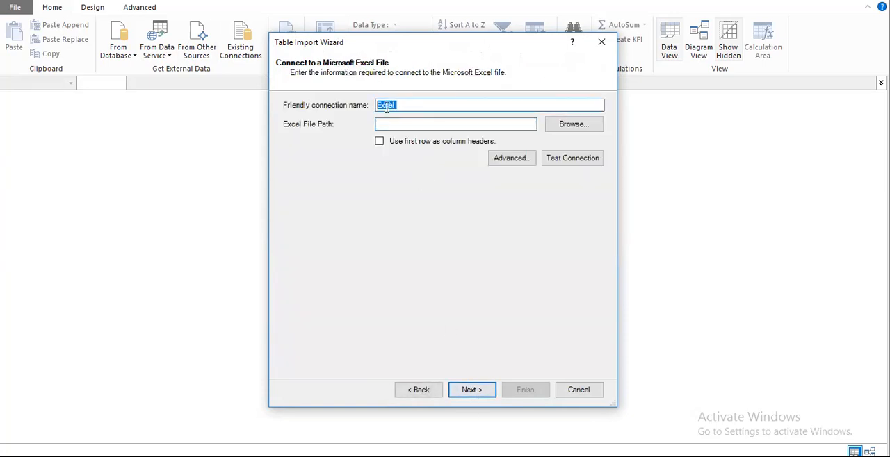
left_click(402, 125)
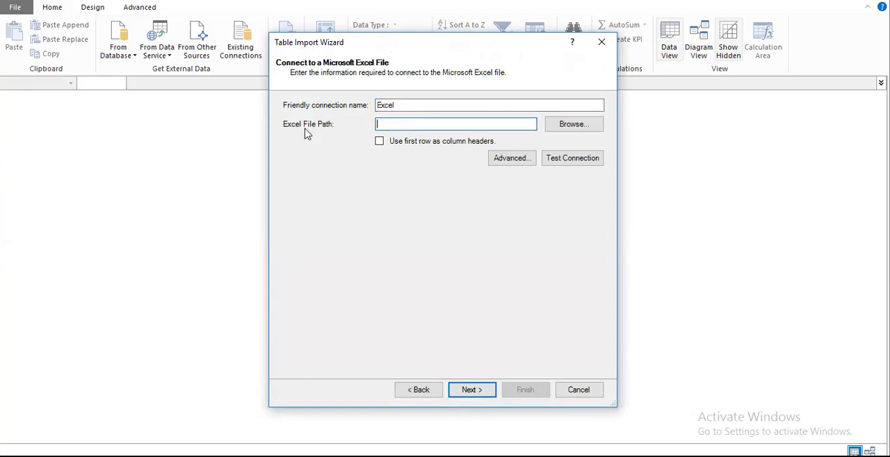
left_click(574, 124)
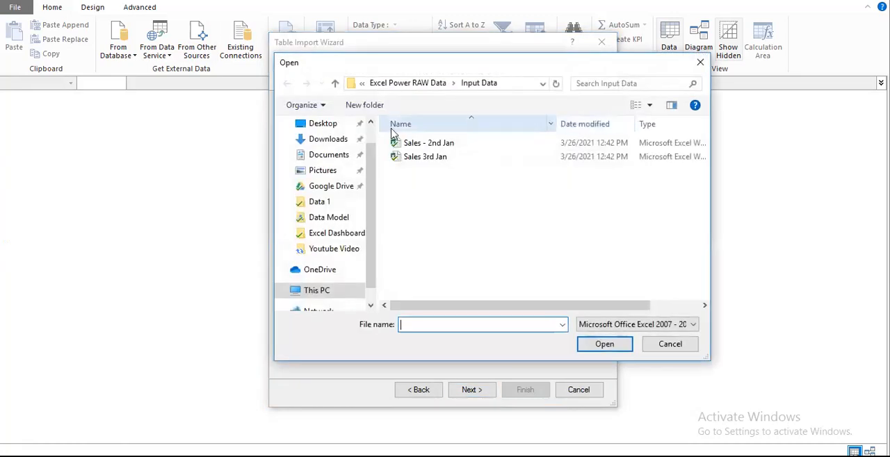
left_click(392, 84)
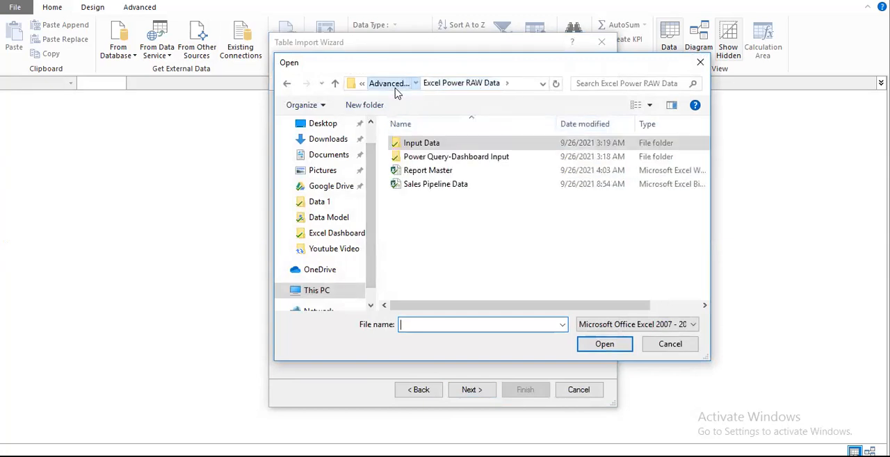
left_click(396, 84)
left_click(400, 84)
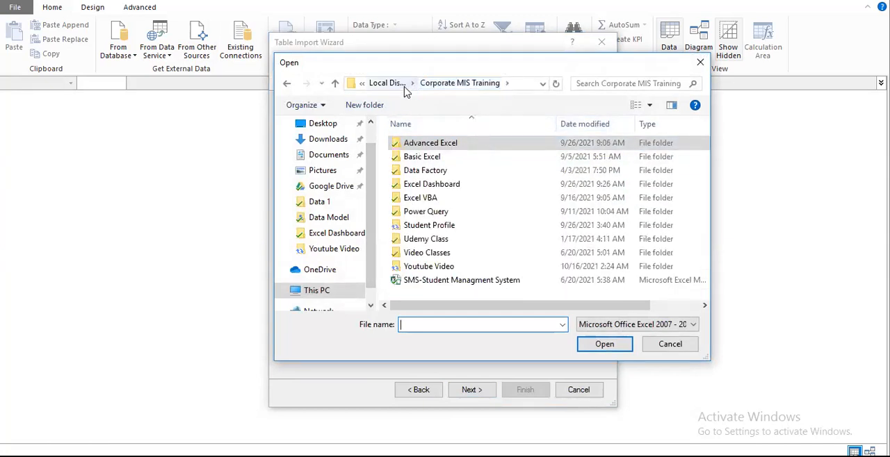
double_click(439, 266)
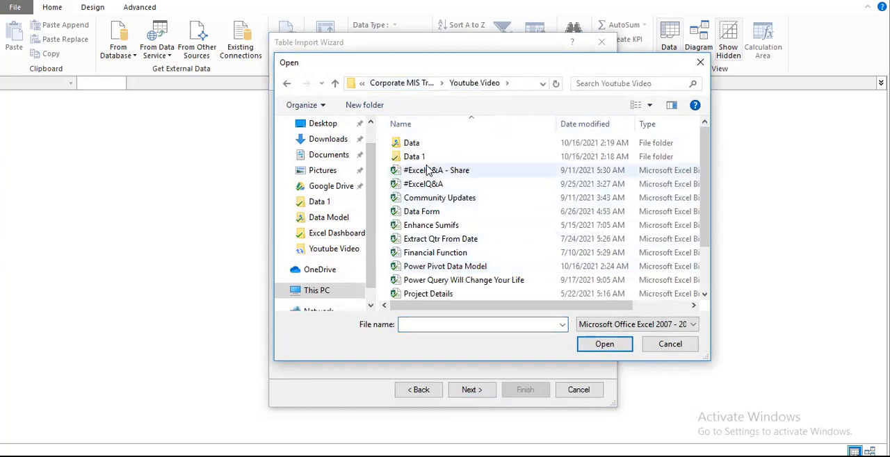
double_click(412, 144)
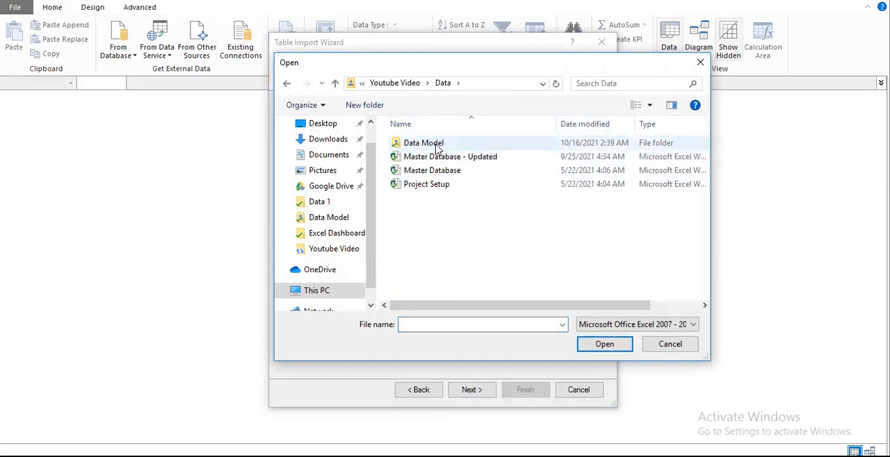
double_click(421, 146)
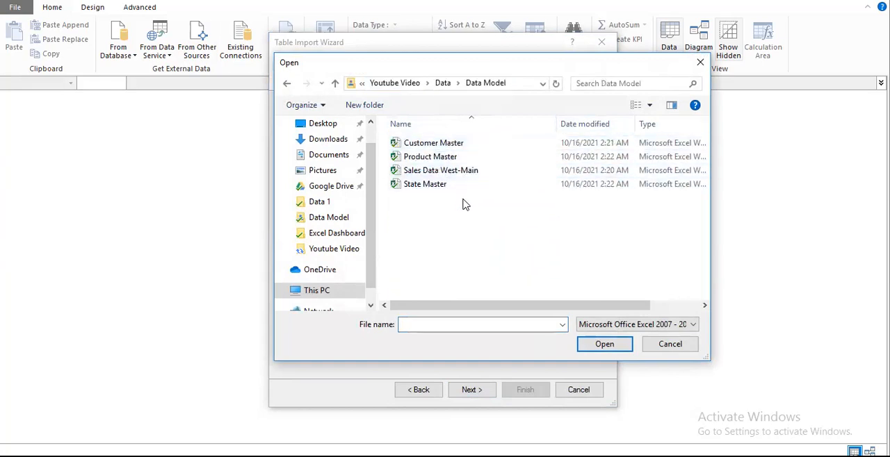
Step: Set Sales Data West-Main as the source file and use its first row as column headers
left_click(446, 172)
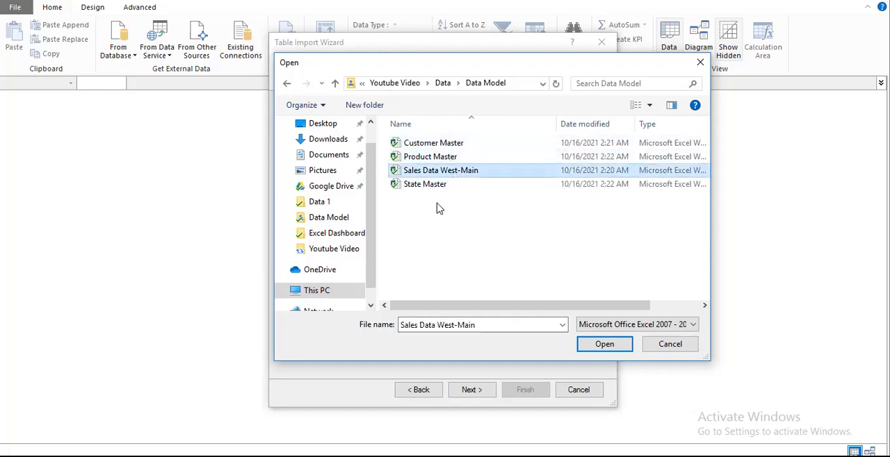
left_click(441, 188)
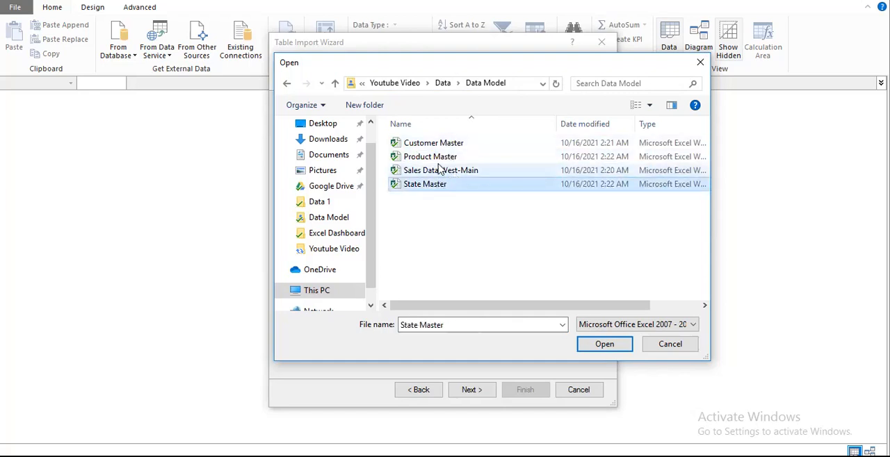
left_click(442, 173)
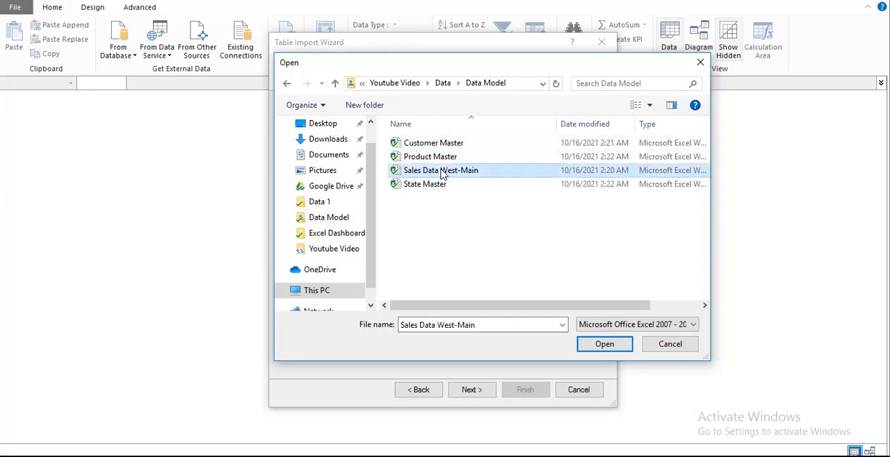
left_click(612, 343)
left_click(379, 143)
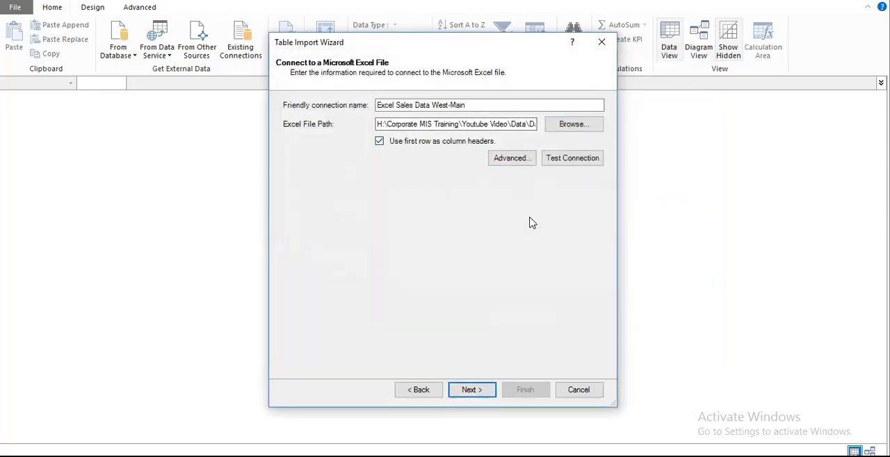
Step: Import the Data$ source table under the friendly name Data and close the import wizard
left_click(476, 395)
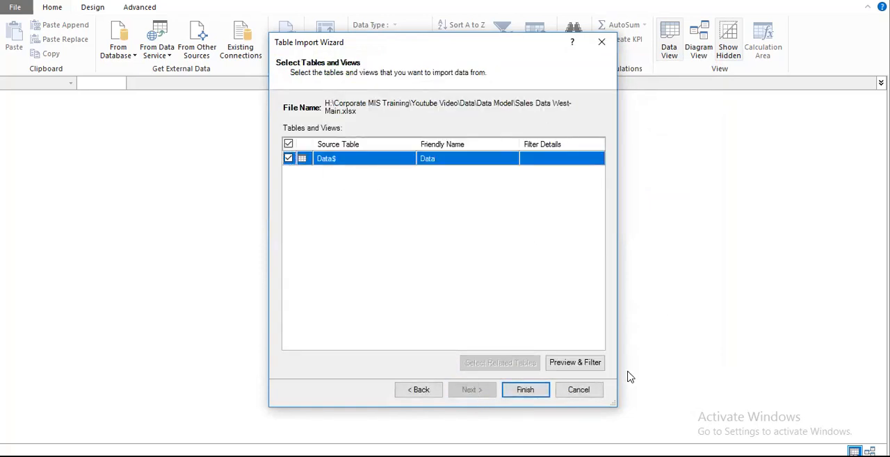
left_click(535, 392)
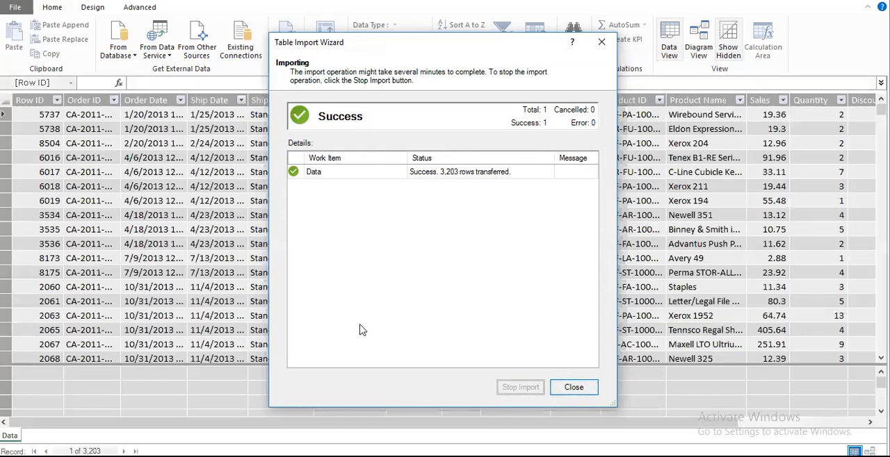
key("Return")
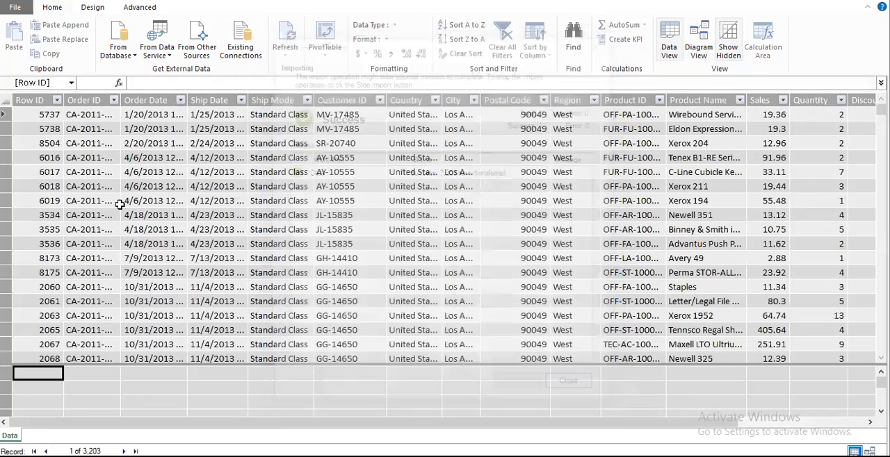
Step: Start a new table import from an Excel file and choose Customer Master in the Data Model folder as the source
left_click(197, 51)
scroll(480, 306, "down", 10)
left_click(371, 298)
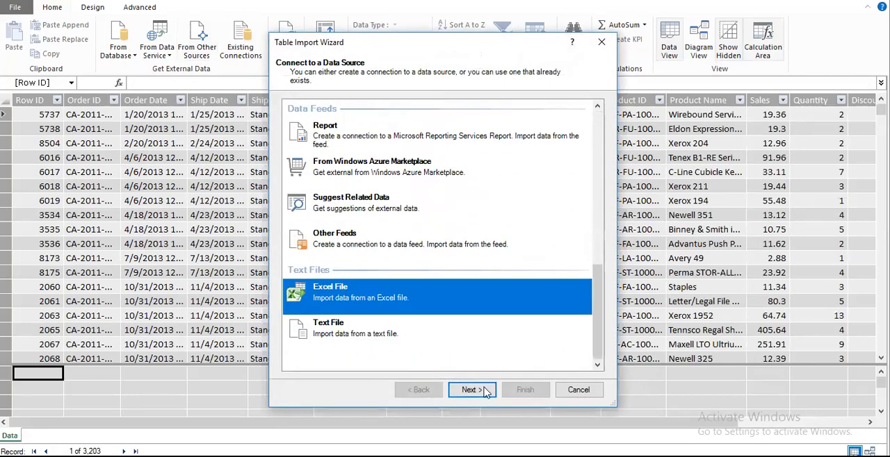
left_click(472, 390)
left_click(573, 124)
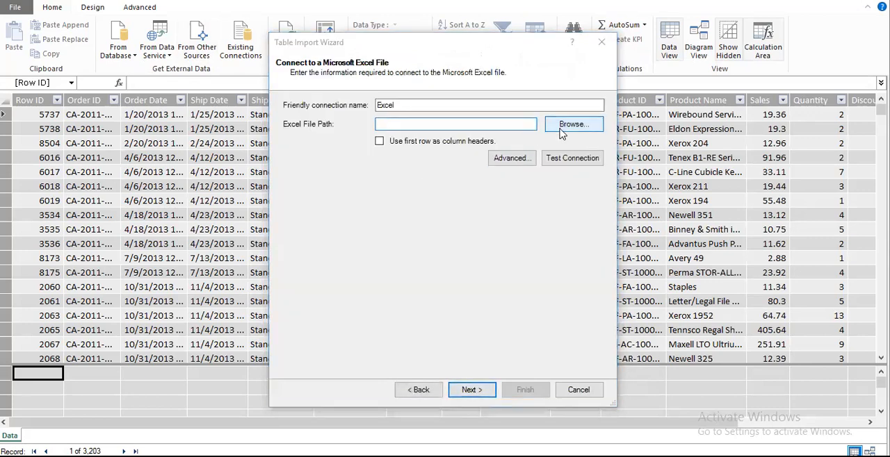
left_click(433, 142)
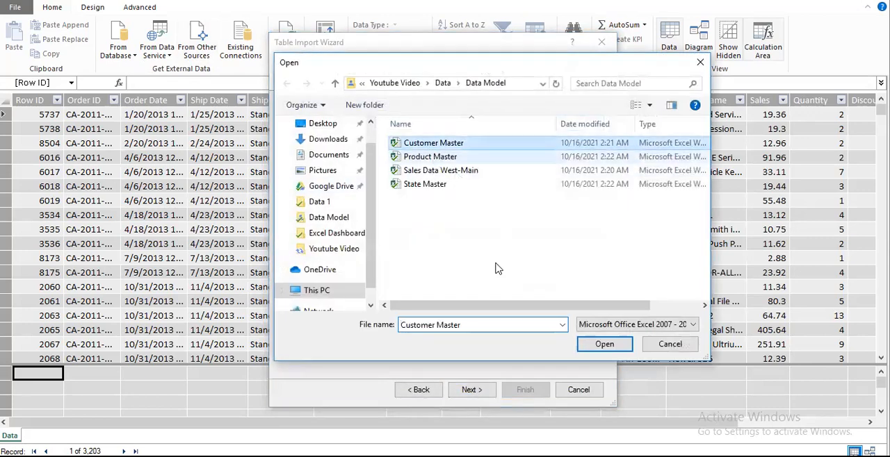
left_click(598, 344)
Step: Use Customer Master's first row as column headers and import only its Data$ source table, closing the wizard when finished
left_click(378, 142)
left_click(473, 393)
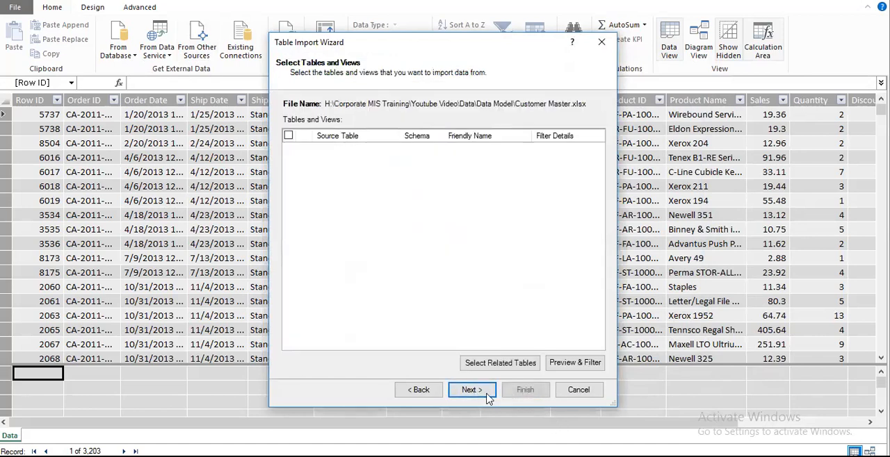
left_click(525, 393)
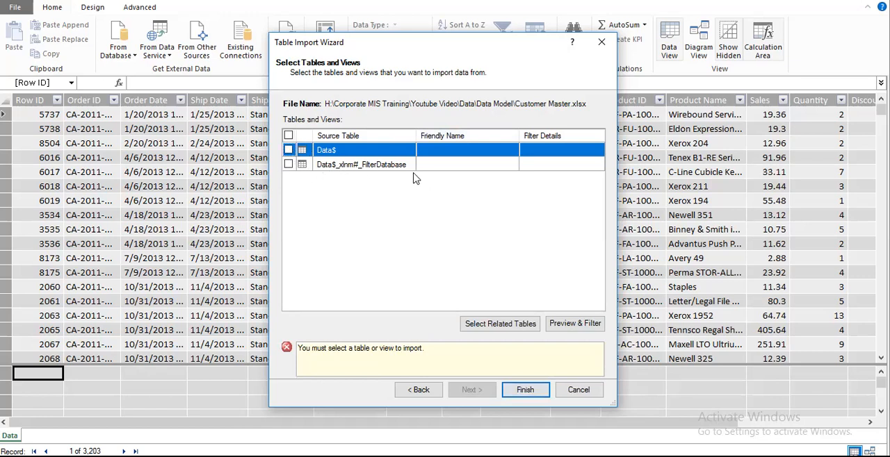
left_click(390, 168)
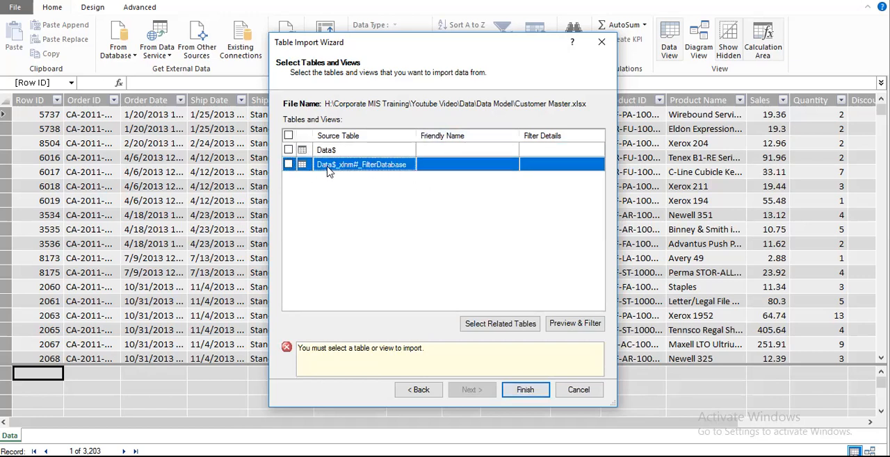
left_click(289, 150)
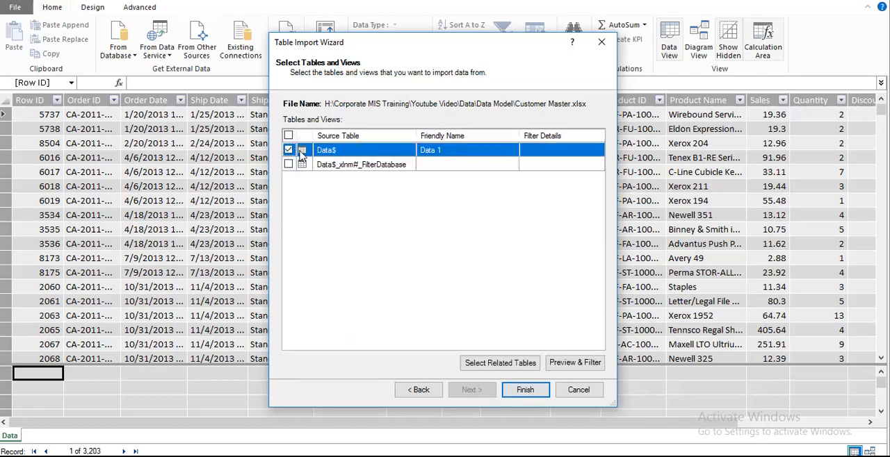
left_click(525, 390)
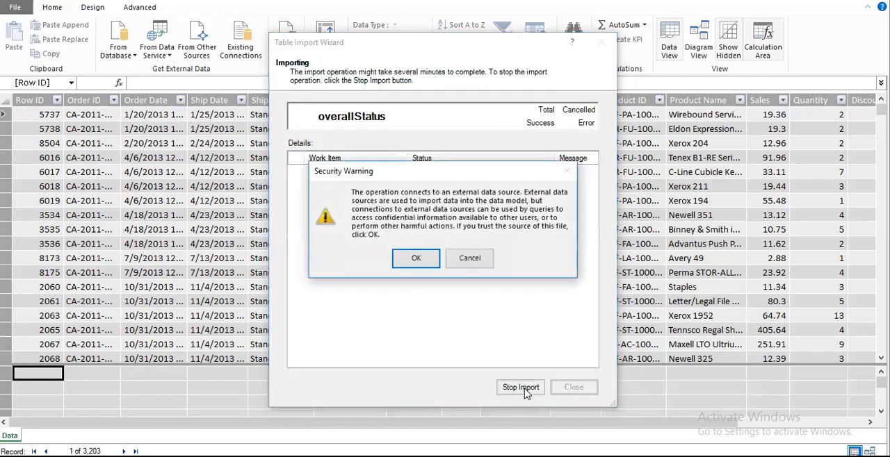
left_click(416, 259)
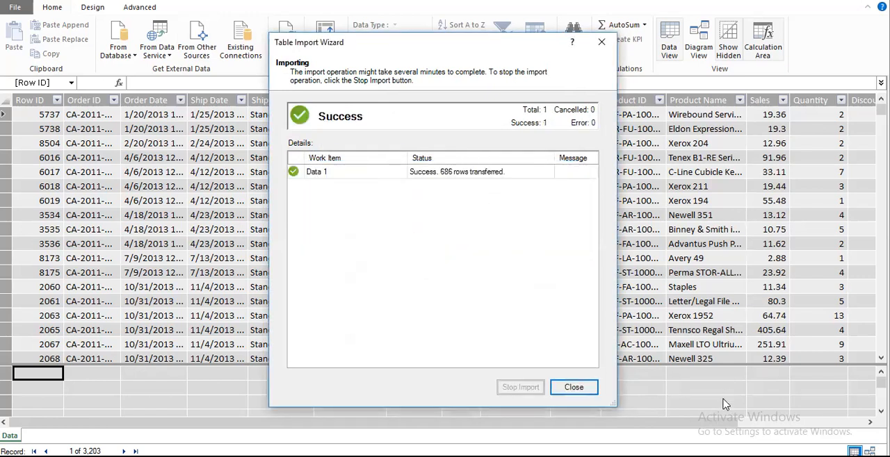
left_click(572, 388)
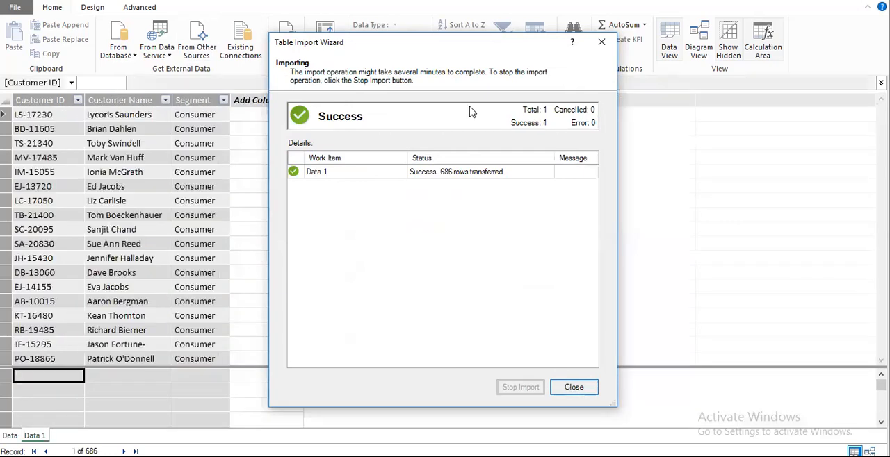
Step: Start another Excel file import and choose Product Master in the Data Model folder as the source
left_click(204, 60)
scroll(497, 335, "down", 10)
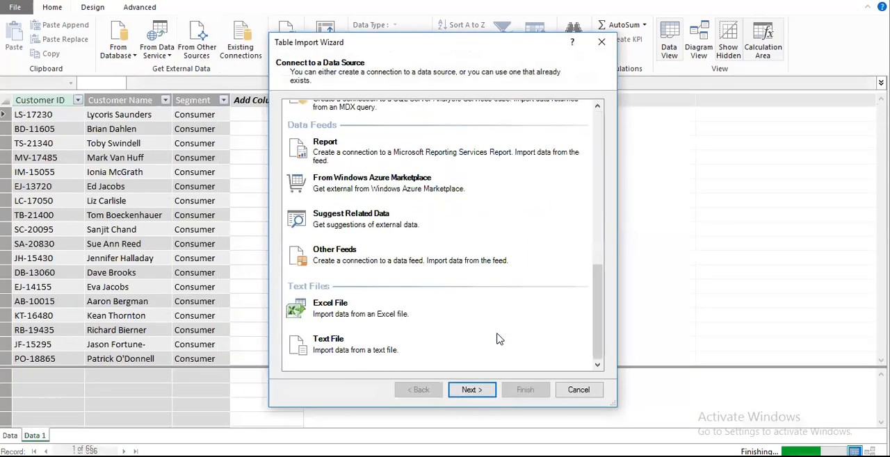
left_click(386, 287)
left_click(471, 390)
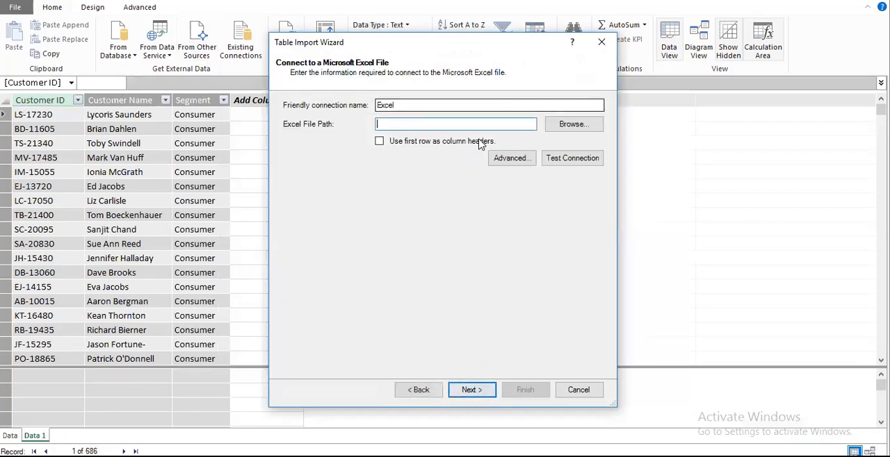
left_click(573, 125)
left_click(467, 157)
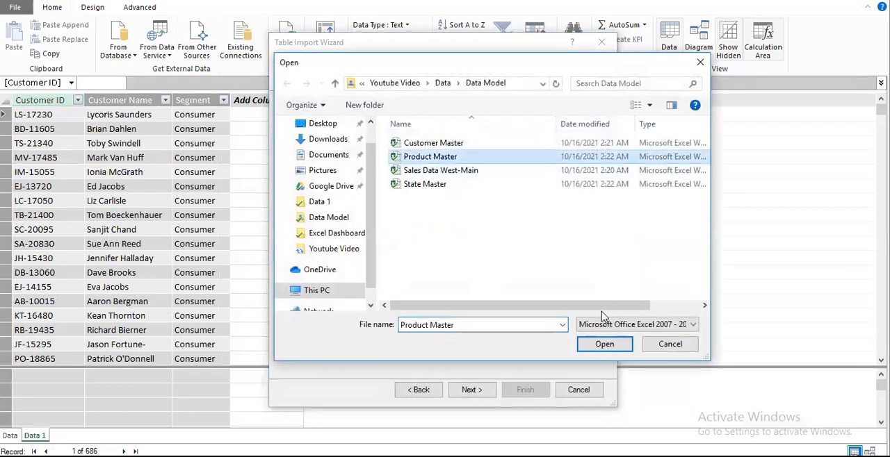
left_click(604, 345)
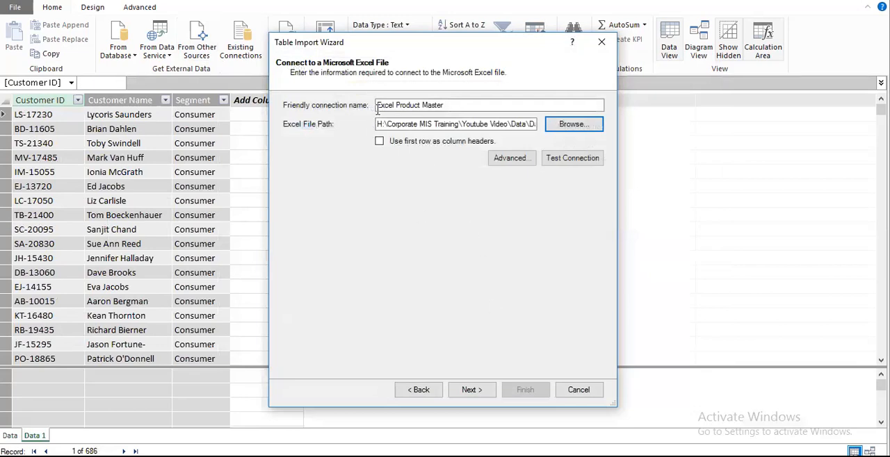
Step: Import the Product Master table with its first row as column headers and close the wizard
left_click(379, 141)
left_click(472, 390)
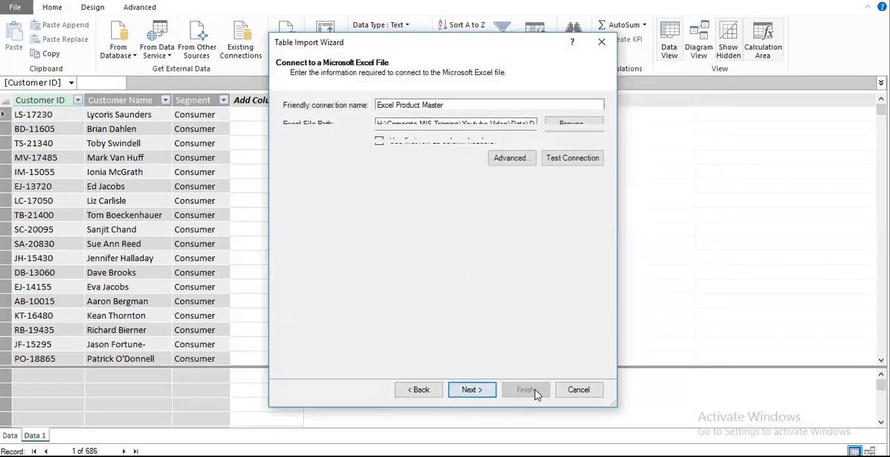
left_click(533, 394)
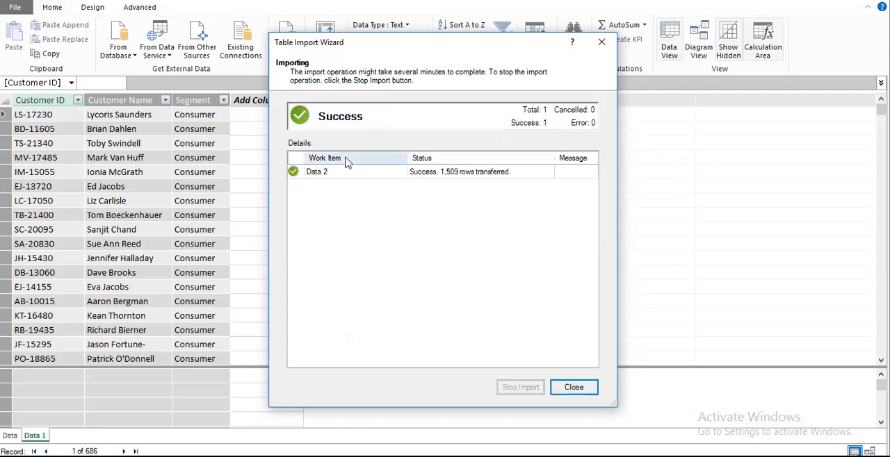
key("Return")
Step: Start one more Excel file import and choose State Master in the Data Model folder as the source
left_click(195, 50)
scroll(361, 272, "down", 10)
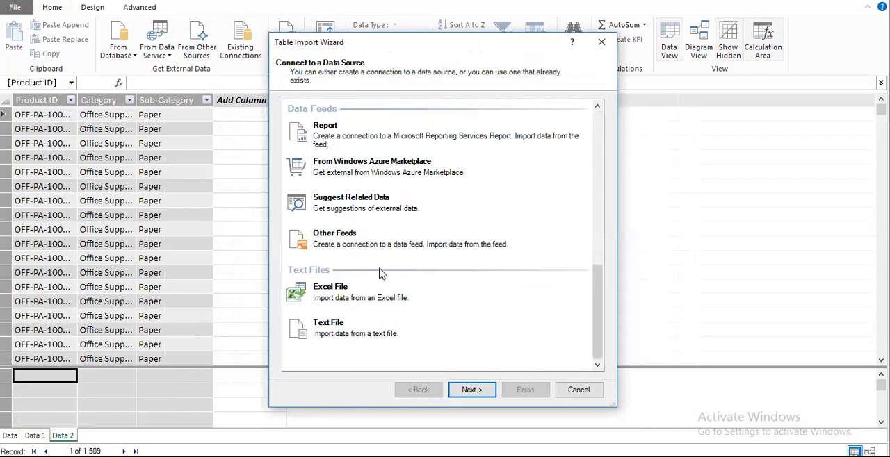
left_click(356, 295)
left_click(471, 391)
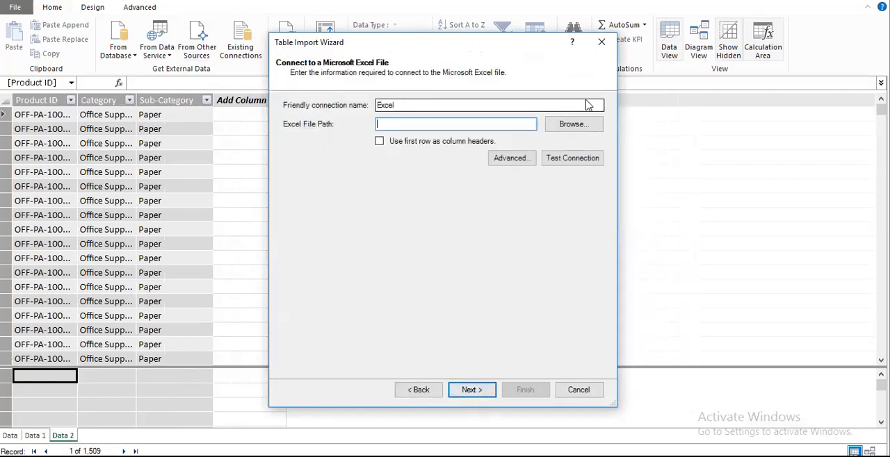
left_click(581, 128)
left_click(425, 185)
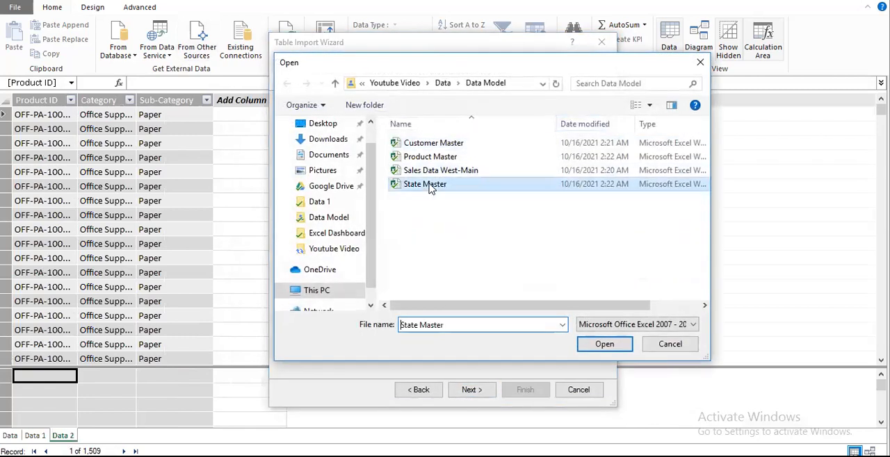
left_click(605, 344)
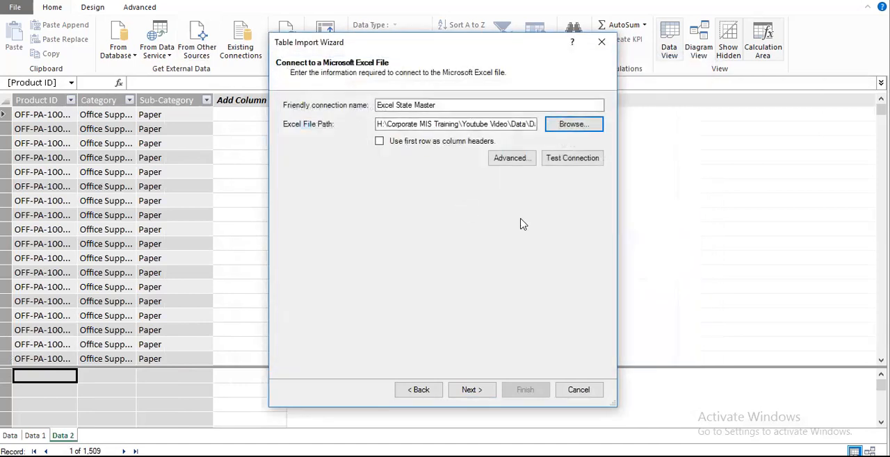
Step: Import State Master's Data$ table with its first row as column headers and close the wizard
left_click(379, 142)
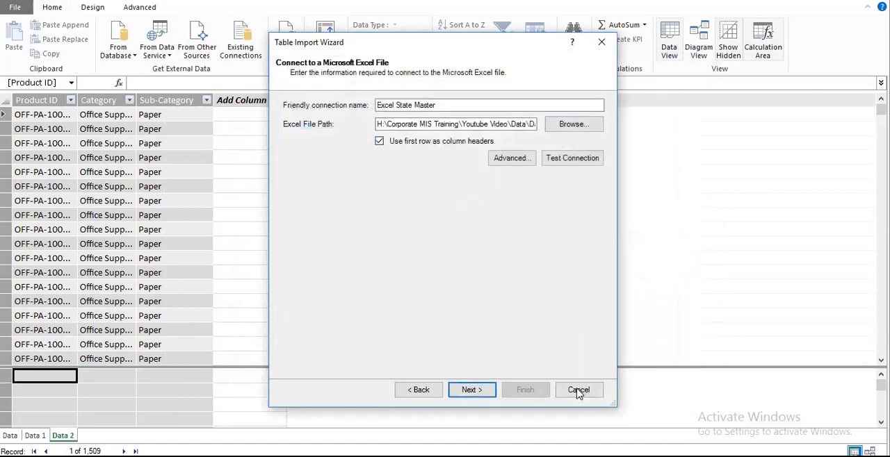
left_click(471, 390)
left_click(574, 392)
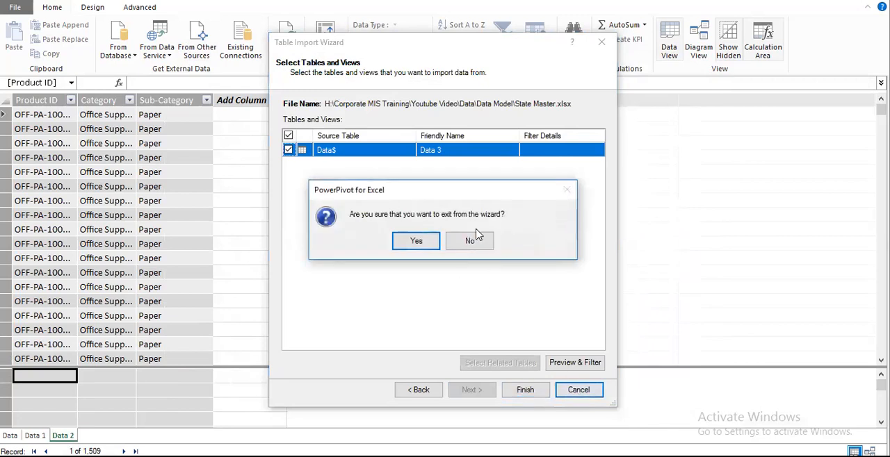
left_click(474, 240)
left_click(527, 390)
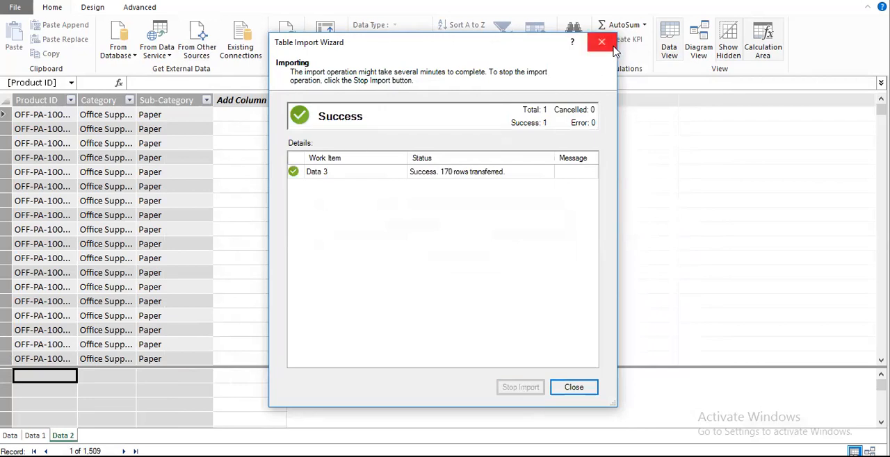
left_click(438, 176)
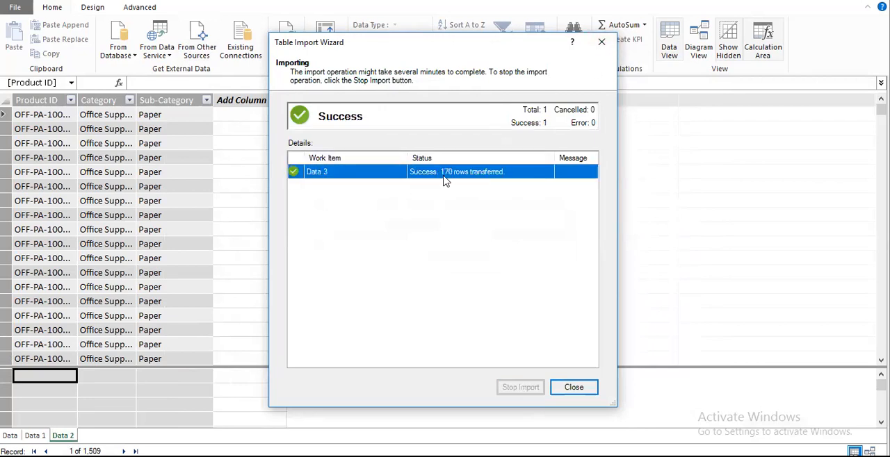
left_click(602, 42)
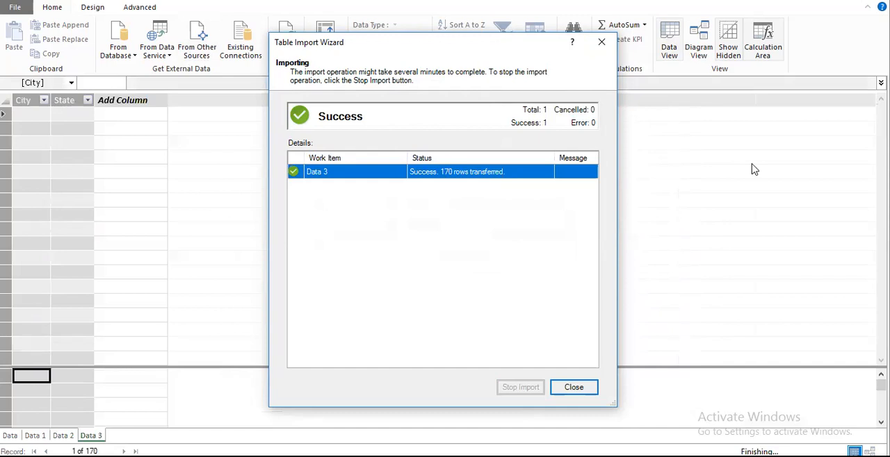
Step: Review the imported Data, Data 1, Data 2 and Data 3 tables and compare their columns
left_click(10, 435)
left_click(38, 435)
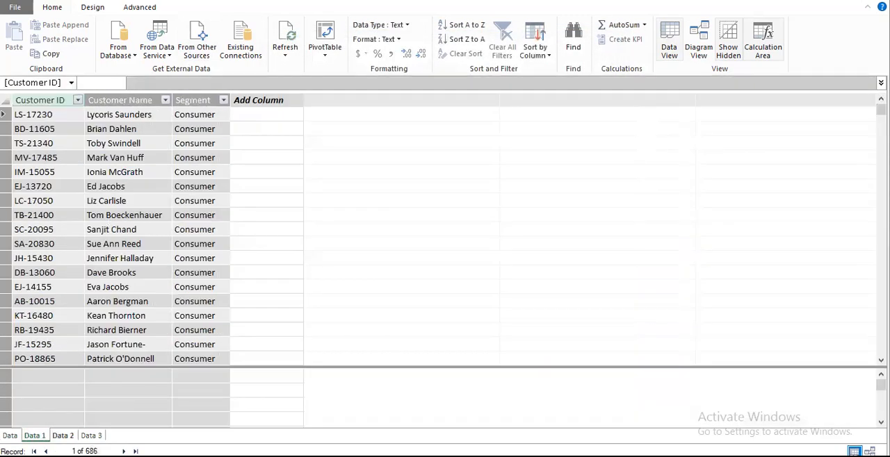
left_click(90, 435)
left_click(35, 436)
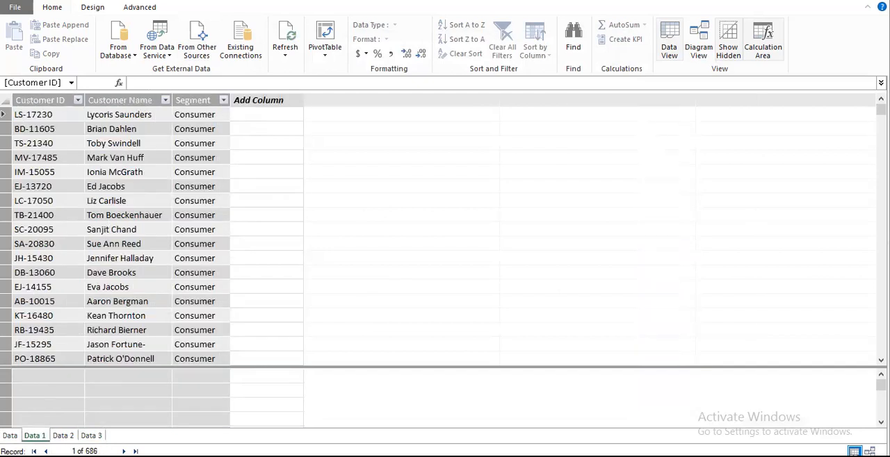
left_click(9, 435)
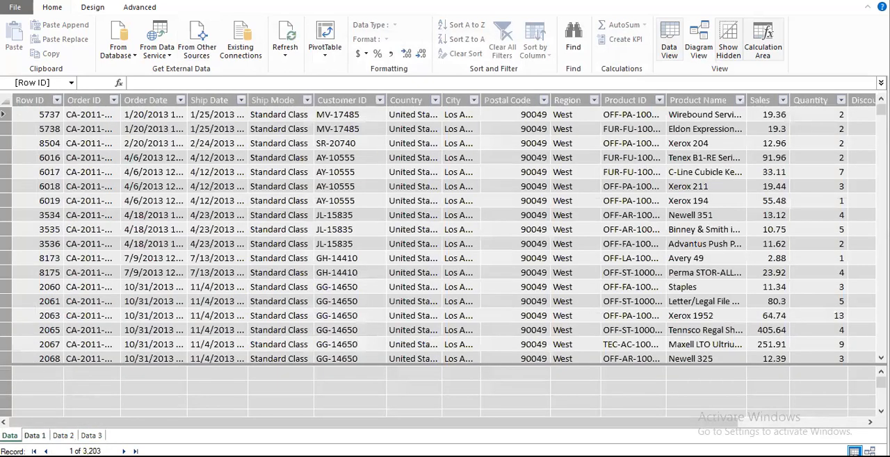
left_click(35, 436)
left_click(62, 436)
left_click(90, 435)
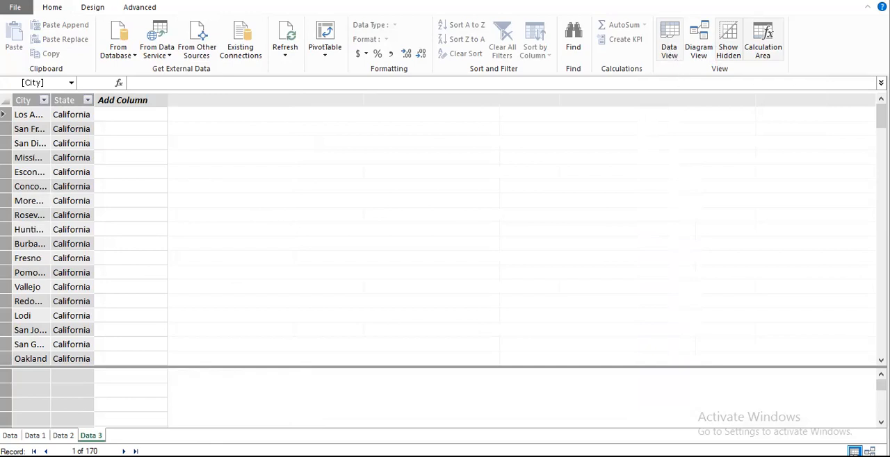
left_click(11, 436)
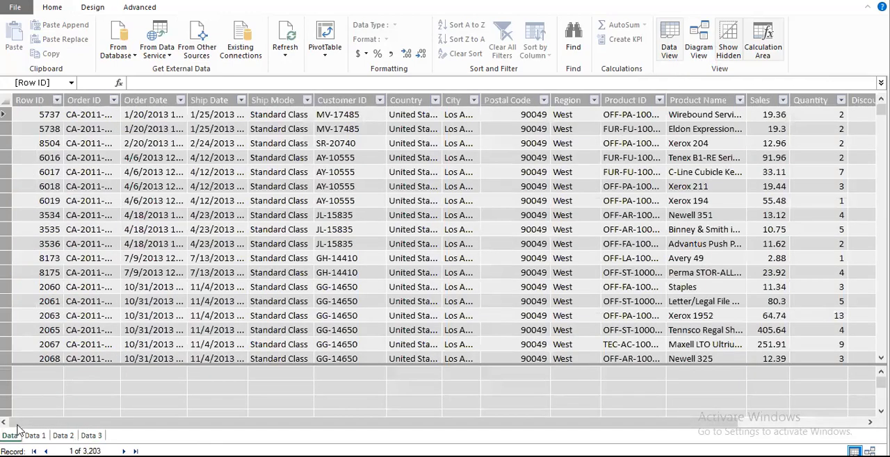
Step: In diagram view, enlarge the Data table to show all its fields, and arrange Data 2 and Data 3 below Data 1
left_click(698, 42)
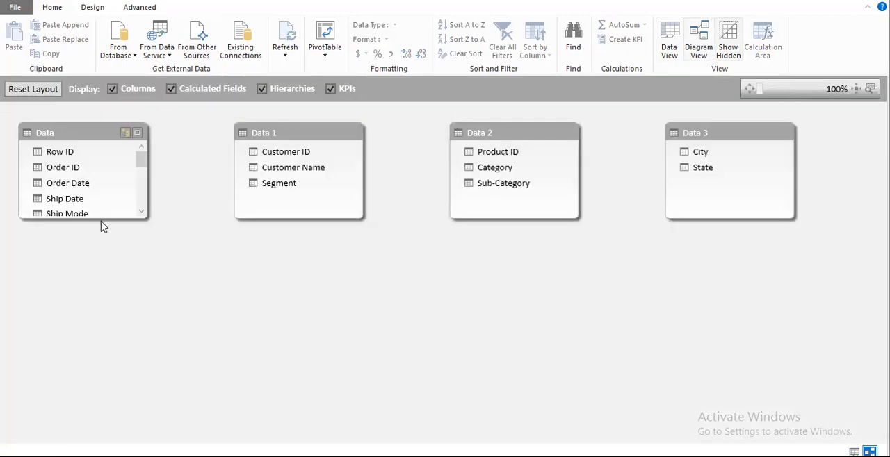
left_click_drag(113, 217, 109, 337)
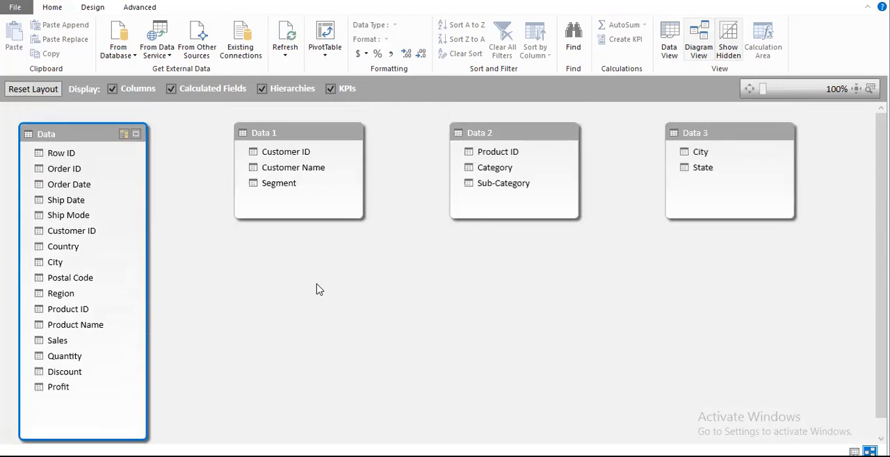
left_click_drag(488, 141, 277, 358)
left_click_drag(690, 143, 397, 247)
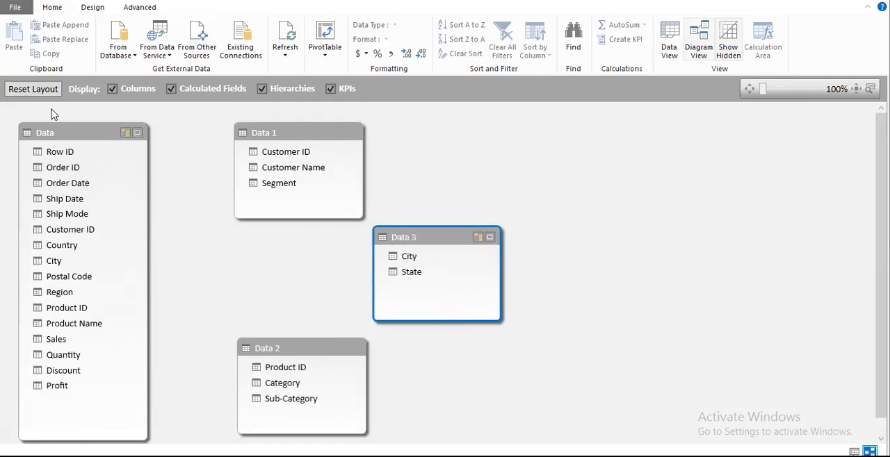
left_click(56, 132)
left_click(287, 135)
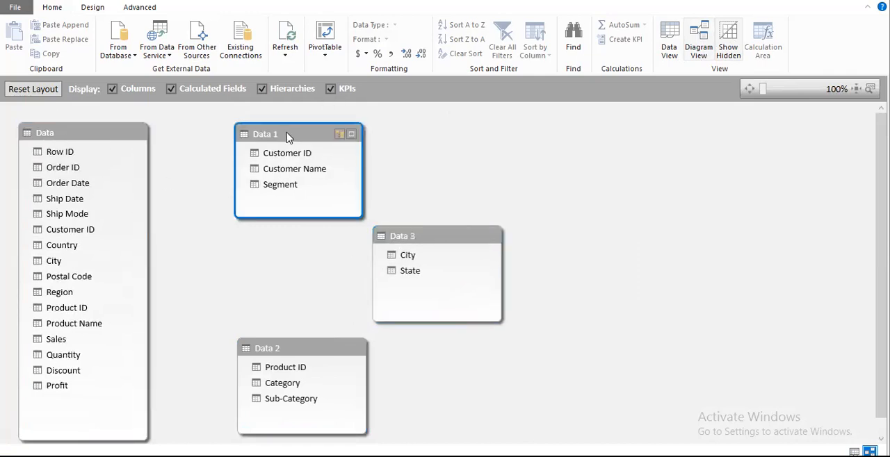
left_click(421, 244)
left_click(300, 351)
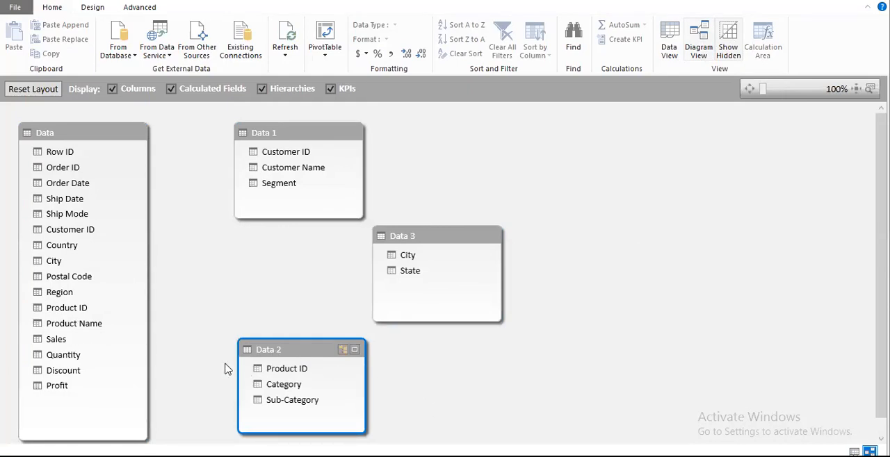
Step: Relate Data to Data 2 on Product ID and to Data 1 on Customer ID in the diagram
mouse_move(78, 305)
left_mouse_down()
mouse_move(190, 364)
mouse_move(264, 367)
left_mouse_up()
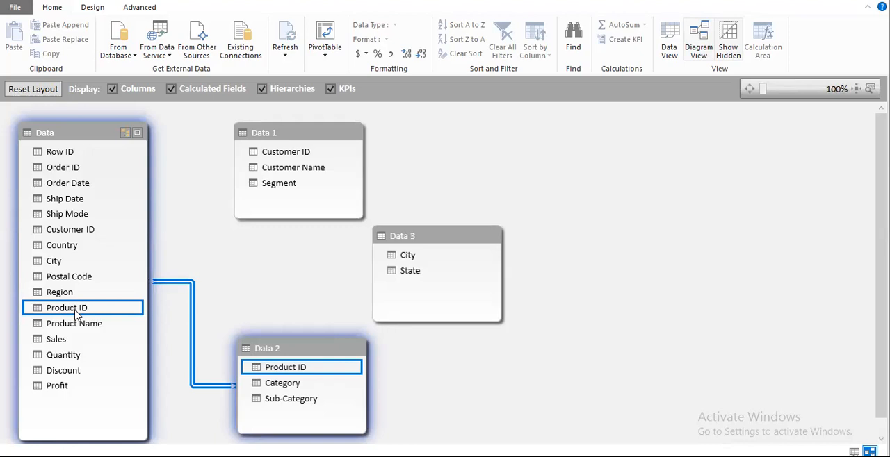
left_click_drag(288, 151, 90, 228)
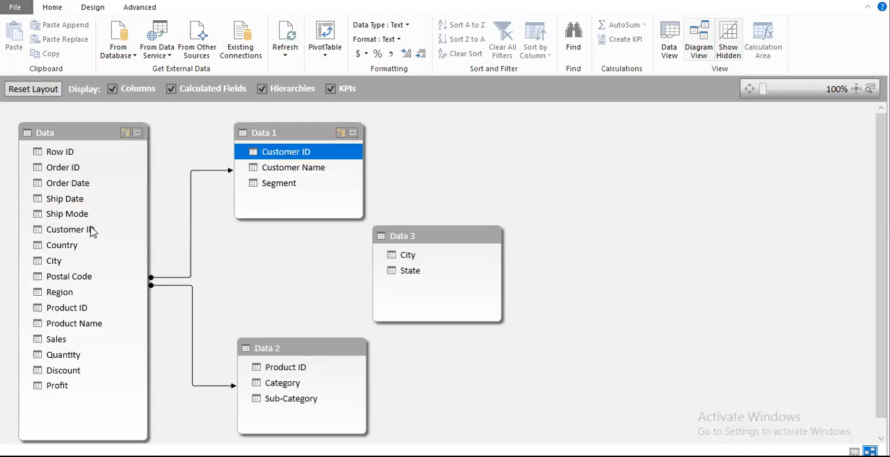
Step: Try to relate the Data table to Data 3 on the City column
left_click_drag(82, 261, 105, 263)
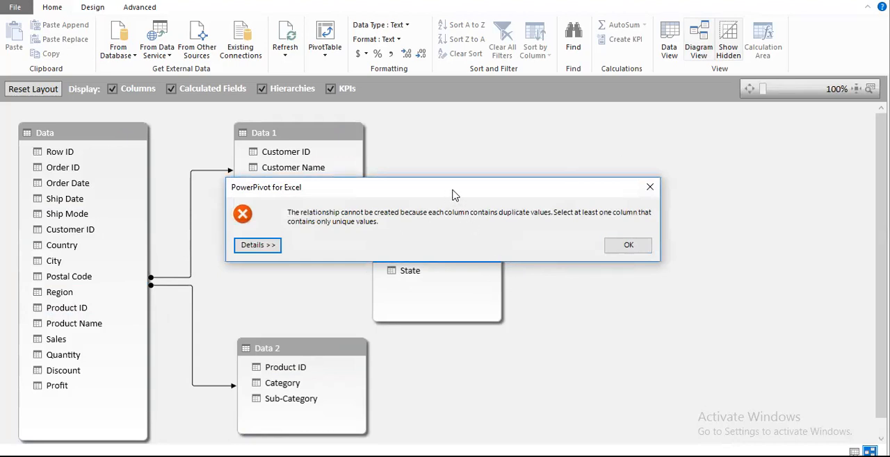
left_click_drag(452, 195, 571, 163)
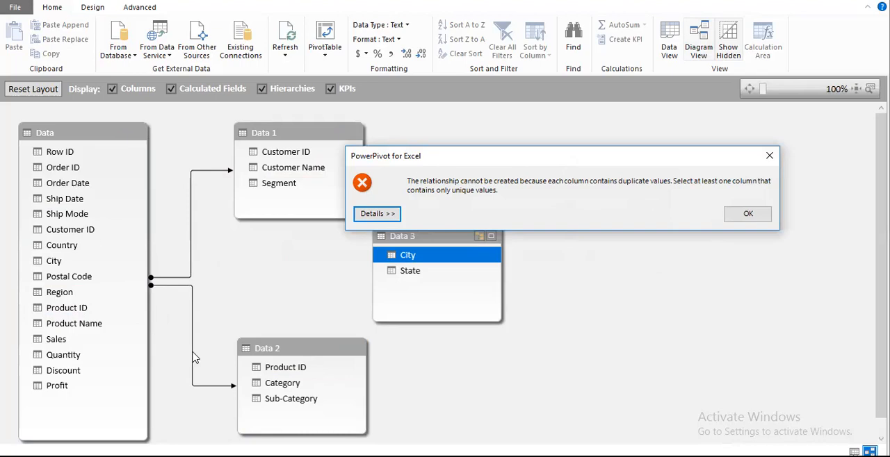
left_click(748, 214)
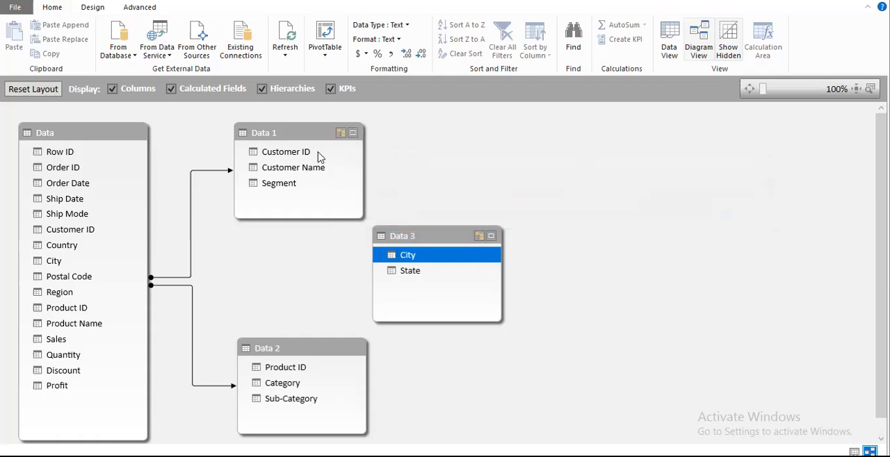
left_click(298, 139)
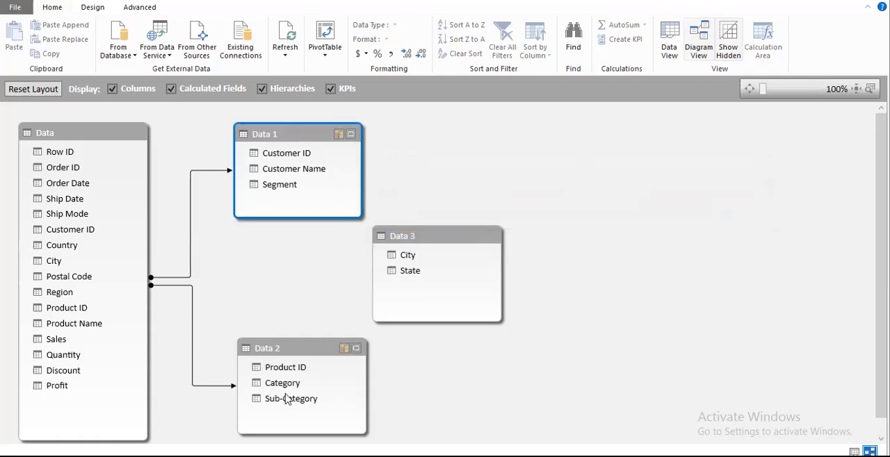
left_click(292, 352)
left_click(413, 241)
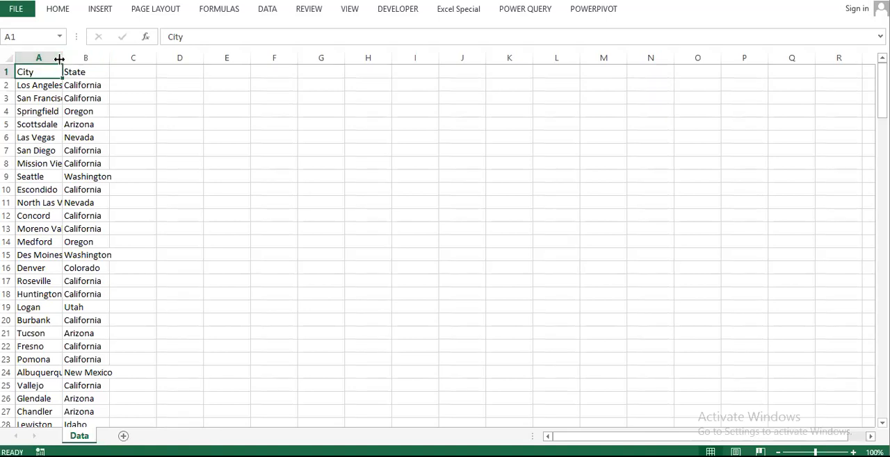
Step: In the State Master workbook, autofit column A and count the A2 city's occurrences in column A with a COUNTIF formula in C2
double_click(62, 58)
left_click(194, 73)
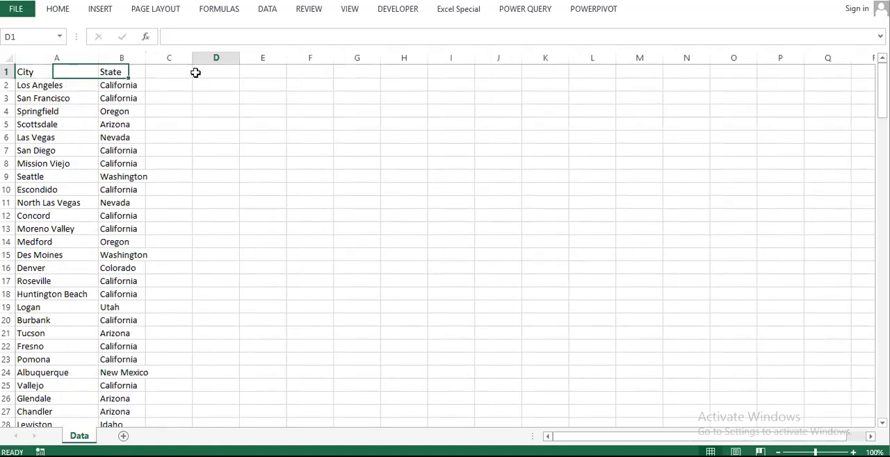
left_click(187, 83)
type("=coun")
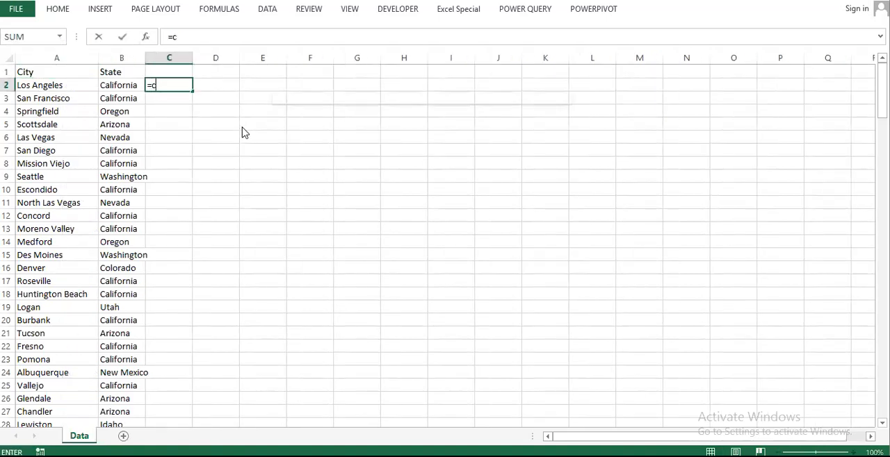
key("Down")
key("Down")
key("Down")
key("Tab")
key("Left")
key("Left")
key("ctrl+space")
type(",")
key("Left")
key("Left")
key("ctrl+Return")
Step: Copy the COUNTIF formula from C2 down column C to the last row of city data
key("ctrl+c")
key("Left")
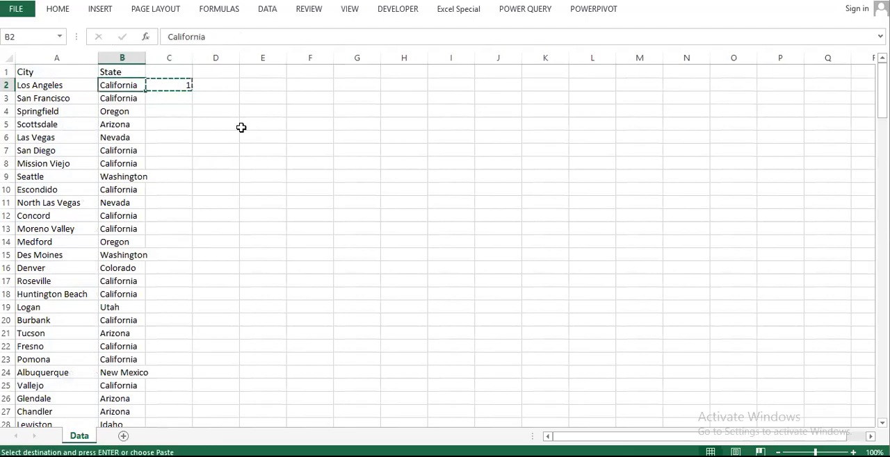
key("ctrl+Down")
key("Right")
key("ctrl+shift+Up")
key("Return")
key("ctrl+Up")
key("ctrl+Up")
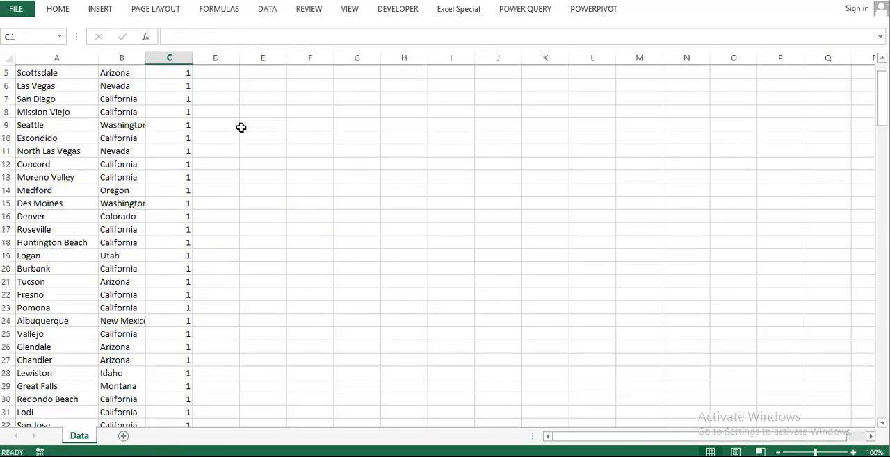
Step: Turn on filters for the city list and show only rows with a count of 2 in column C
key("ctrl+shift+l")
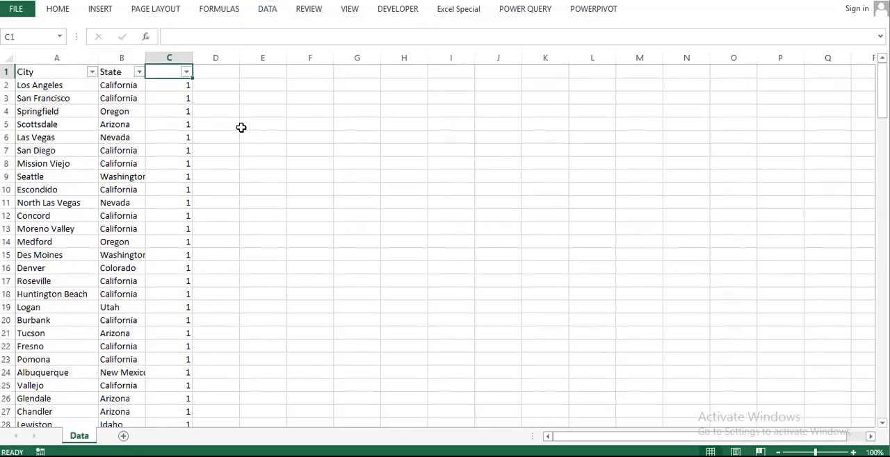
left_click(186, 72)
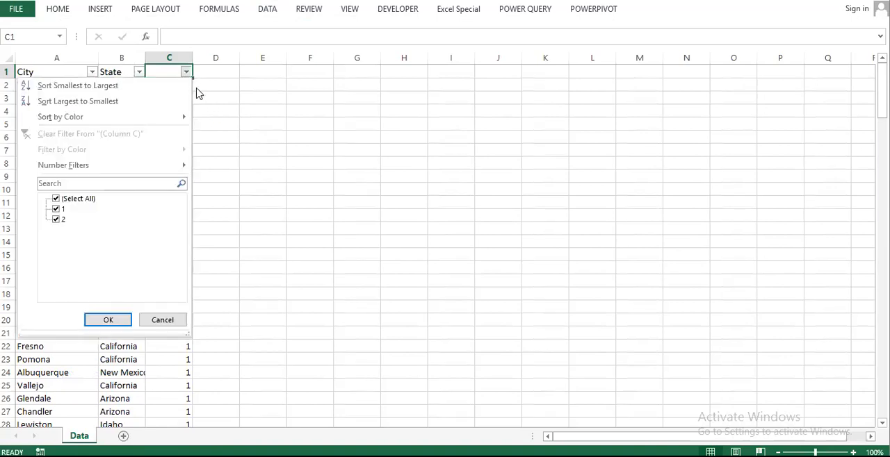
left_click(73, 201)
left_click(62, 219)
key("Return")
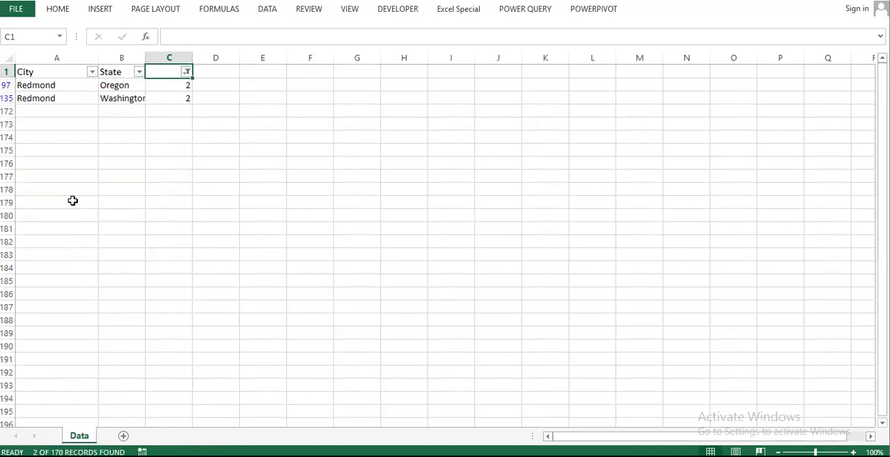
Step: Delete the duplicate Redmond row whose state is Oregon
key("Down")
key("Left")
key("Left")
key("Down")
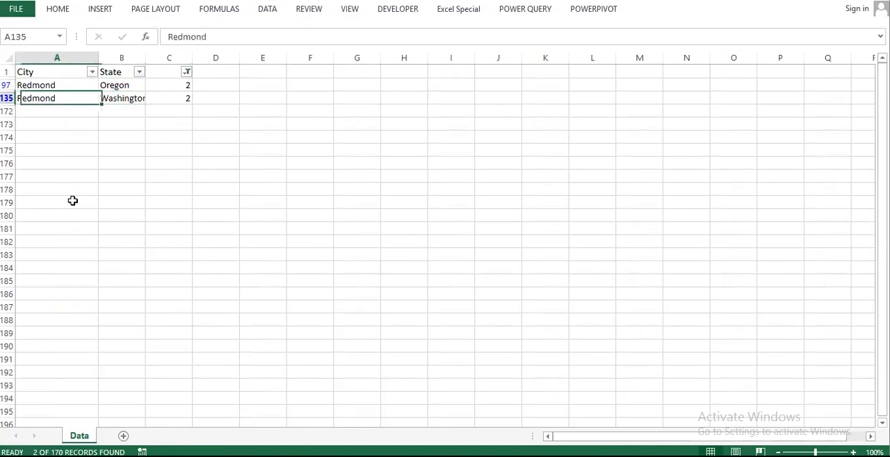
key("Up")
key("shift+space")
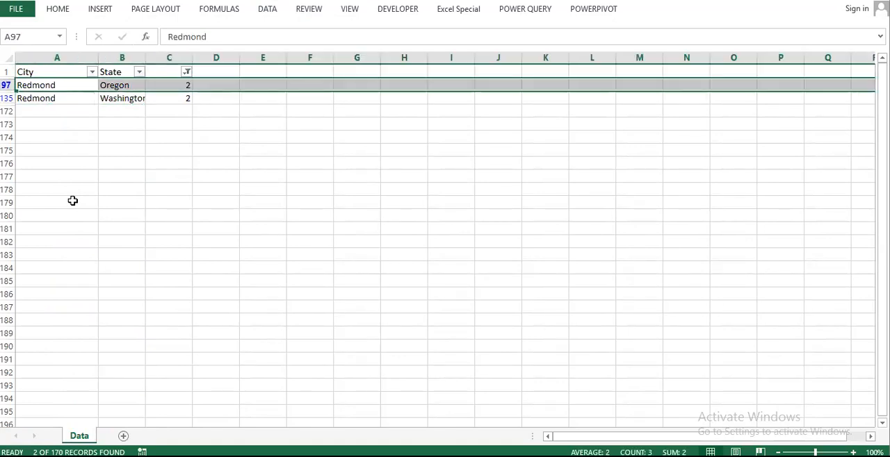
key("ctrl+minus")
Step: Clear the filter to show all cities and delete the helper count column C
key("ctrl+Home")
key("alt+d")
key("f")
key("s")
key("Right")
key("Right")
key("ctrl+space")
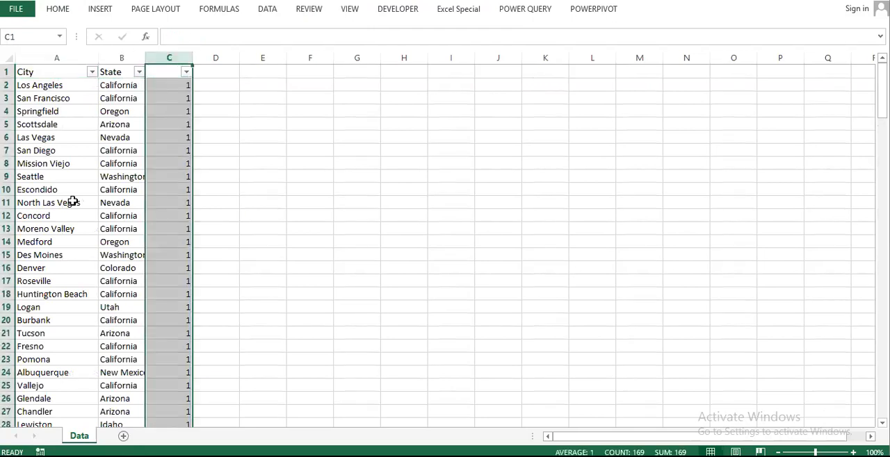
key("ctrl+minus")
key("ctrl+Home")
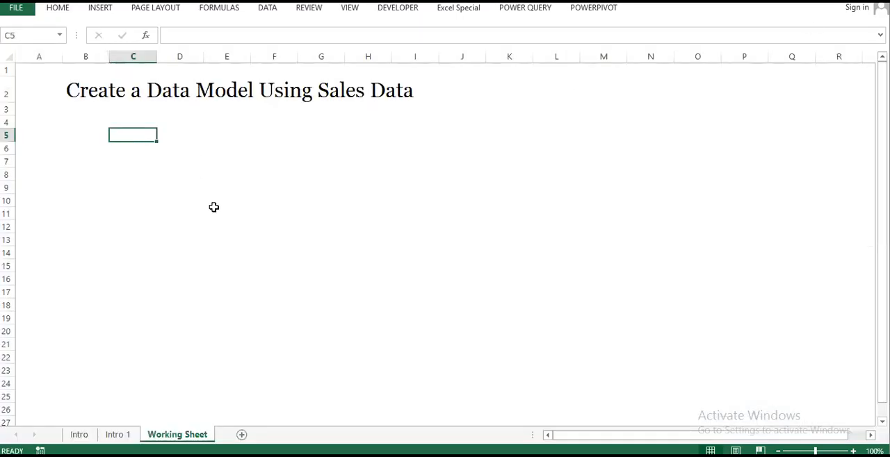
Step: Switch back to the Power Pivot window from the Working Sheet workbook and refresh all tables in the data model
left_click(577, 13)
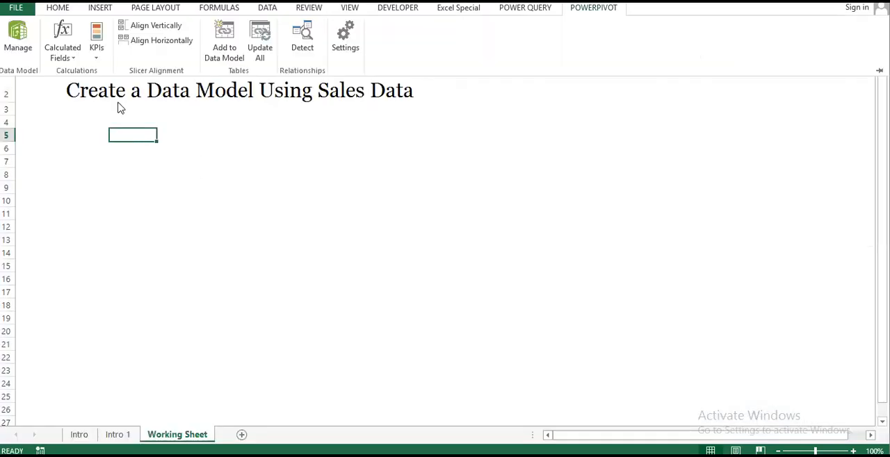
left_click(16, 35)
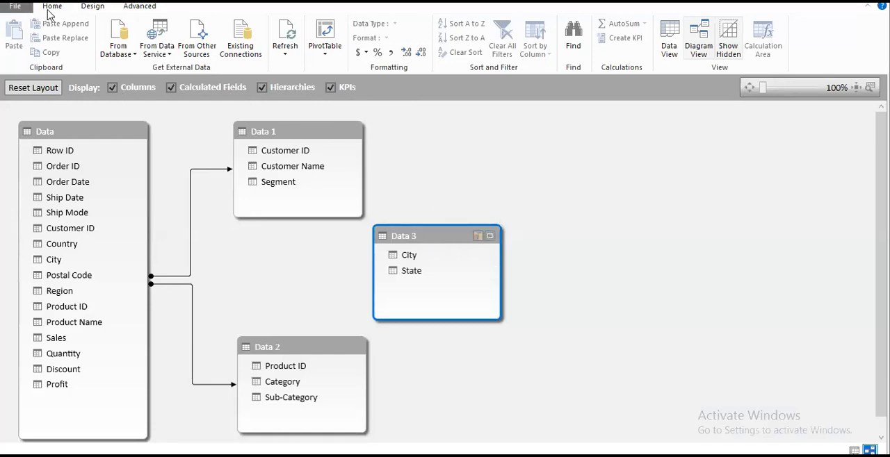
left_click(672, 42)
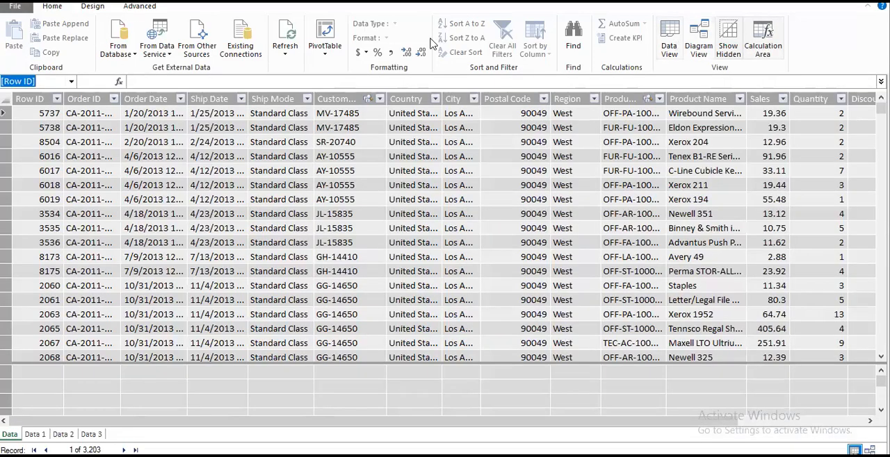
left_click(291, 56)
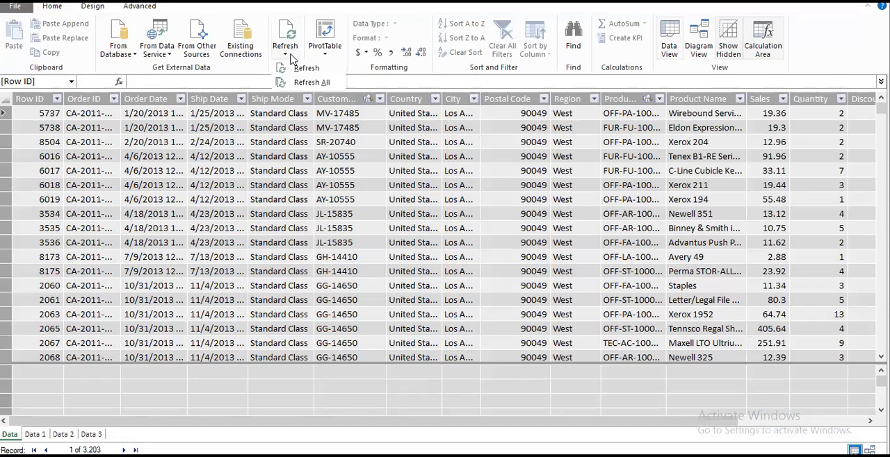
left_click(321, 82)
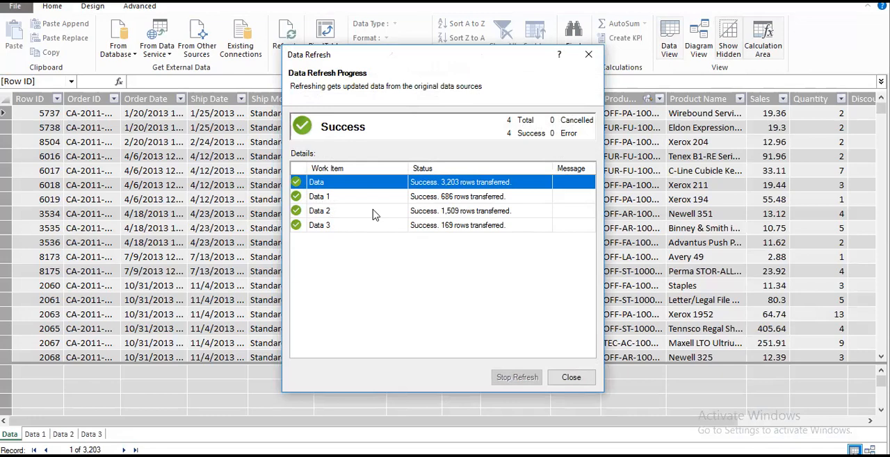
left_click(573, 378)
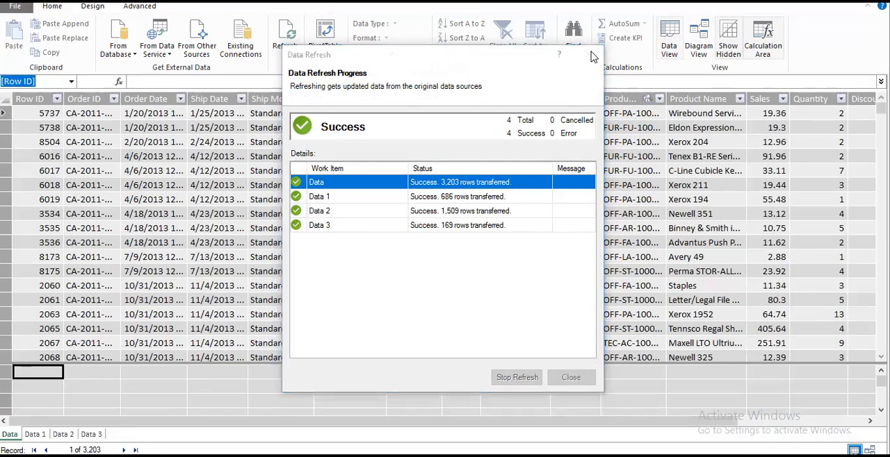
Step: In diagram view, relate Data 3 to the Data table on City
left_click(711, 41)
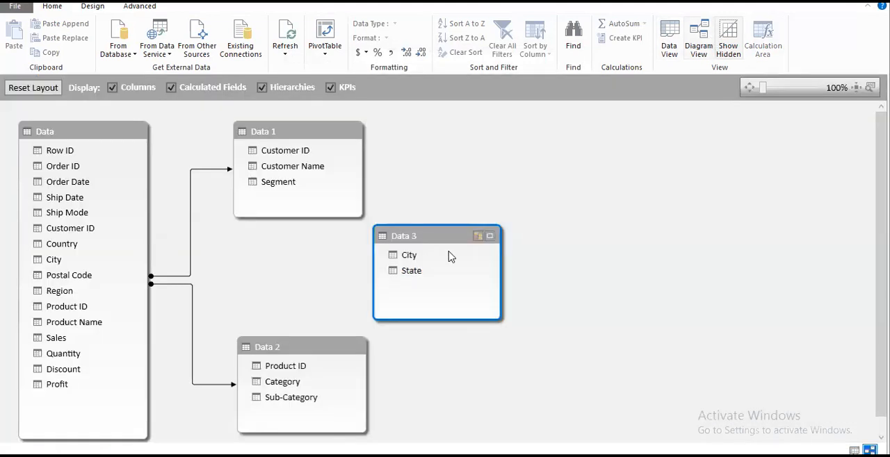
left_click_drag(402, 261, 72, 263)
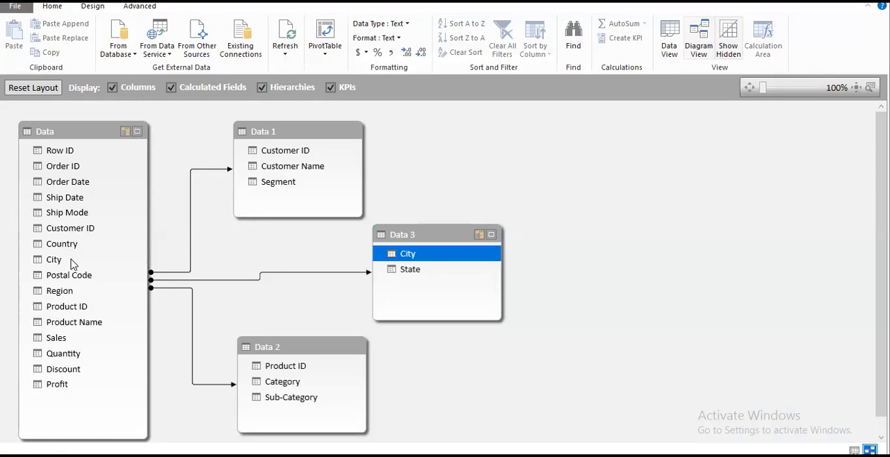
left_click(190, 239)
Step: Insert a PivotTable from the data model on the existing Working Sheet at cell C5
left_click(671, 40)
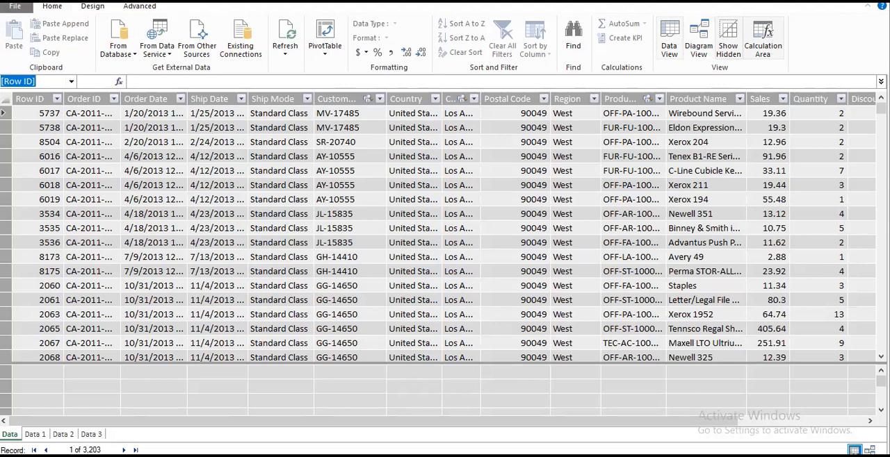
left_click(324, 50)
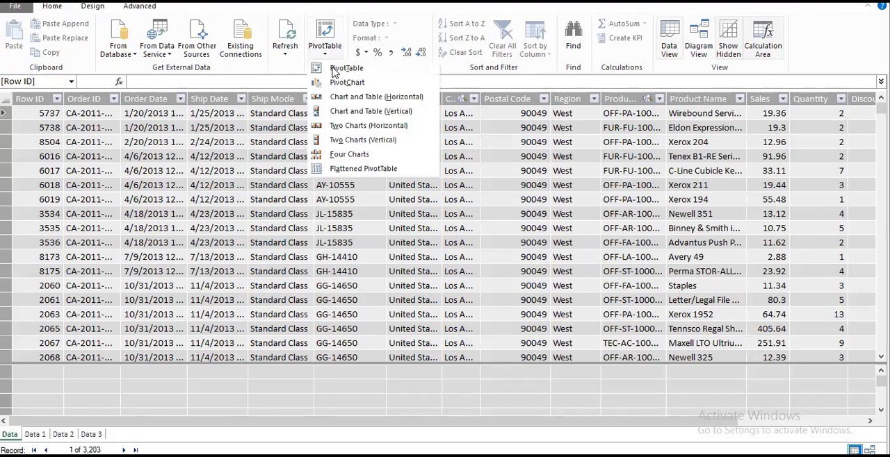
left_click(345, 68)
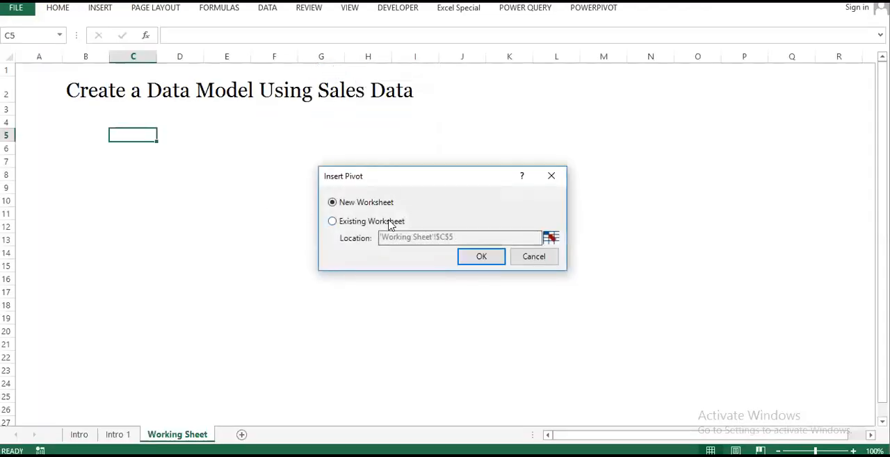
left_click(391, 222)
left_click(493, 260)
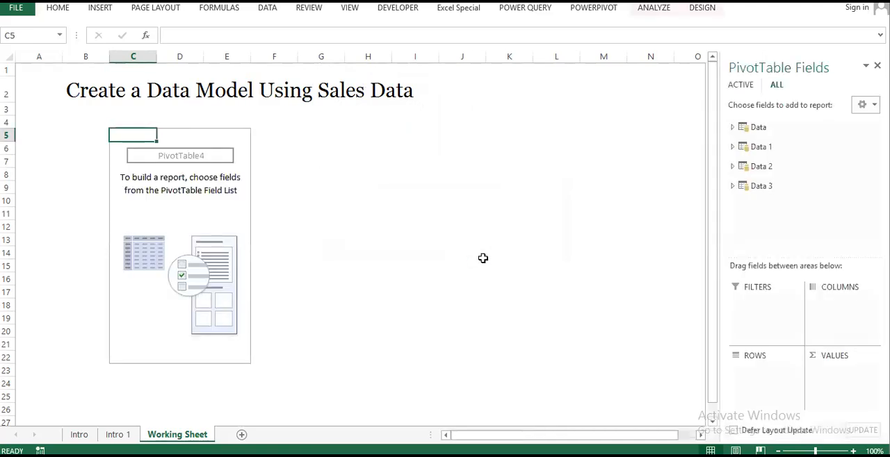
Step: Add Sales and Profit from the Data table as summed values in the PivotTable
left_click(743, 128)
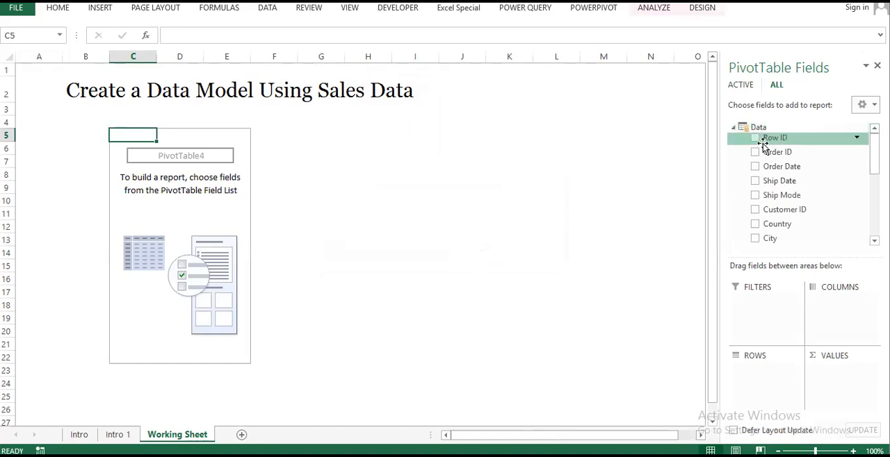
scroll(763, 164, "down", 3)
scroll(762, 164, "down", 2)
left_click_drag(780, 132, 840, 392)
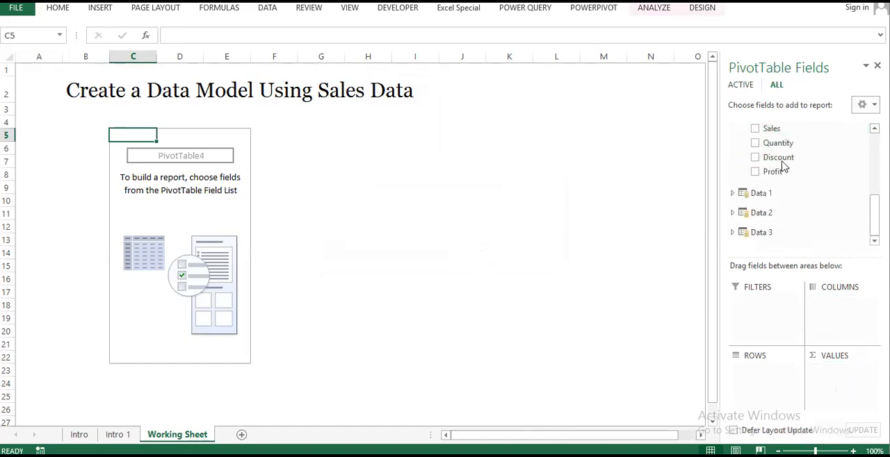
left_click_drag(773, 174, 840, 369)
Step: Break the PivotTable down into rows by Segment from the Data 1 table
left_click(733, 194)
scroll(830, 213, "down", 1)
left_click_drag(804, 193, 760, 369)
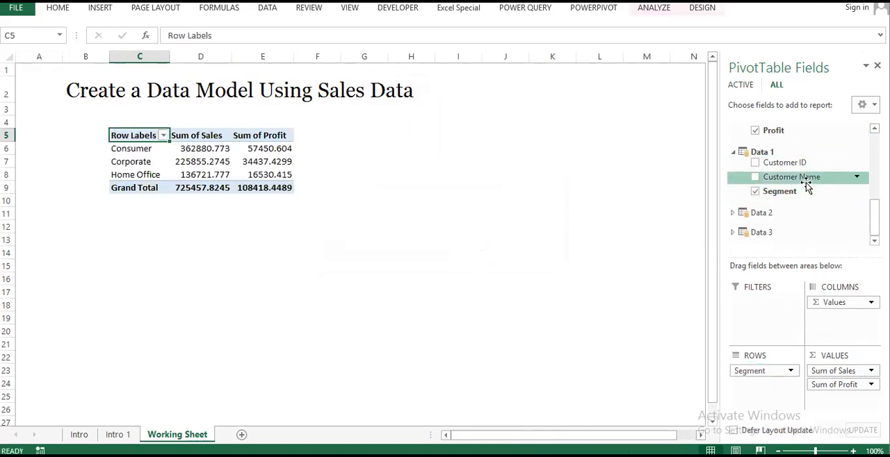
scroll(806, 184, "up", 6)
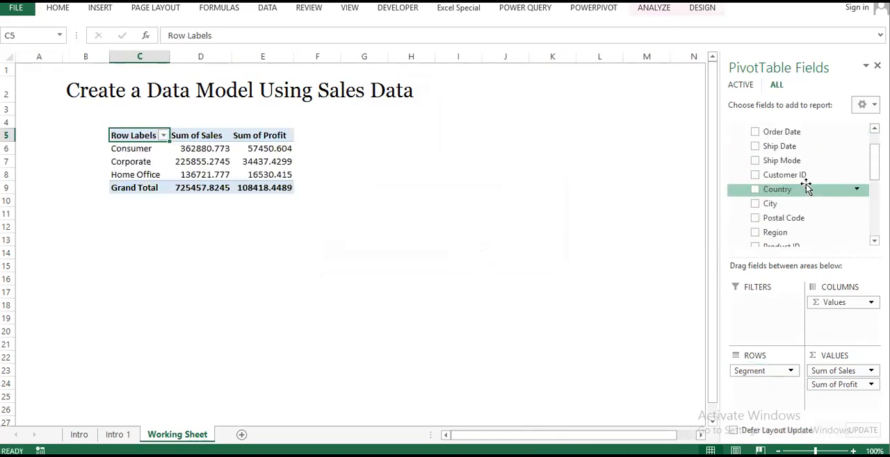
scroll(792, 195, "down", 6)
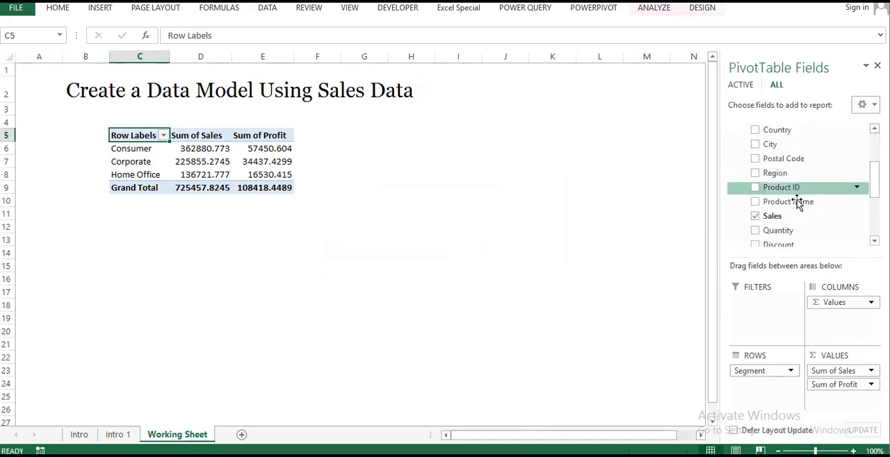
Step: Add Category from the Data 2 table to the PivotTable rows beneath Segment
scroll(781, 159, "up", 2)
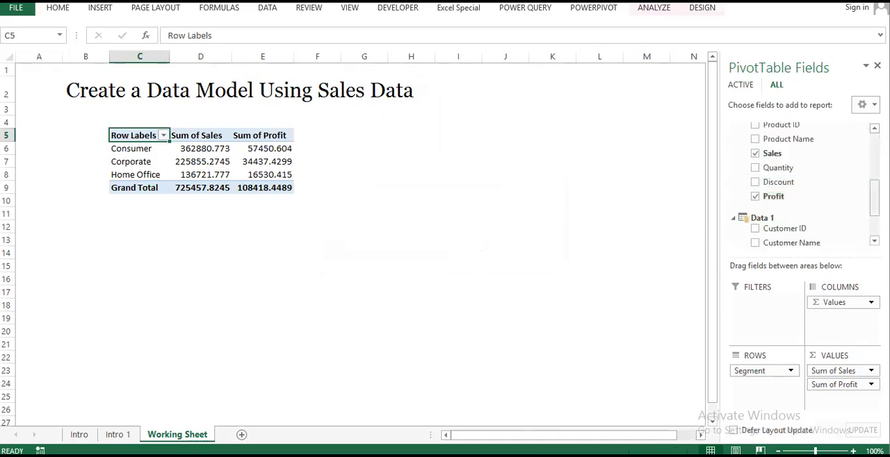
scroll(821, 173, "down", 3)
scroll(867, 181, "up", 5)
scroll(867, 181, "up", 4)
scroll(857, 139, "down", 6)
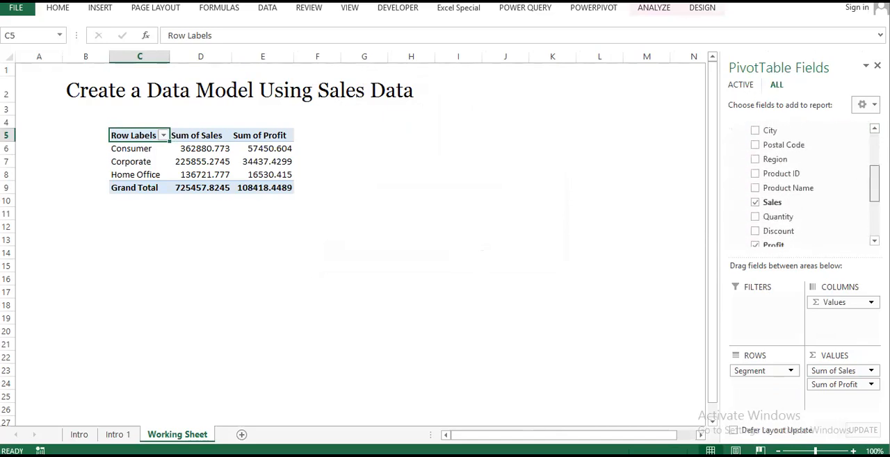
scroll(834, 174, "down", 2)
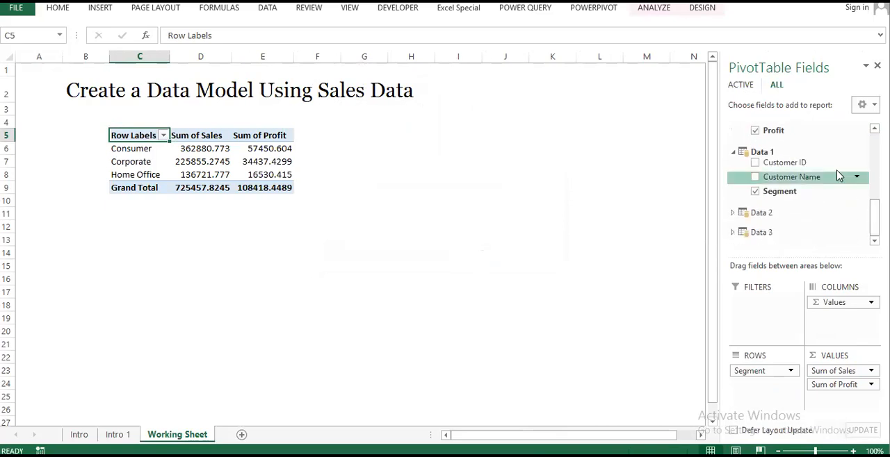
left_click(733, 213)
left_click_drag(779, 225, 761, 387)
Step: Format all Sales and Profit values in the PivotTable with comma separators and no decimals
mouse_move(208, 148)
left_mouse_down()
mouse_move(283, 306)
mouse_move(295, 305)
left_mouse_up()
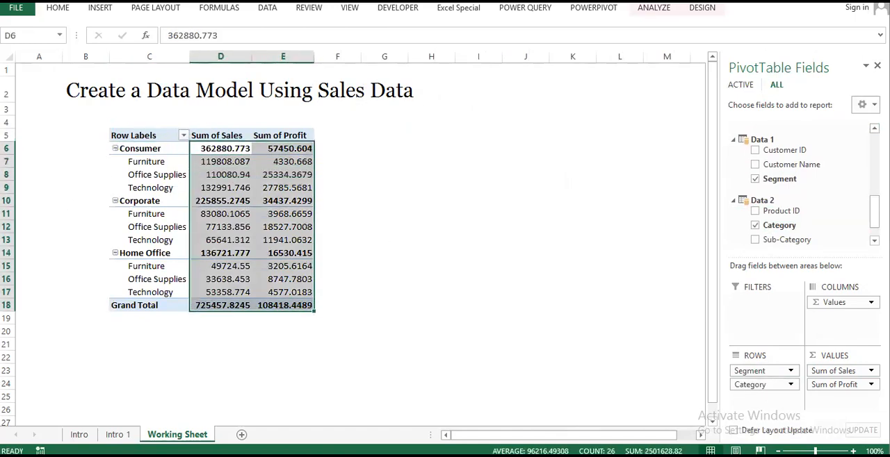
left_click(59, 8)
left_click(453, 51)
left_click(487, 55)
left_click(487, 54)
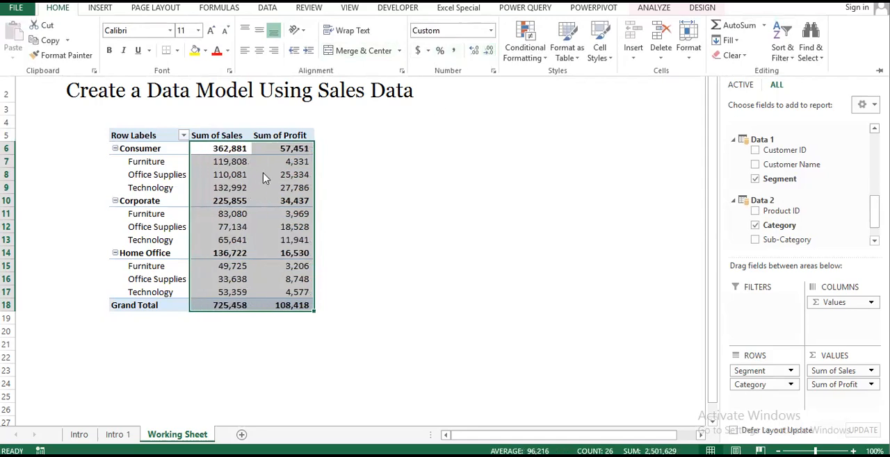
left_click(240, 175)
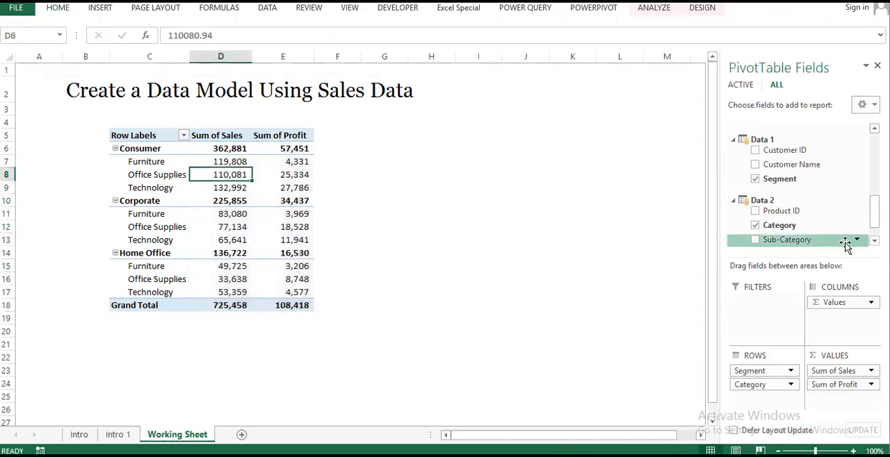
Step: Add State from the Data 3 table to the PivotTable rows beneath Category
scroll(825, 221, "down", 1)
left_click(761, 232)
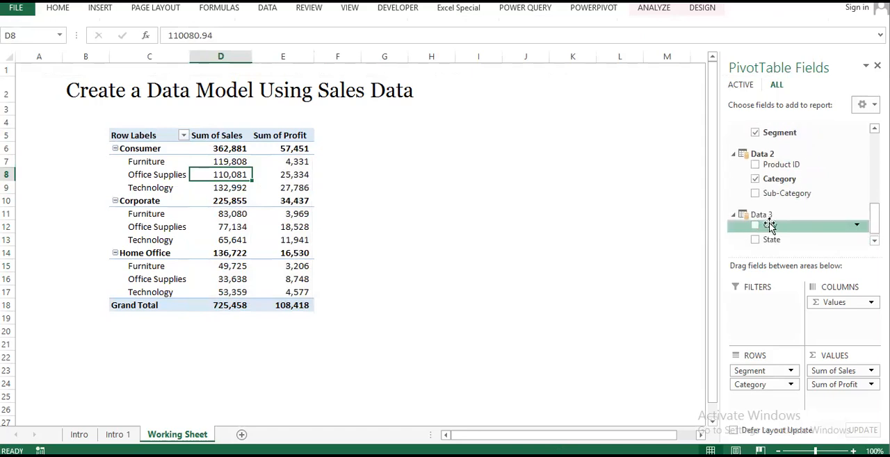
left_click_drag(771, 230, 757, 395)
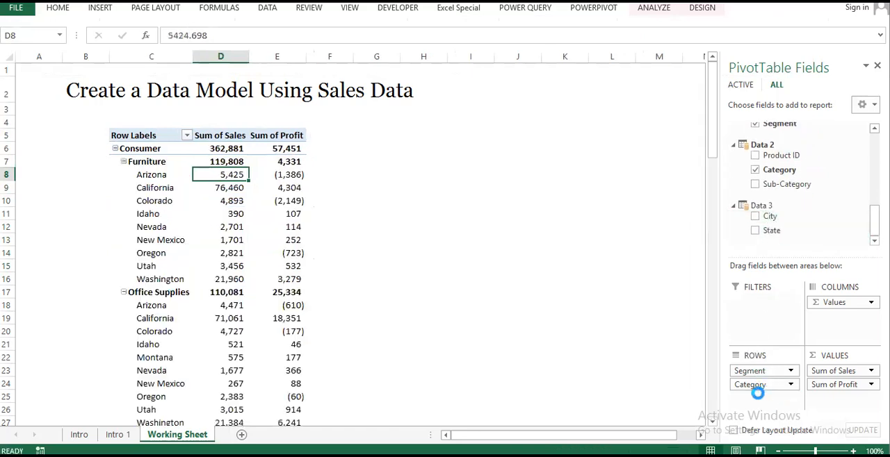
Step: Switch the PivotTable to the classic layout and widen column D so the Category names fit
left_click(168, 202)
right_click(170, 201)
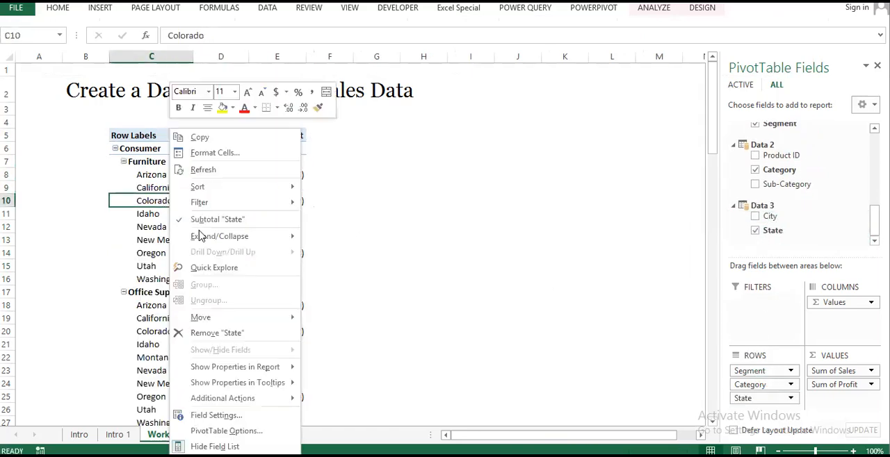
left_click(226, 431)
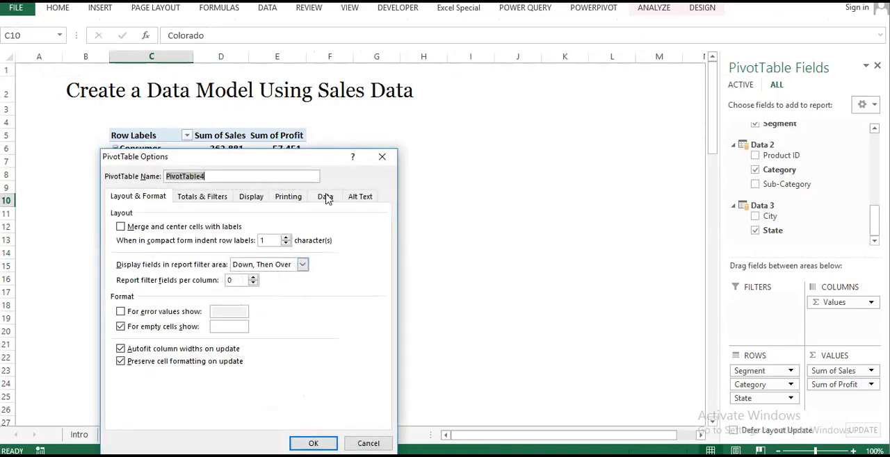
left_click(251, 198)
left_click(219, 293)
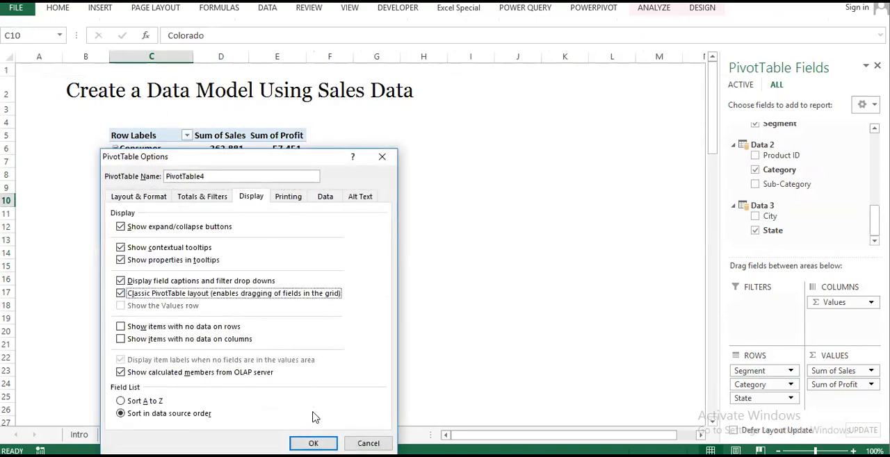
left_click(309, 442)
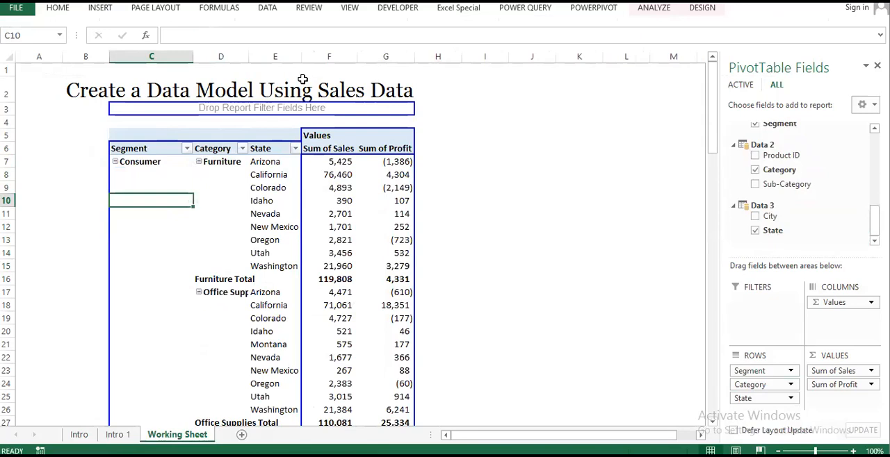
left_click_drag(249, 60, 273, 60)
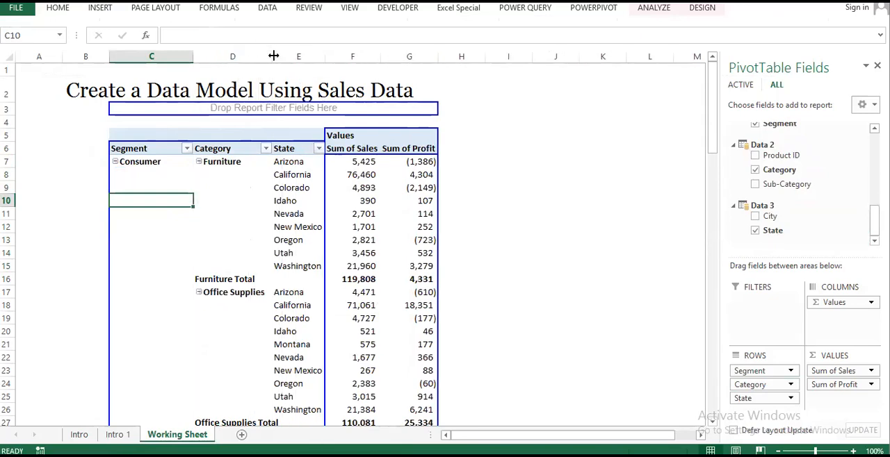
scroll(402, 213, "down", 3)
scroll(402, 214, "up", 3)
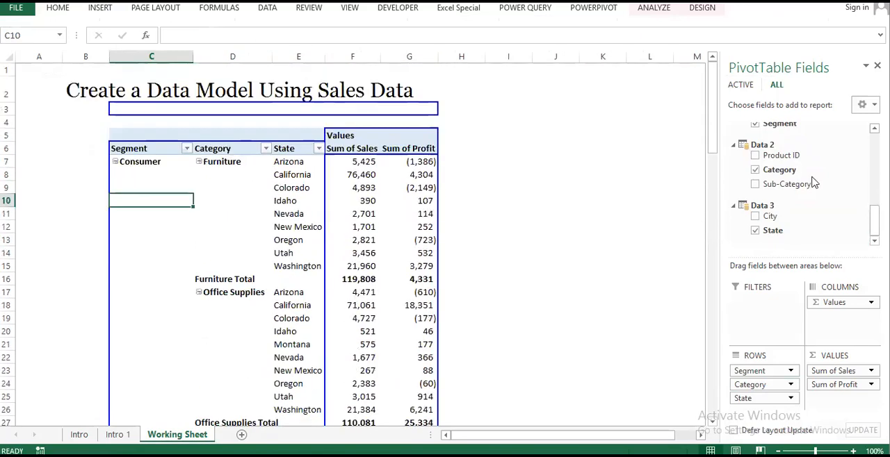
Step: Move Segment to the report filter and place State above Category in the rows
left_click_drag(758, 373, 761, 306)
scroll(306, 216, "down", 10)
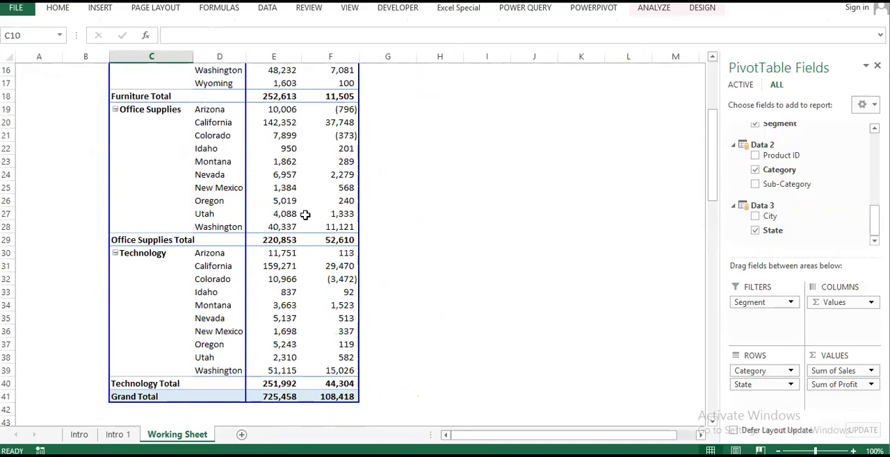
scroll(304, 218, "up", 10)
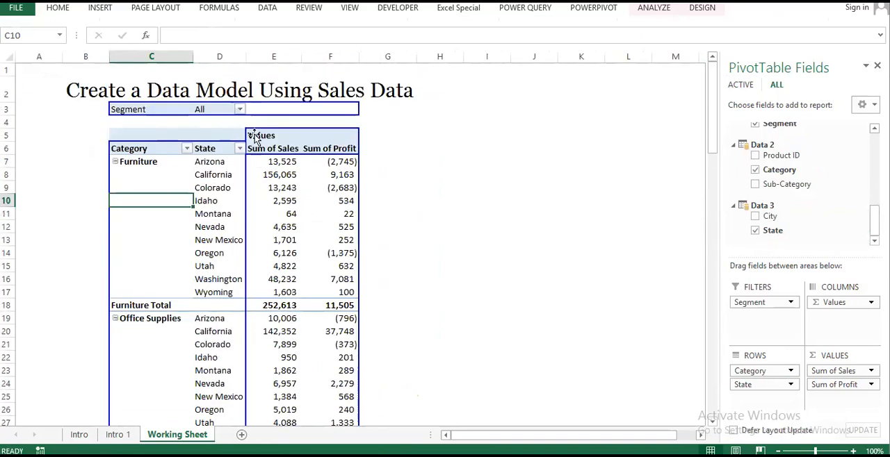
left_click_drag(764, 373, 762, 400)
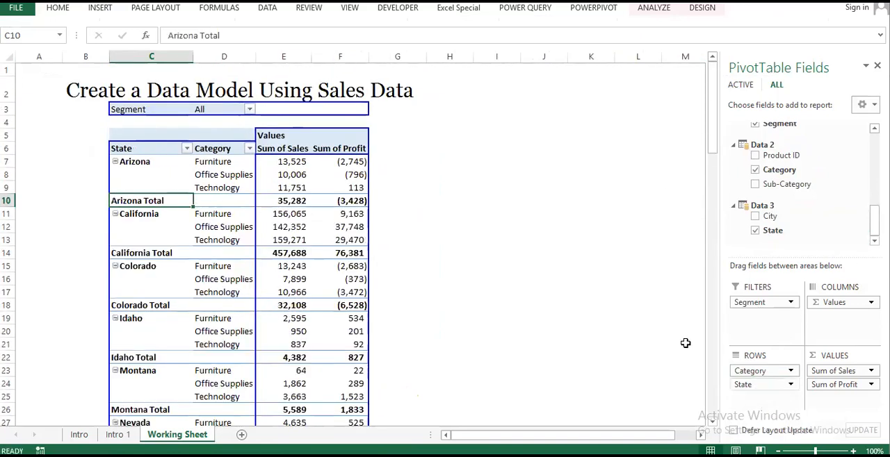
Step: Switch the State subtotals off and back on
right_click(136, 201)
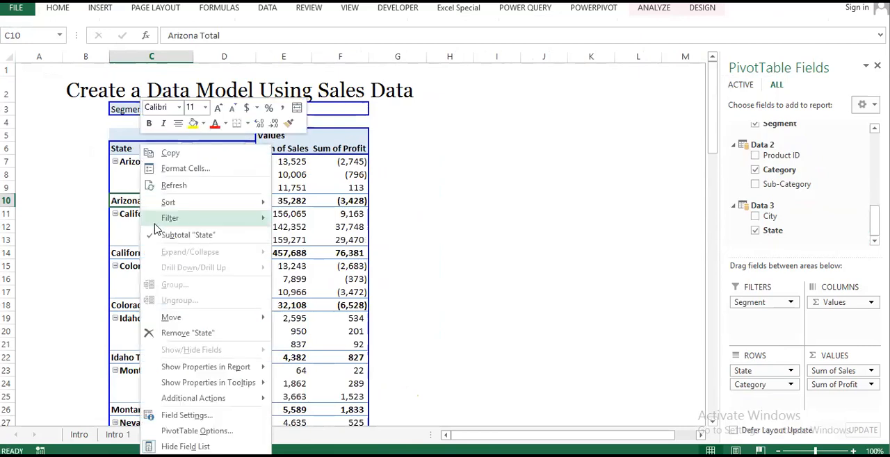
left_click(148, 233)
scroll(148, 235, "down", 7)
scroll(161, 227, "up", 7)
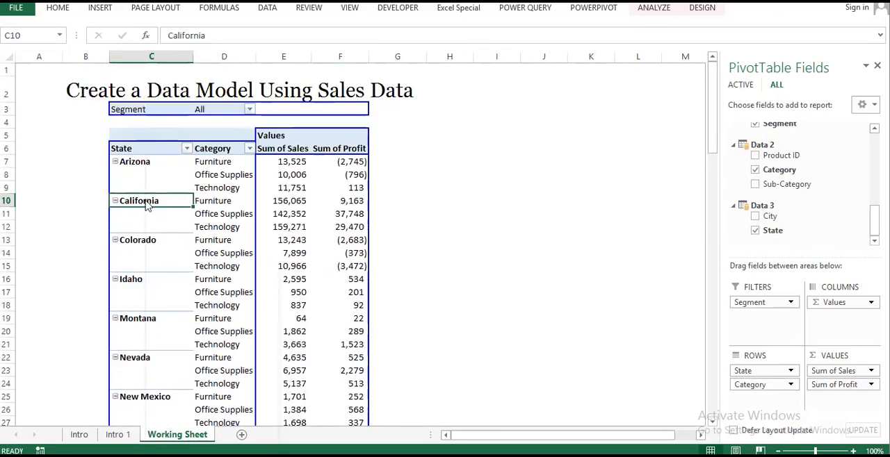
right_click(143, 202)
left_click(215, 226)
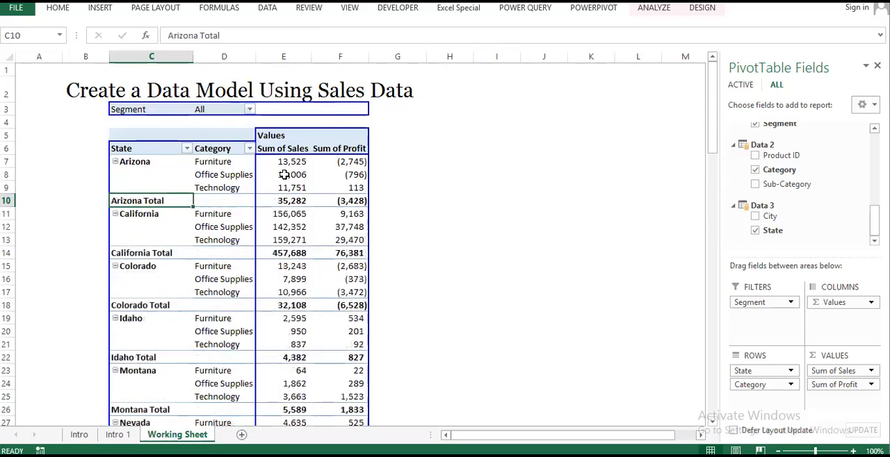
Step: Sort the categories within each state by Sum of Sales from largest to smallest
right_click(283, 167)
mouse_move(389, 238)
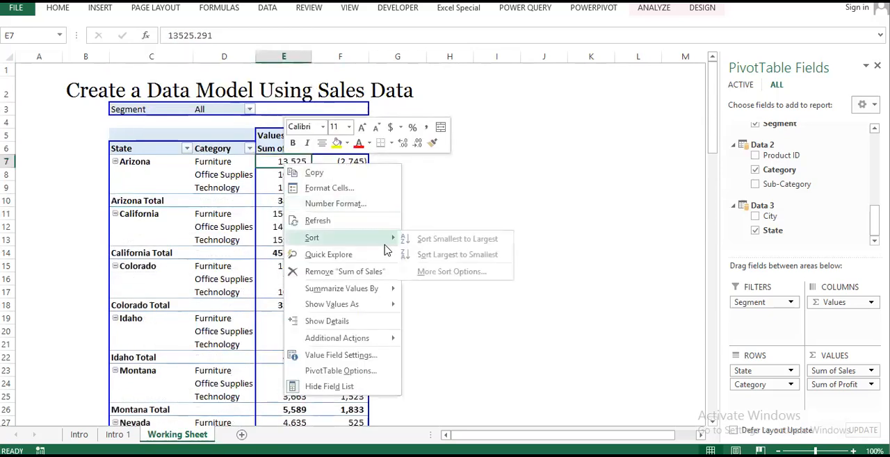
left_click(437, 260)
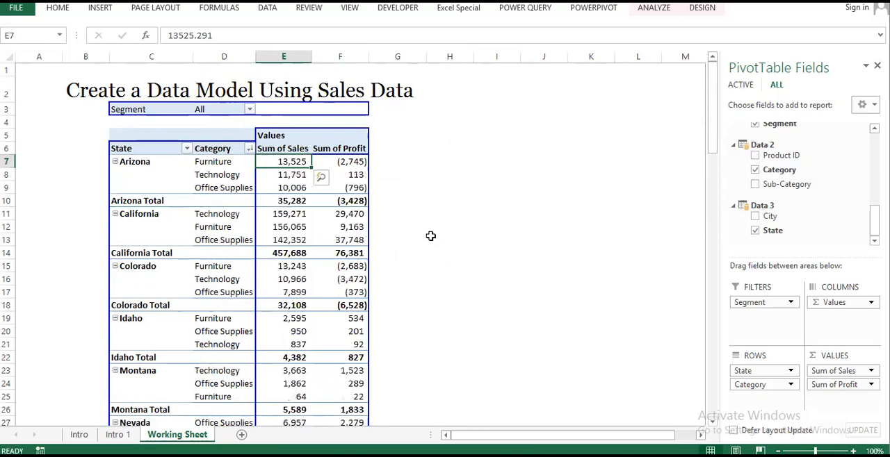
scroll(428, 236, "down", 2)
scroll(428, 236, "up", 2)
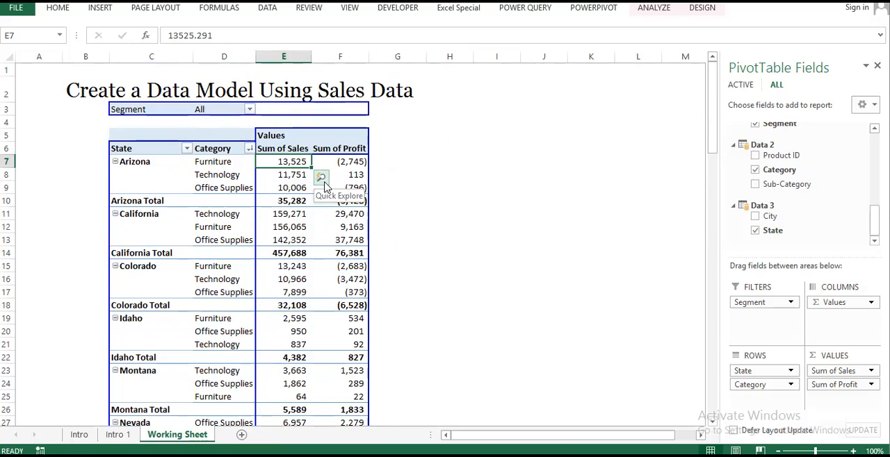
Step: Use Quick Explore on Arizona's Furniture sales to drill down to City from the Data 3 table
left_click(324, 187)
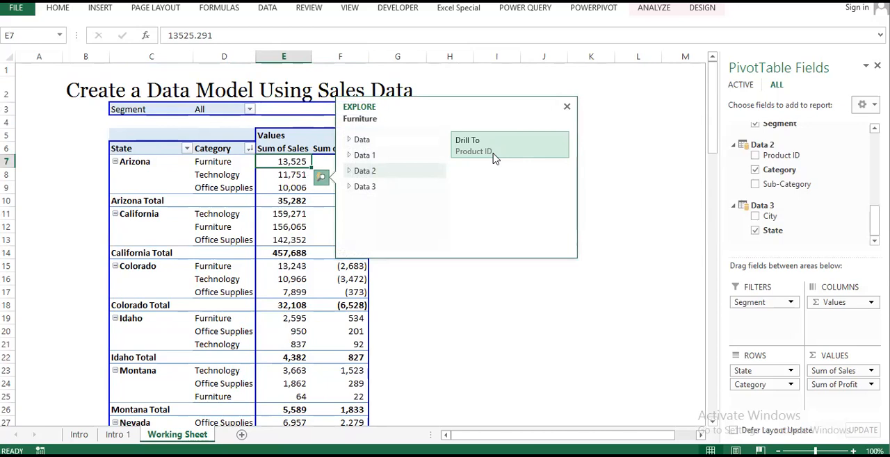
left_click(386, 157)
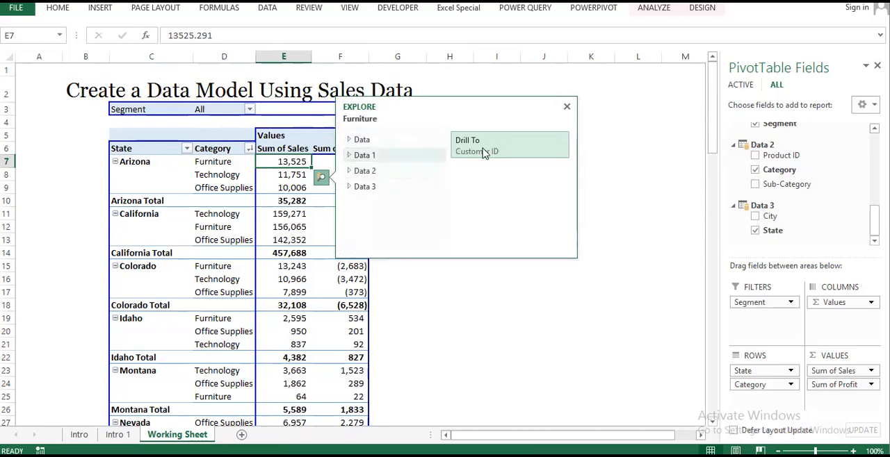
left_click(371, 187)
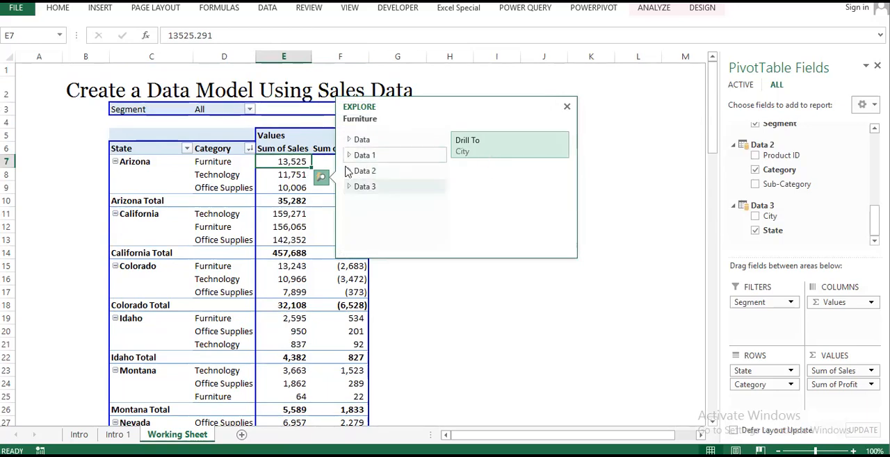
left_click(478, 159)
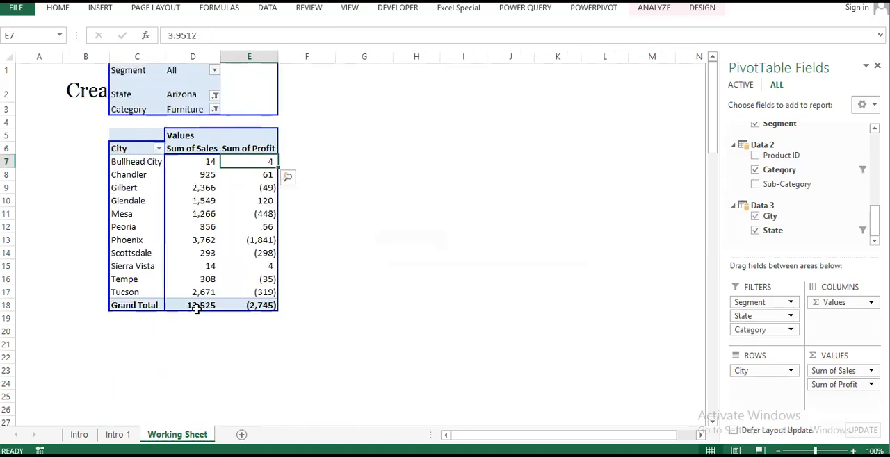
Step: Check the total of the city sales and the State filter's choices, and undo the drill-down to City
mouse_move(200, 305)
left_mouse_down()
mouse_move(191, 246)
mouse_move(205, 143)
mouse_move(194, 232)
mouse_move(202, 306)
mouse_move(203, 292)
left_mouse_up()
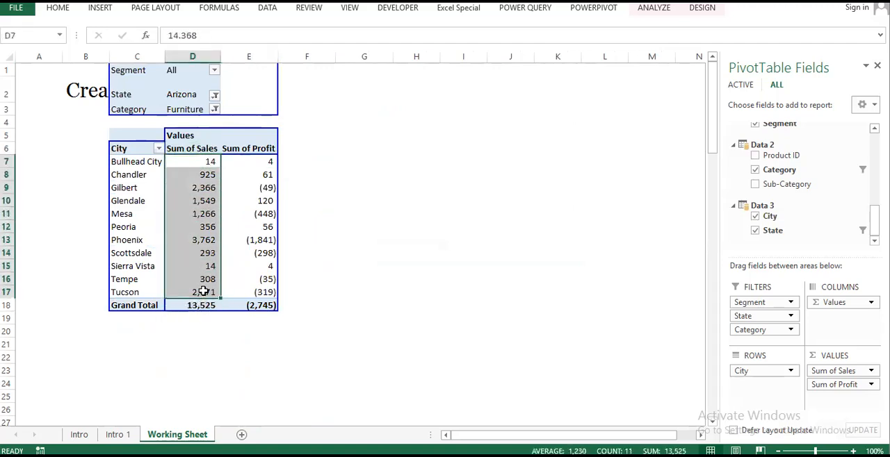
right_click(198, 256)
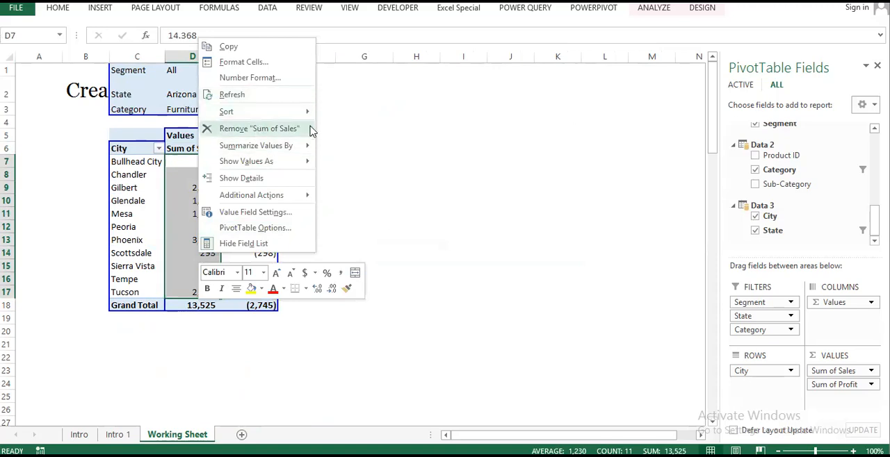
left_click(403, 171)
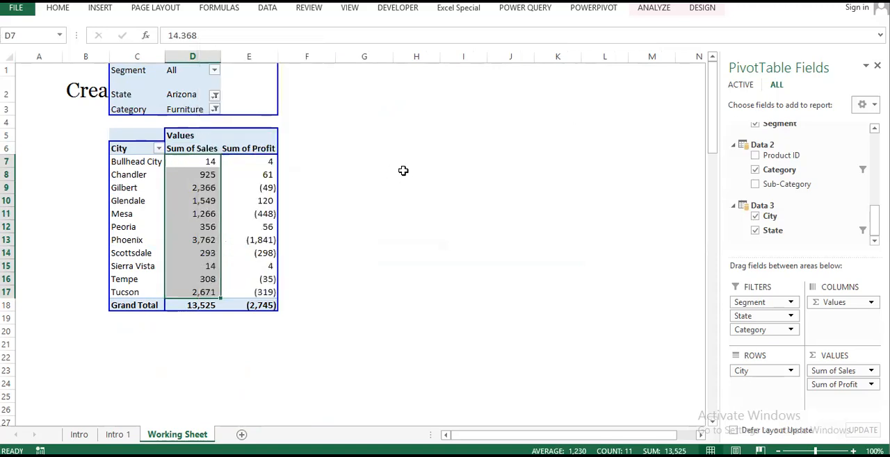
left_click(215, 95)
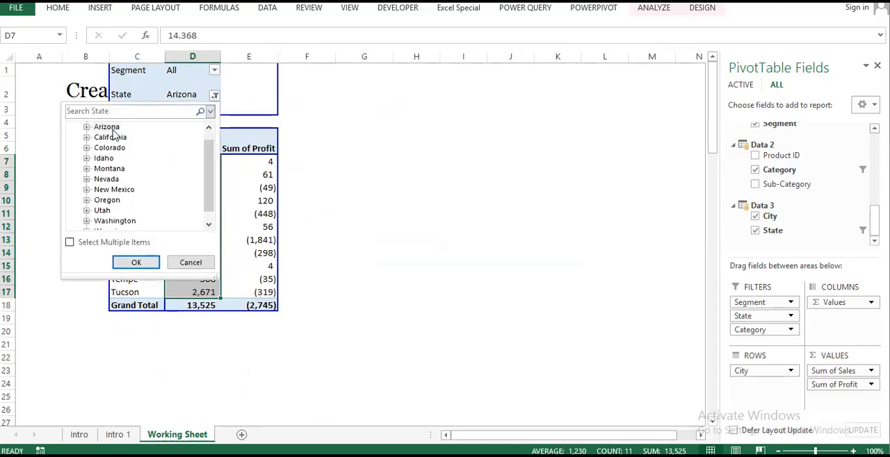
scroll(167, 181, "up", 1)
left_click(385, 183)
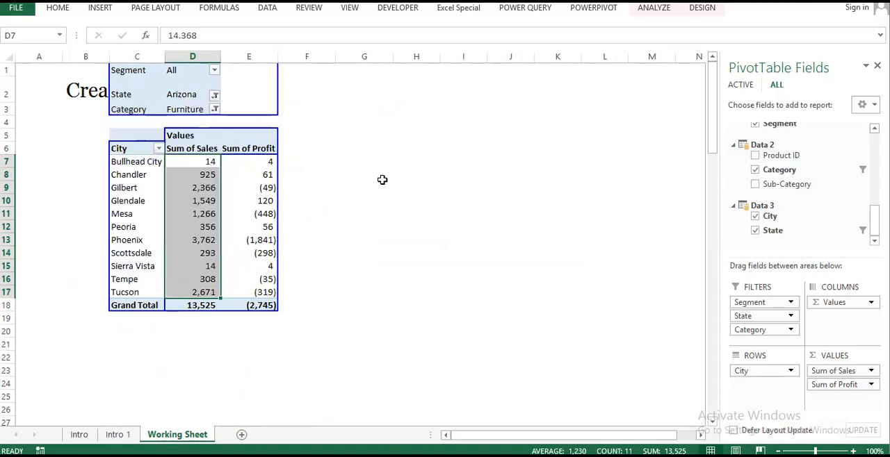
key("ctrl+z")
Step: Use Quick Explore on California's Furniture sales to drill down to Customer ID from the Data 1 table
left_click(292, 225)
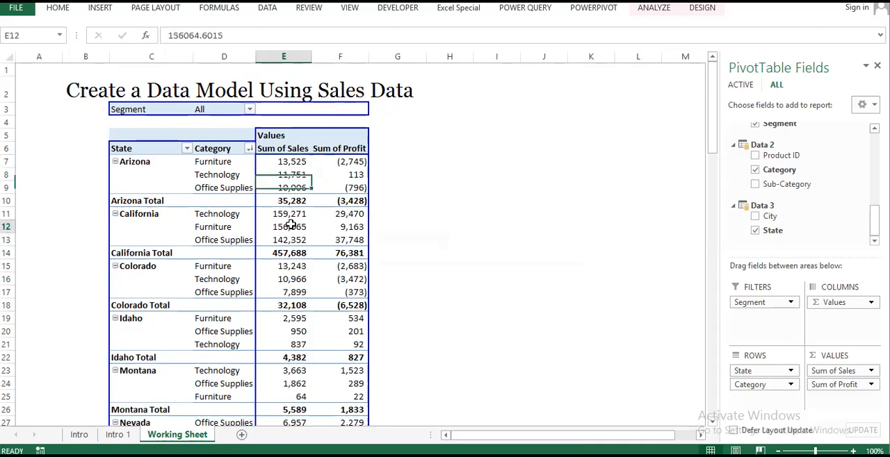
left_click(322, 242)
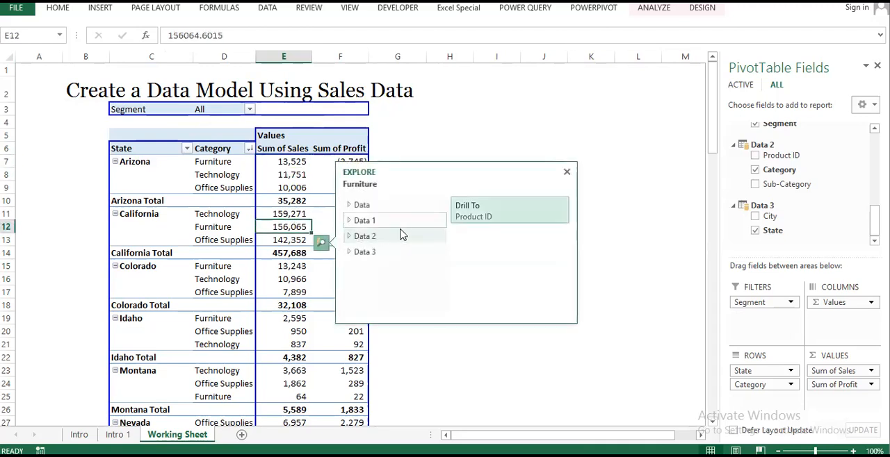
left_click(371, 252)
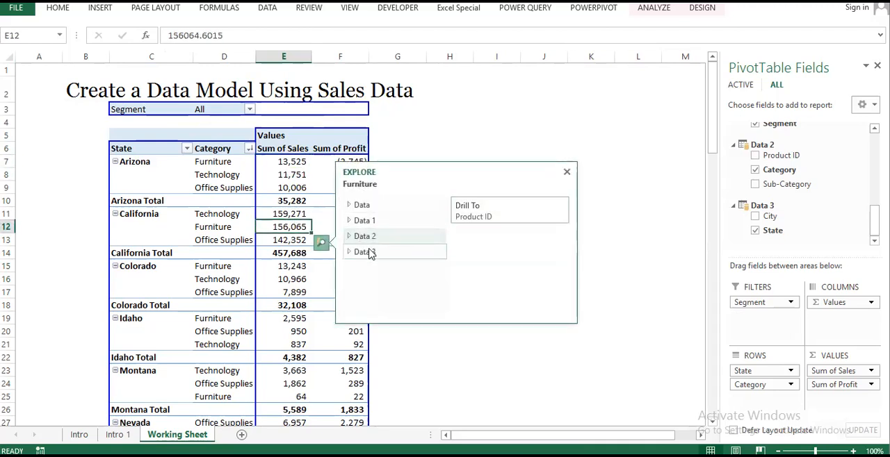
left_click(359, 205)
left_click(376, 222)
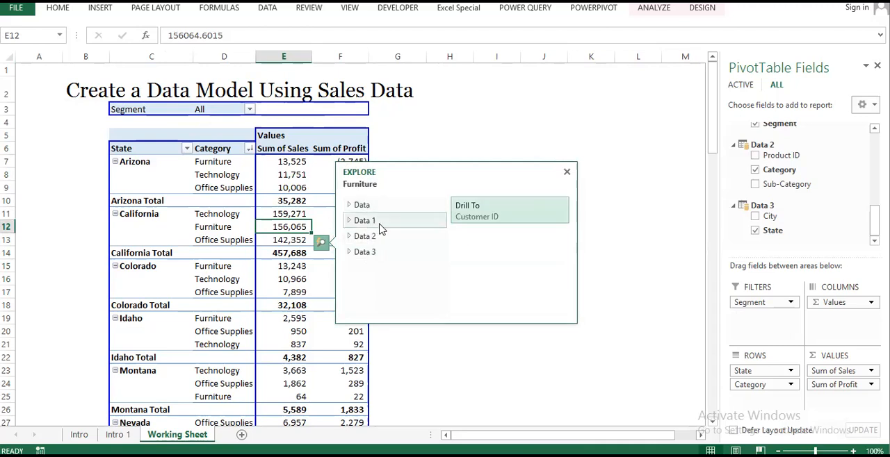
left_click(489, 217)
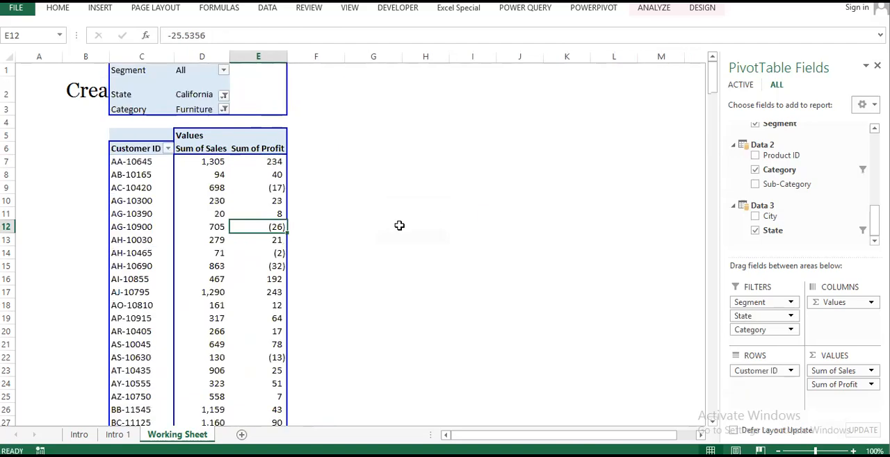
Step: Check the grand total of the customer sales list and undo the drill-down to Customer ID
scroll(208, 276, "down", 7)
scroll(208, 276, "down", 20)
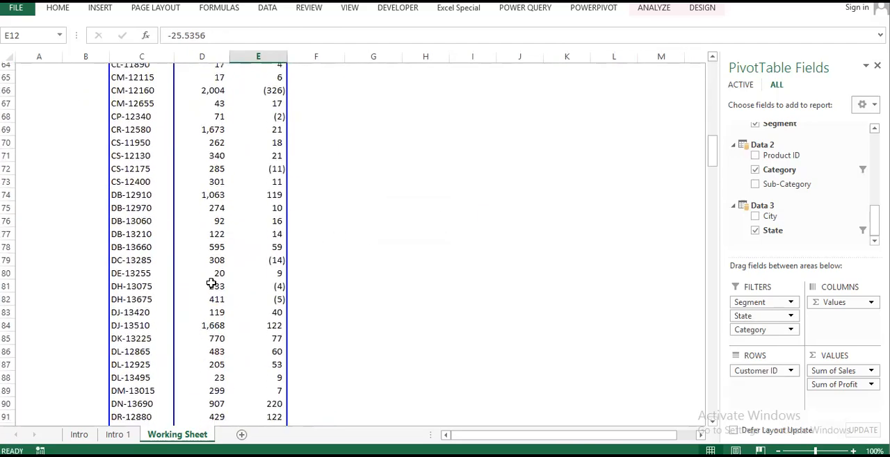
scroll(217, 292, "down", 20)
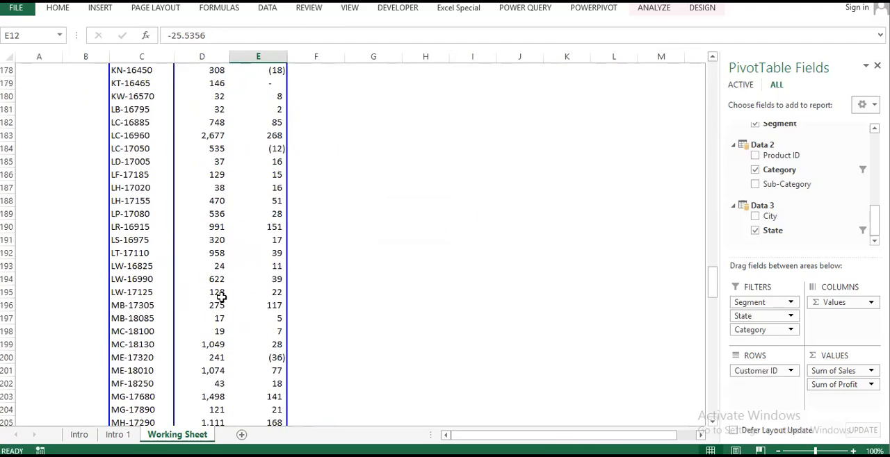
scroll(229, 318, "down", 20)
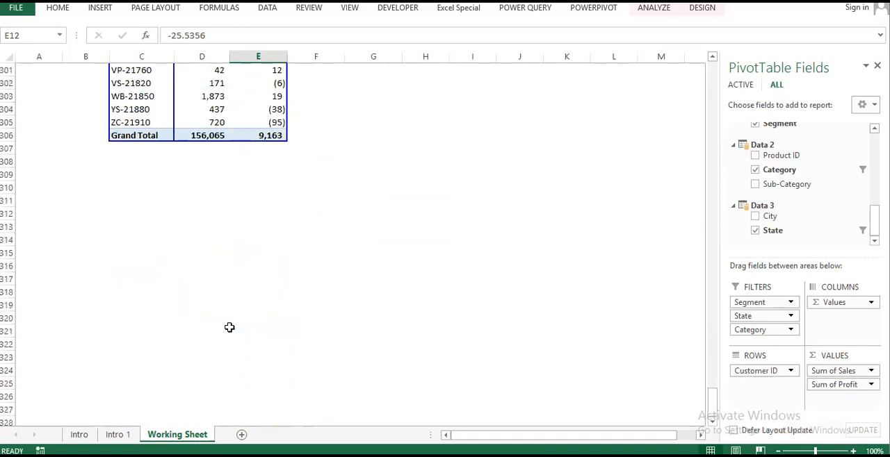
scroll(230, 326, "up", 6)
left_click(212, 372)
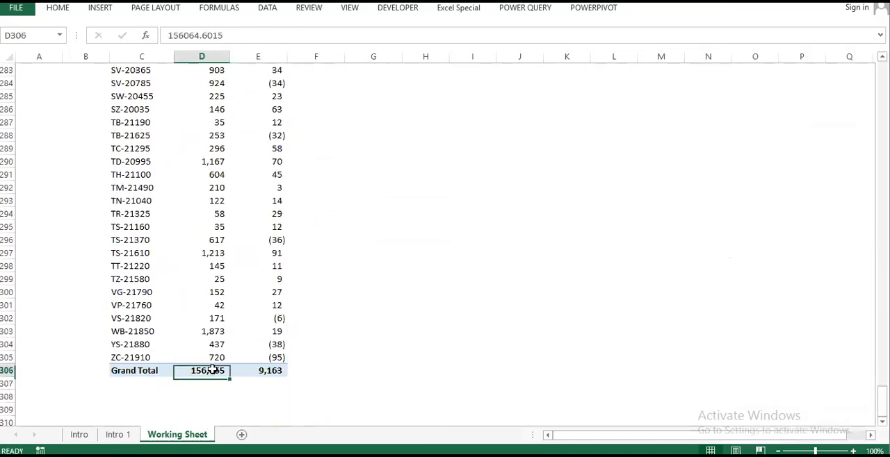
key("ctrl+z")
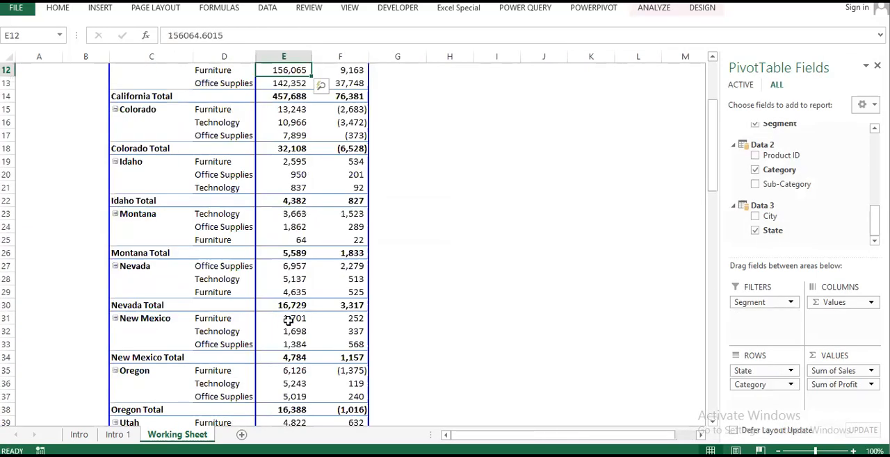
scroll(289, 319, "up", 4)
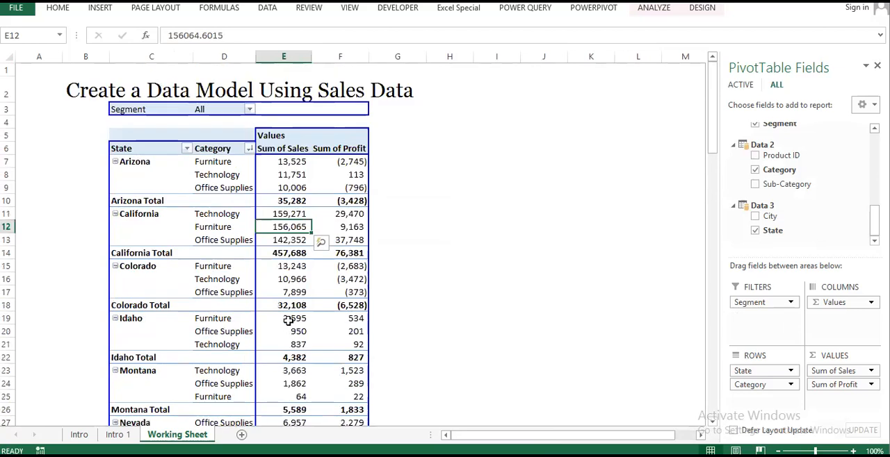
left_click(360, 227)
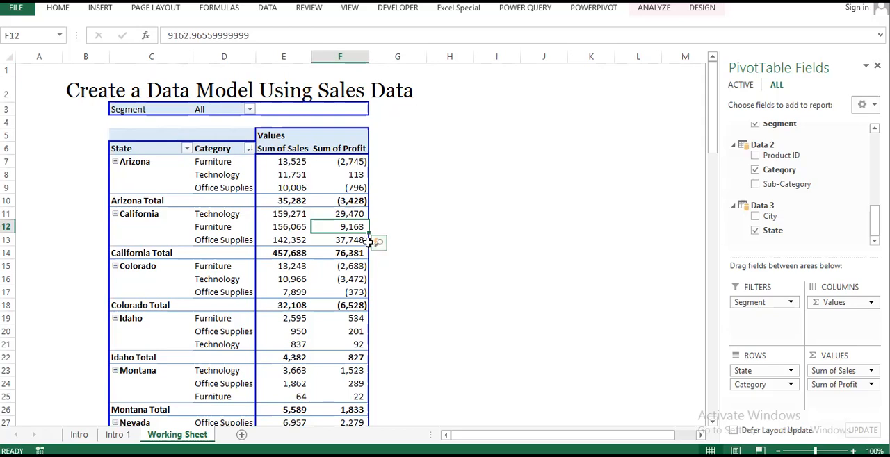
mouse_move(368, 241)
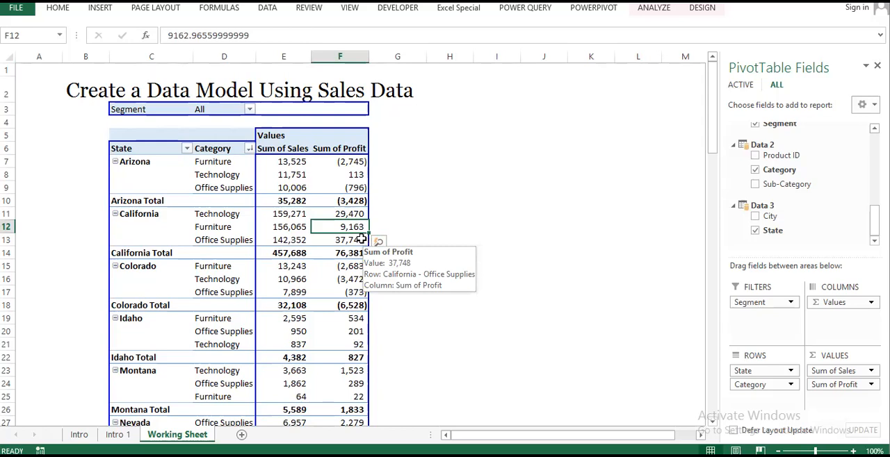
scroll(850, 235, "up", 10)
scroll(772, 182, "down", 10)
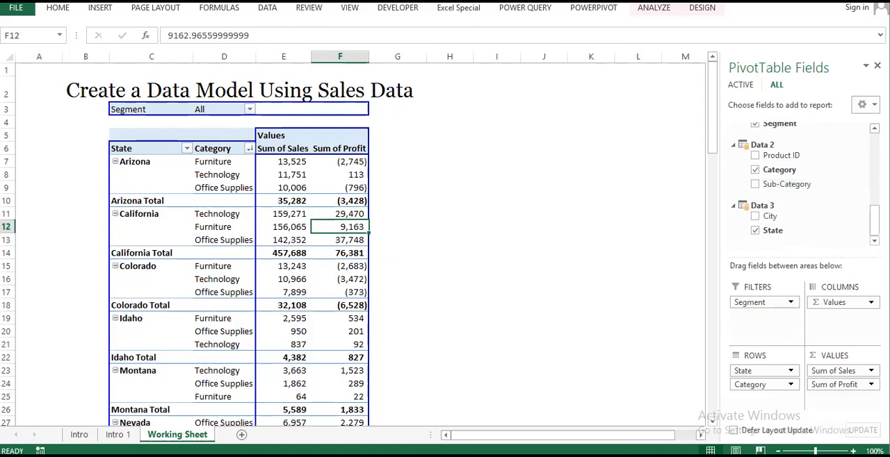
Step: Insert a Power View report and place the Data table's Sales field on the canvas as a compact total
left_click(96, 11)
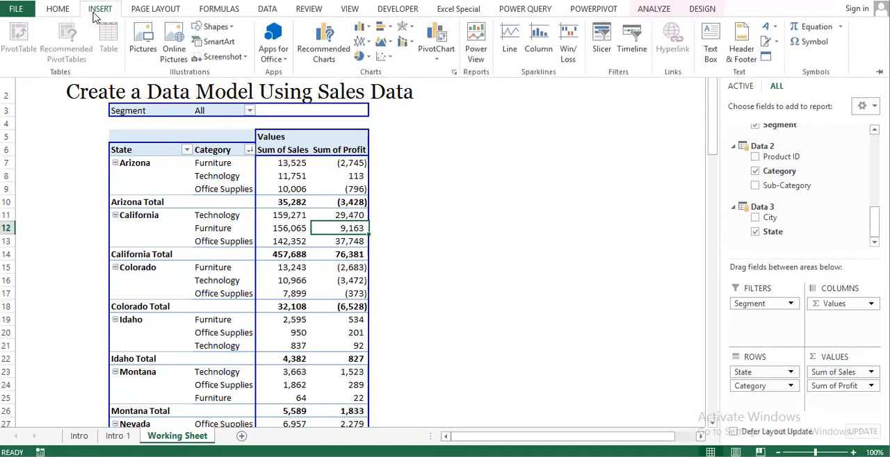
left_click(483, 43)
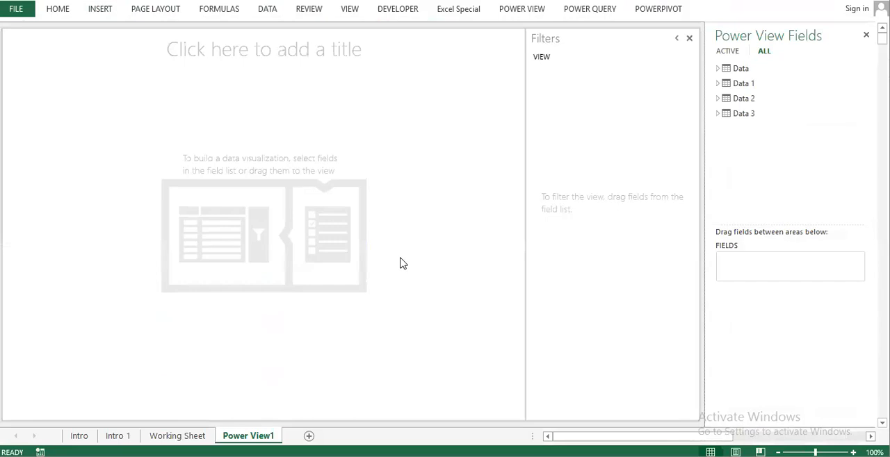
left_click(718, 68)
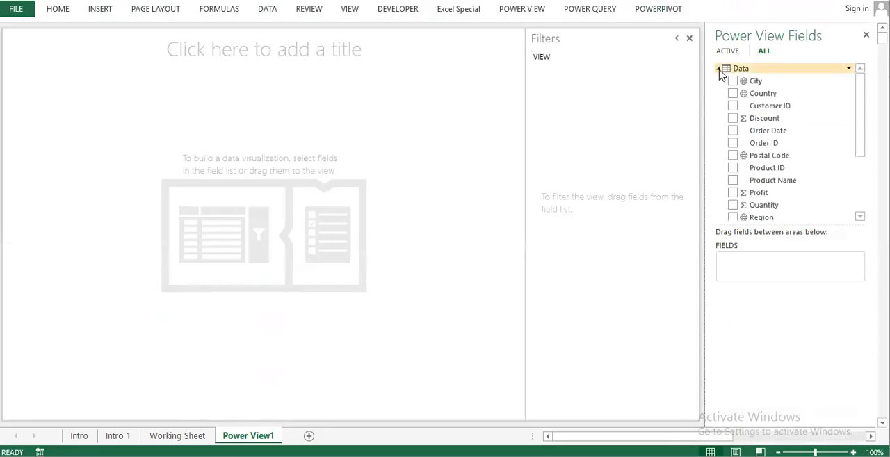
scroll(789, 159, "down", 3)
left_click_drag(770, 145, 240, 180)
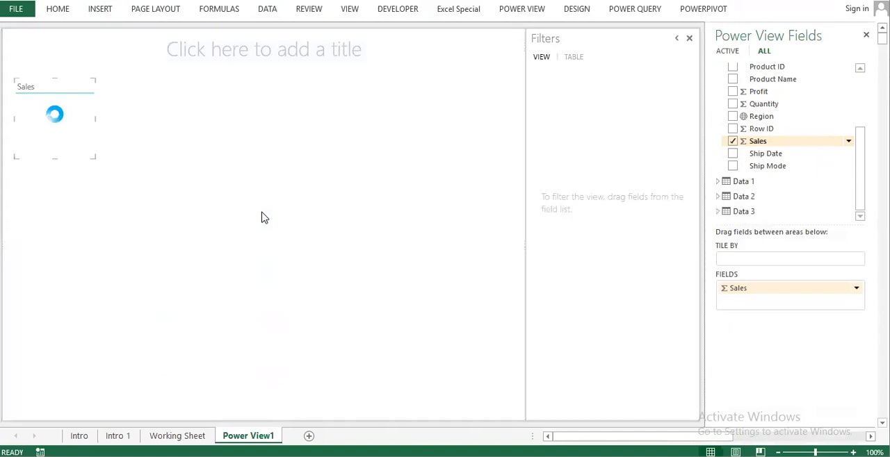
left_click_drag(90, 158, 87, 104)
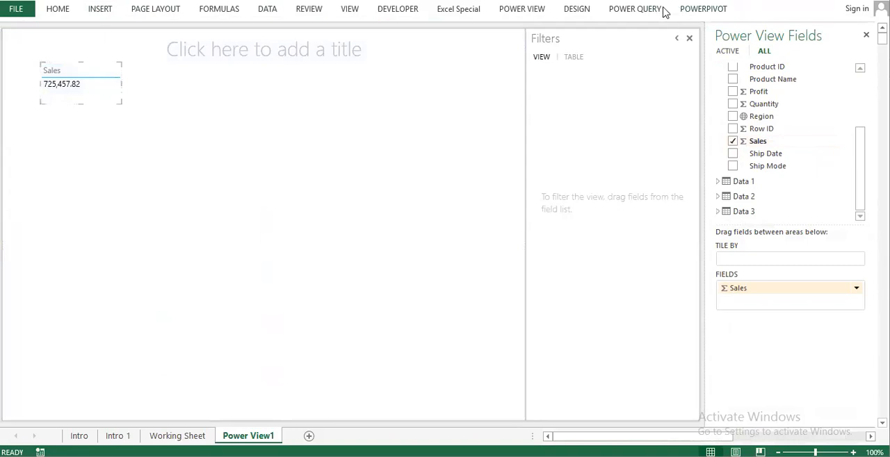
Step: Set the Power View report's font to Cambria and its text size to 150%, and fit the Sales total's frame
left_click(576, 9)
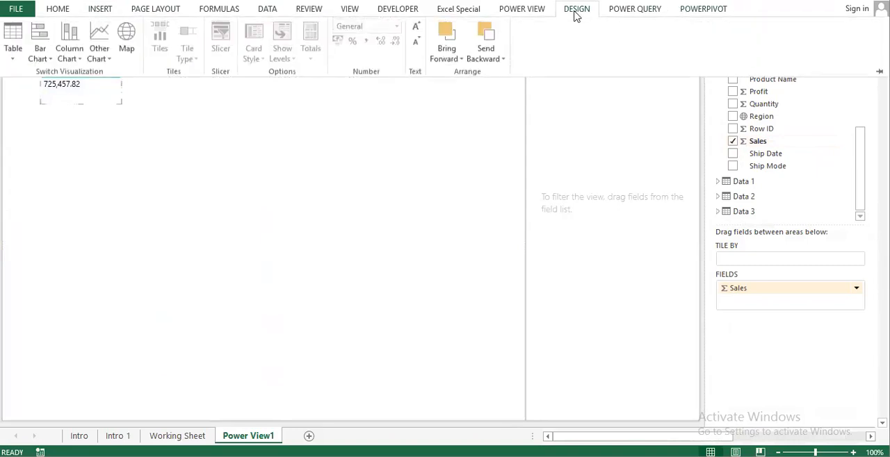
left_click(537, 13)
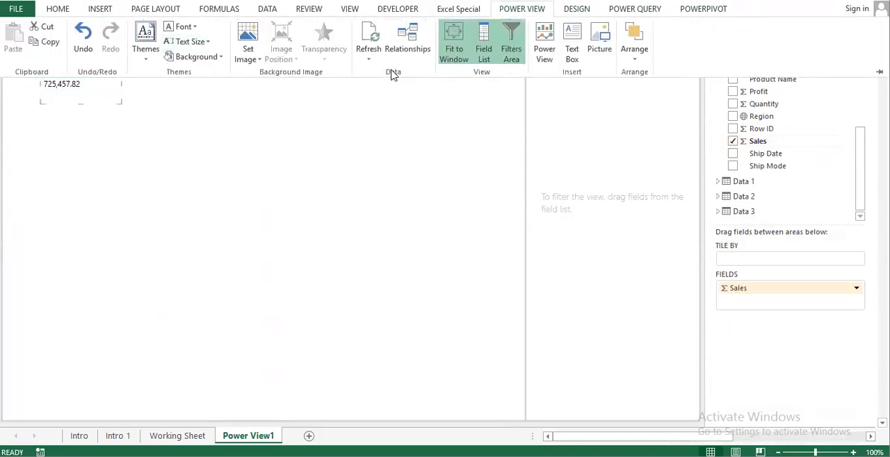
left_click(189, 41)
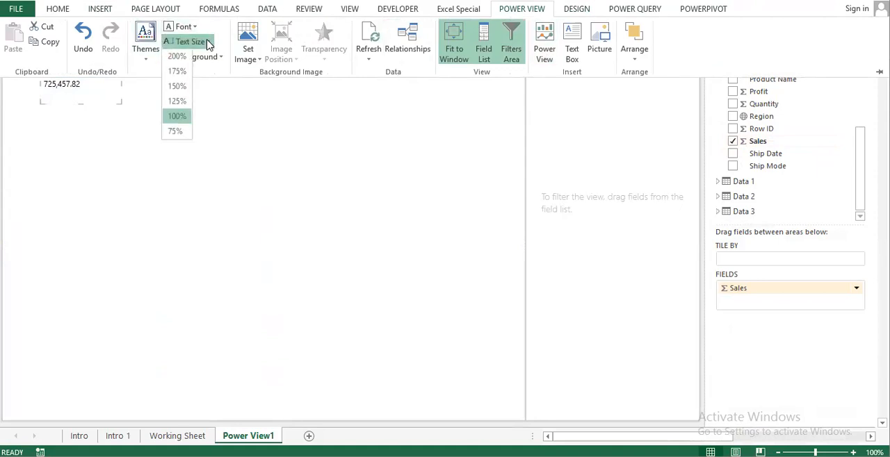
left_click(185, 27)
left_click(185, 28)
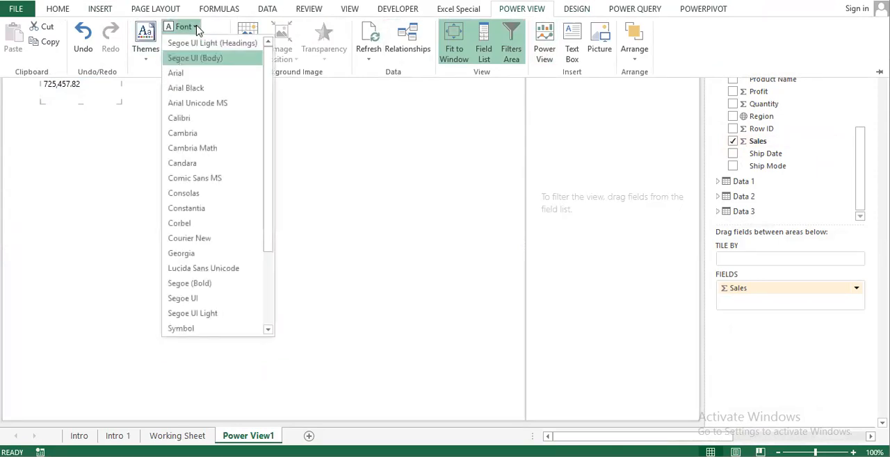
left_click(205, 133)
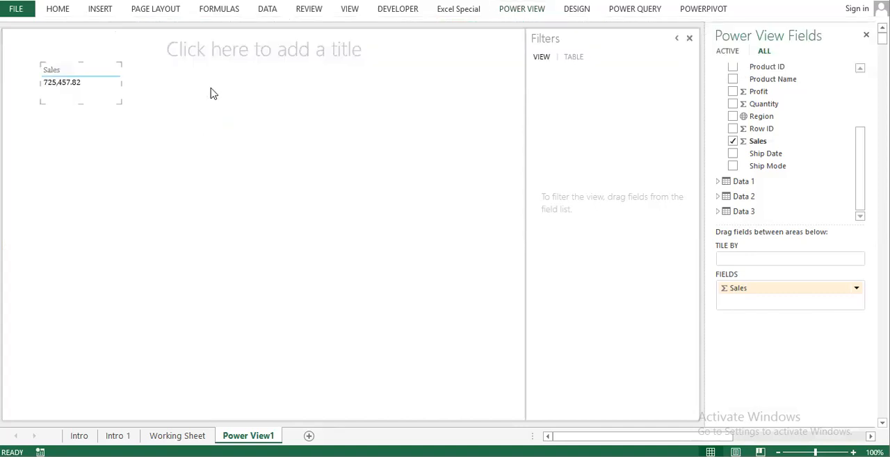
left_click(535, 13)
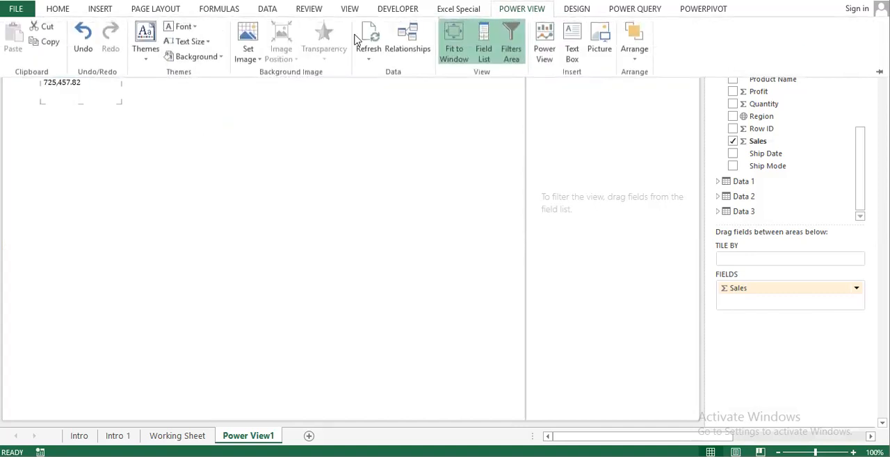
left_click(206, 48)
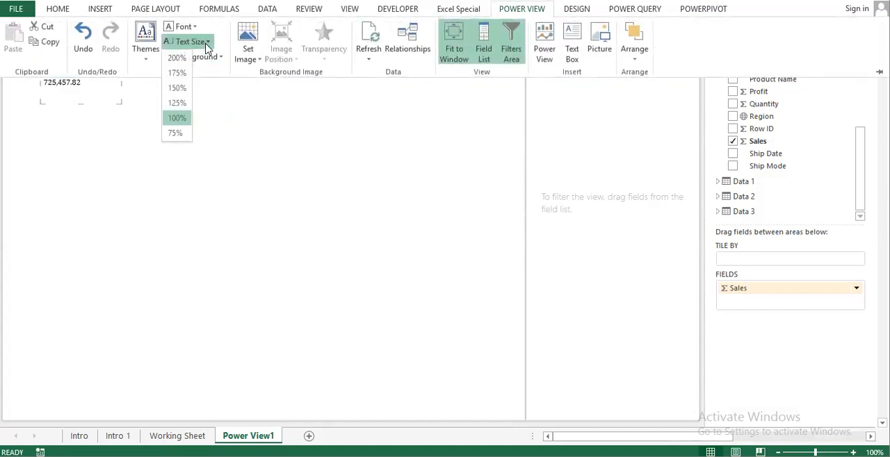
left_click(175, 92)
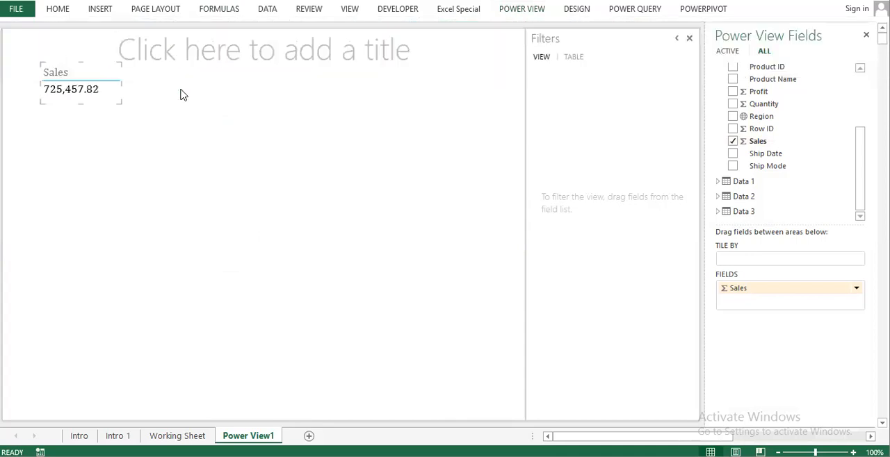
mouse_move(82, 105)
left_mouse_down()
mouse_move(79, 115)
mouse_move(82, 106)
left_mouse_up()
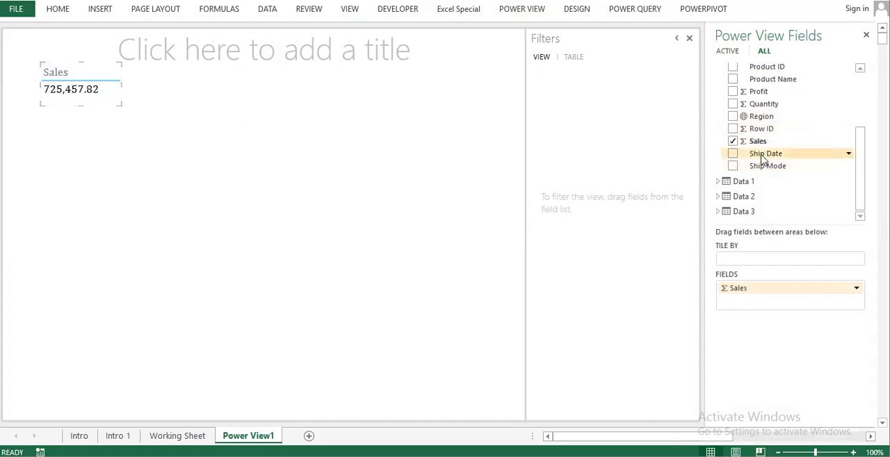
Step: Add the Profit field as a separate total, shrink its frame and align it beside the Sales total
left_click_drag(757, 91, 202, 85)
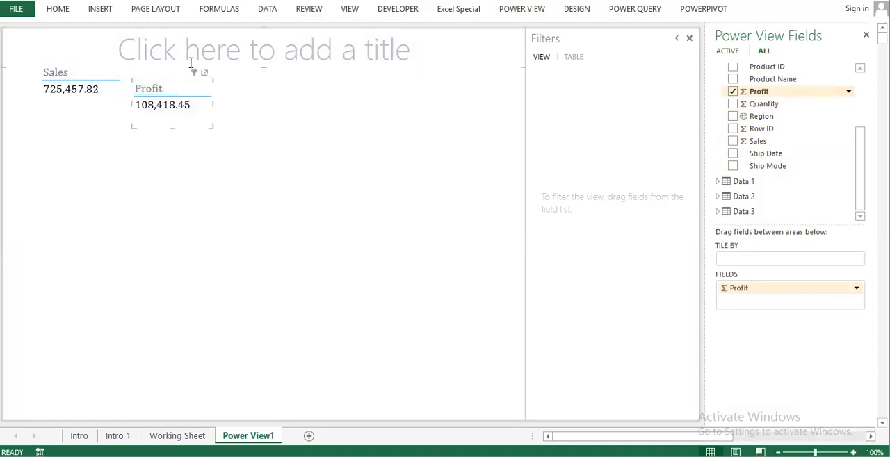
left_click_drag(208, 123, 212, 116)
left_click(213, 98)
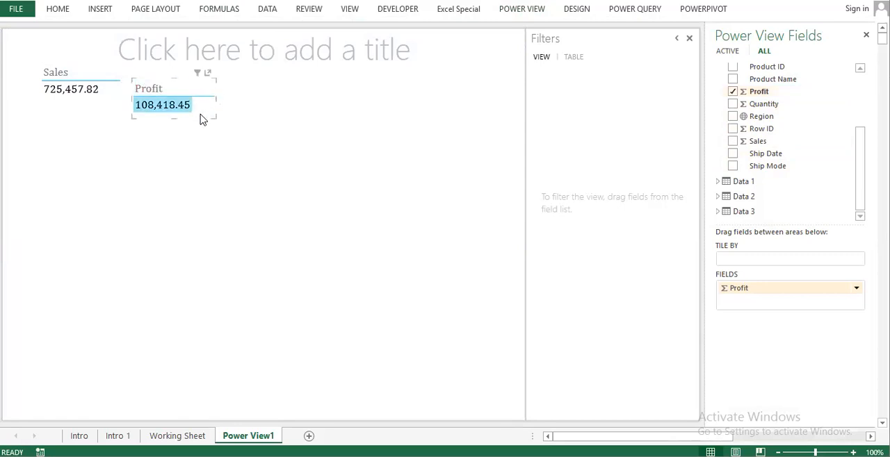
mouse_move(179, 122)
left_mouse_down()
mouse_move(195, 109)
mouse_move(185, 112)
left_mouse_up()
left_click(205, 165)
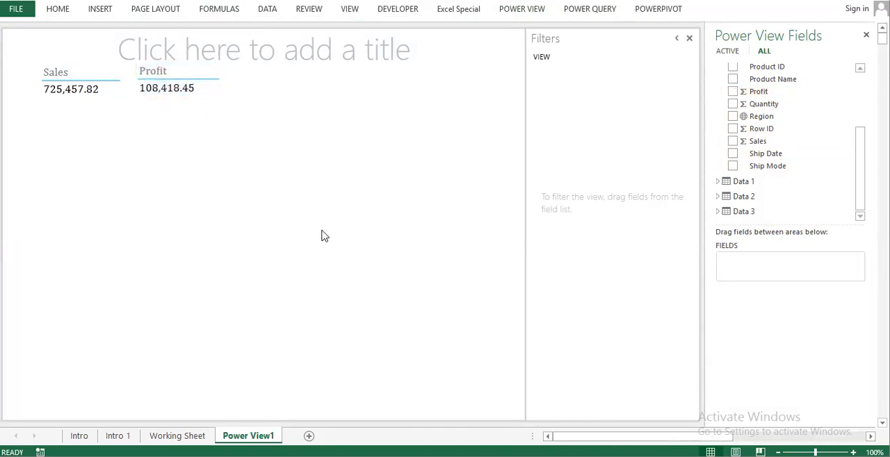
Step: Build a table of Sales by State using the Data 3 State field, and lower its top edge below the totals
left_click(718, 211)
left_click_drag(758, 218, 115, 196)
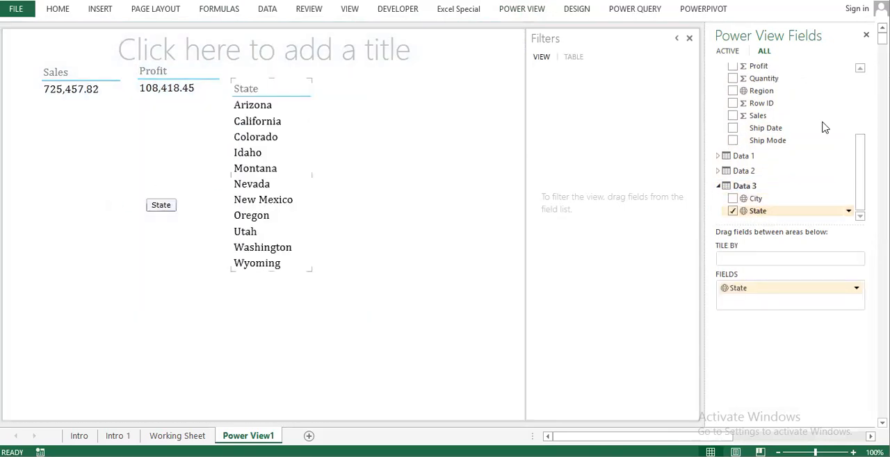
left_click_drag(763, 116, 777, 306)
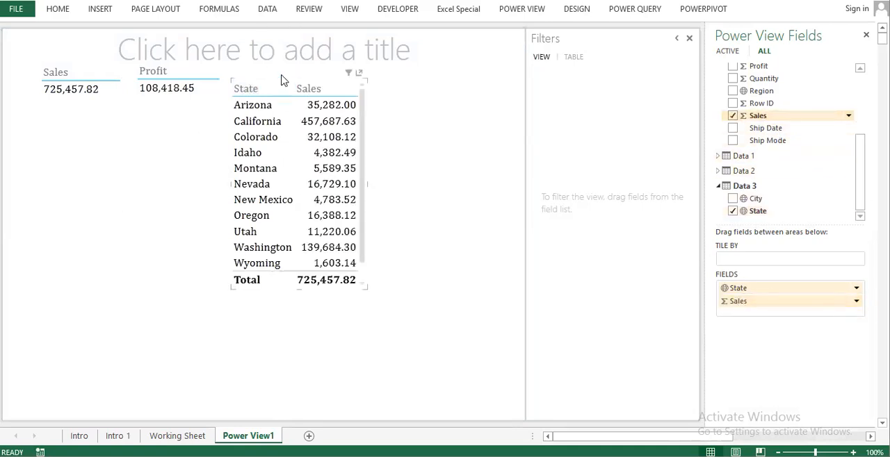
left_click_drag(232, 79, 232, 98)
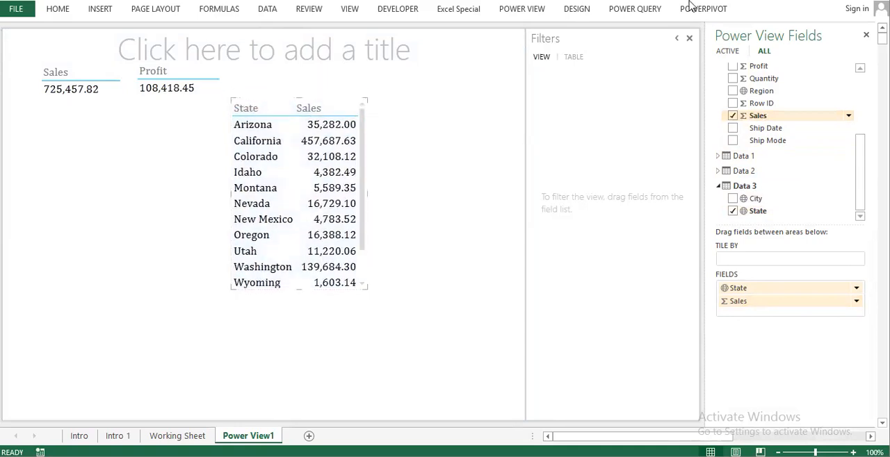
left_click(518, 14)
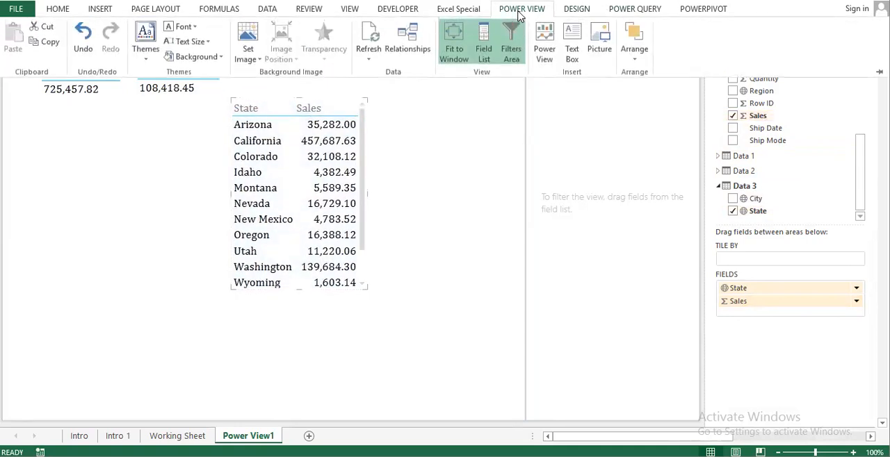
Step: Convert the Sales by State table into a map and enlarge it toward the right edge of the report canvas
left_click(576, 9)
left_click(127, 39)
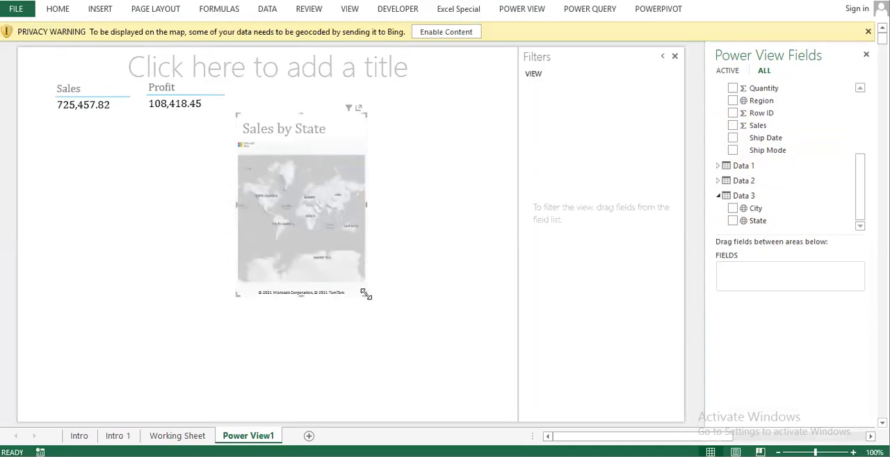
left_click_drag(361, 295, 479, 342)
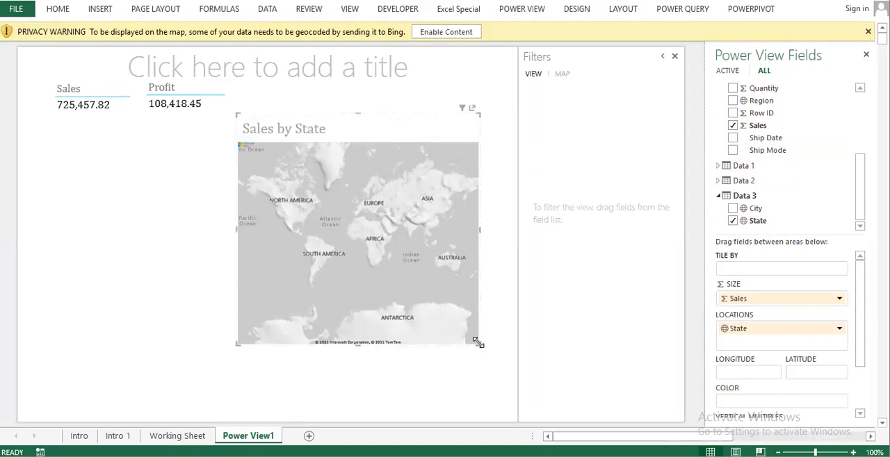
left_click_drag(478, 342, 495, 332)
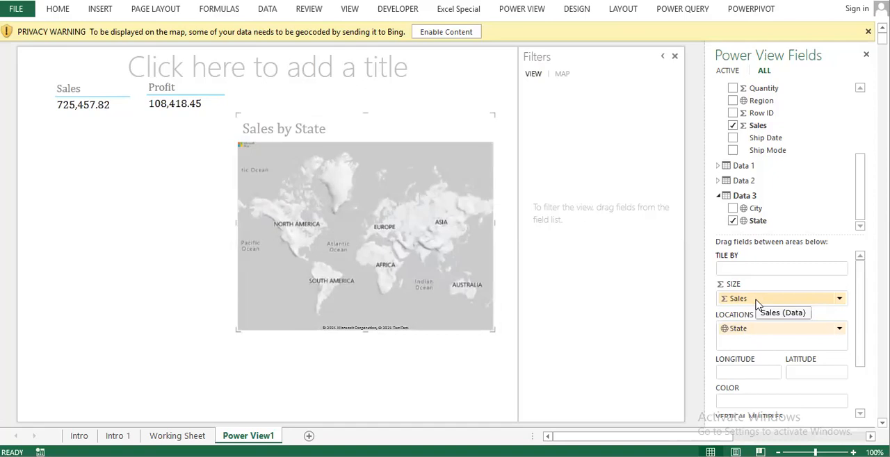
Step: Pan across the Sales by State map to examine its different world regions
left_click_drag(452, 237, 481, 243)
left_click_drag(343, 243, 563, 244)
left_click_drag(405, 239, 500, 246)
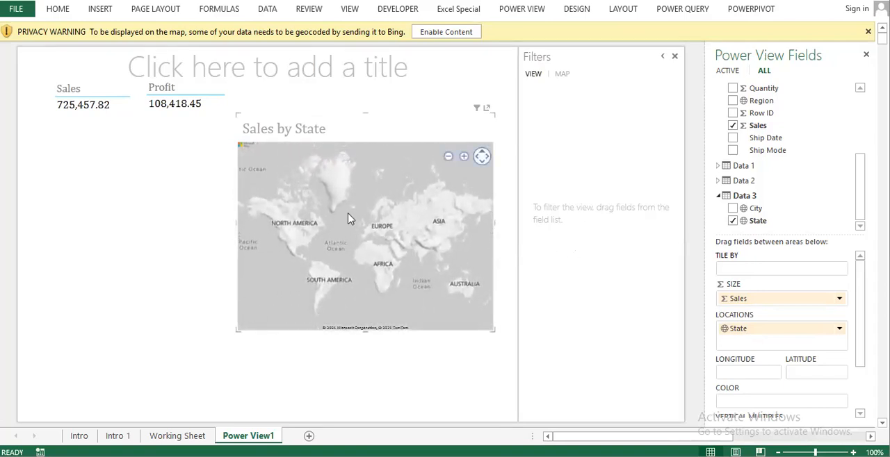
left_click_drag(338, 208, 338, 173)
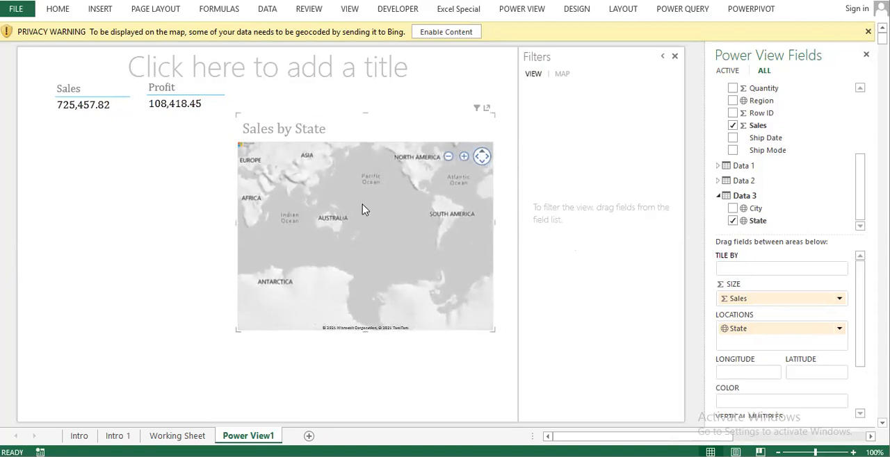
left_click_drag(368, 210, 311, 333)
left_click_drag(409, 258, 335, 257)
left_click_drag(428, 242, 297, 246)
left_click_drag(433, 239, 262, 237)
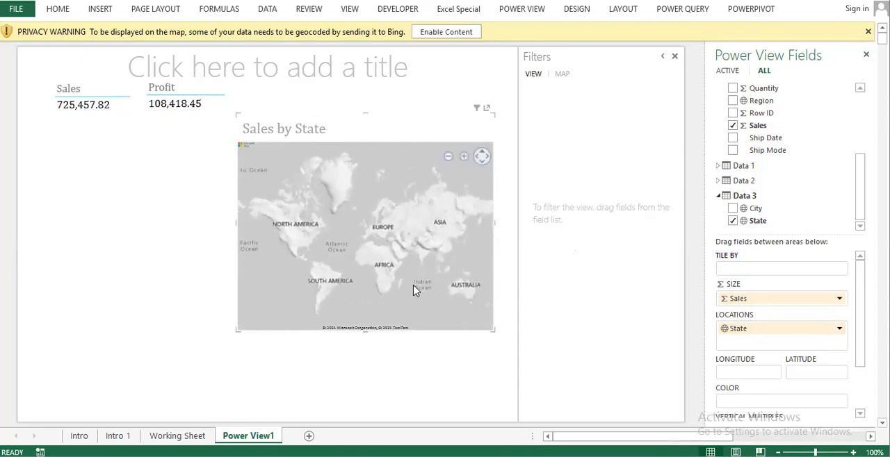
Step: Enlarge the Sales by State map downward and leftward so it spans the canvas width below the totals
left_click_drag(365, 331, 365, 396)
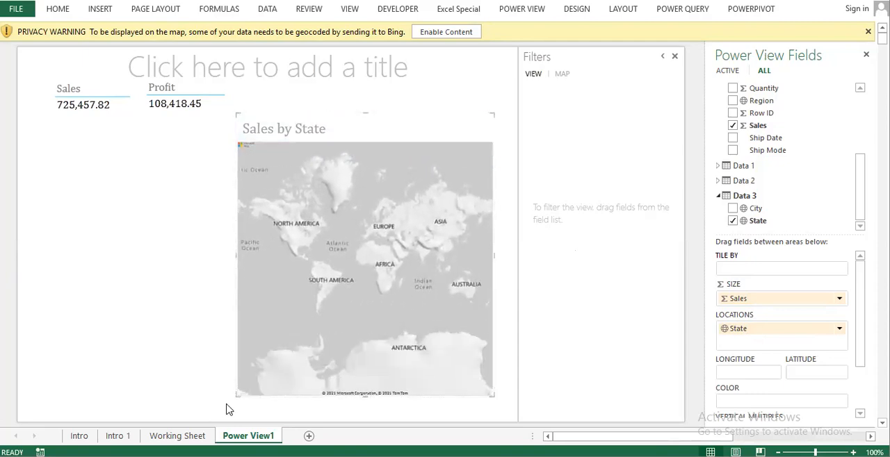
left_click_drag(238, 395, 31, 368)
scroll(388, 253, "up", 5)
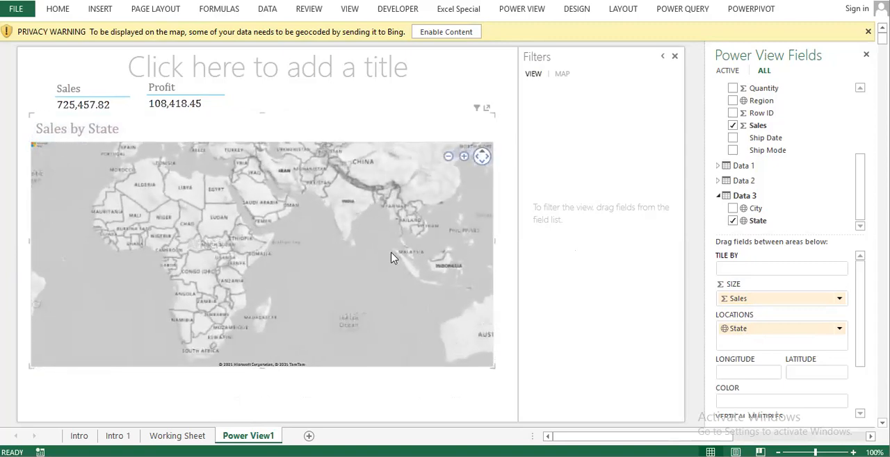
scroll(391, 253, "down", 4)
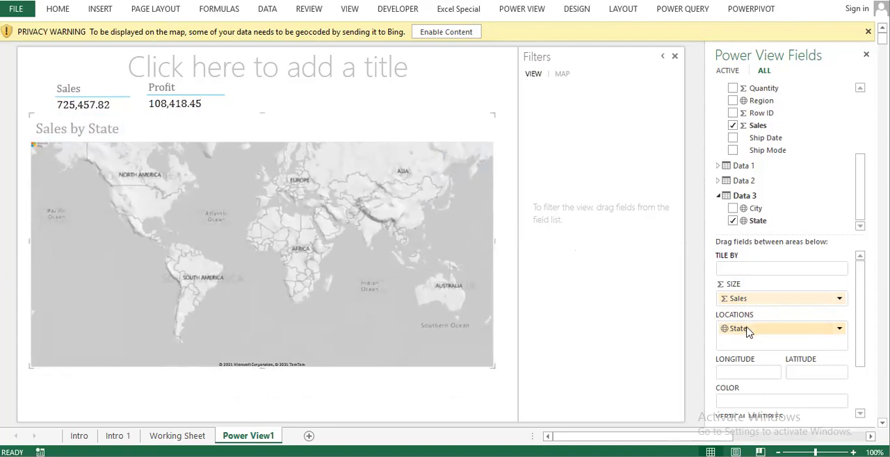
Step: Tile the Sales by State map by the Category field from the Data 2 table
mouse_move(760, 328)
left_mouse_down()
mouse_move(761, 271)
mouse_move(760, 333)
left_mouse_up()
scroll(799, 175, "up", 3)
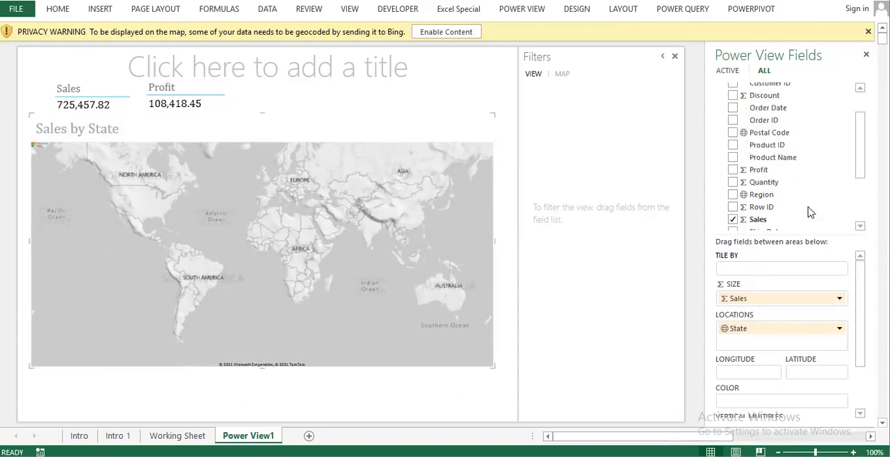
scroll(799, 176, "up", 2)
scroll(798, 188, "down", 4)
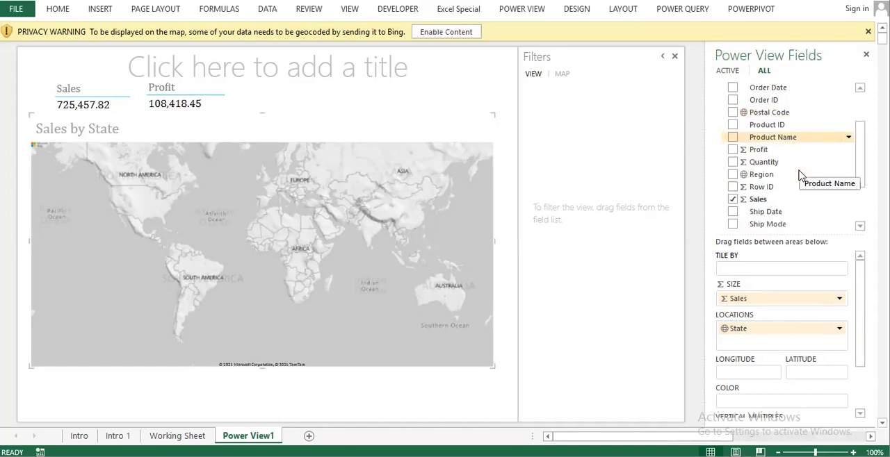
scroll(796, 203, "down", 3)
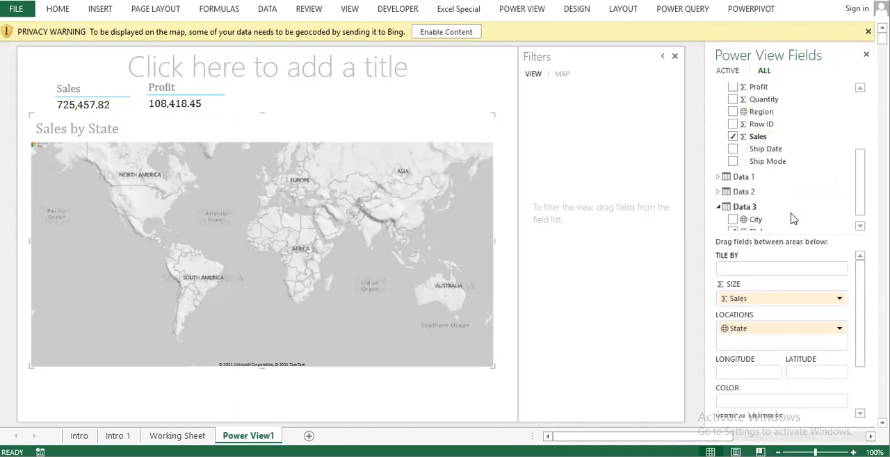
left_click(723, 189)
left_click_drag(790, 202, 765, 271)
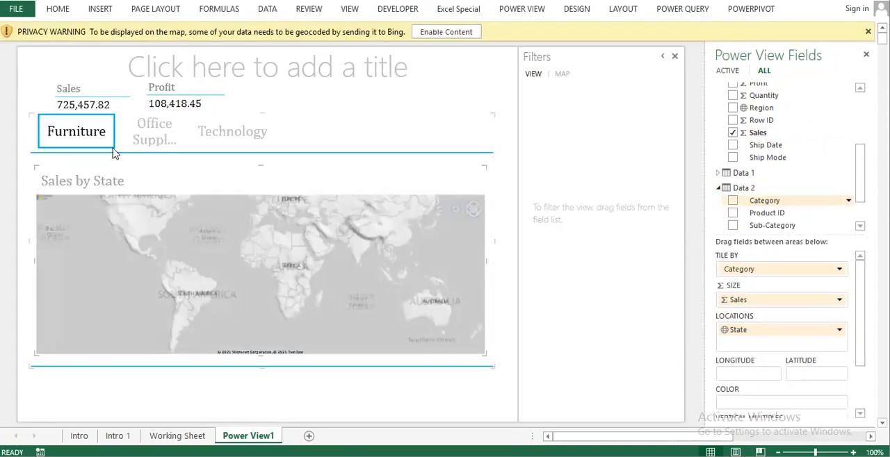
Step: View the map's Office Supplies and Technology tiles and check which field areas the tiled map offers
left_click(153, 137)
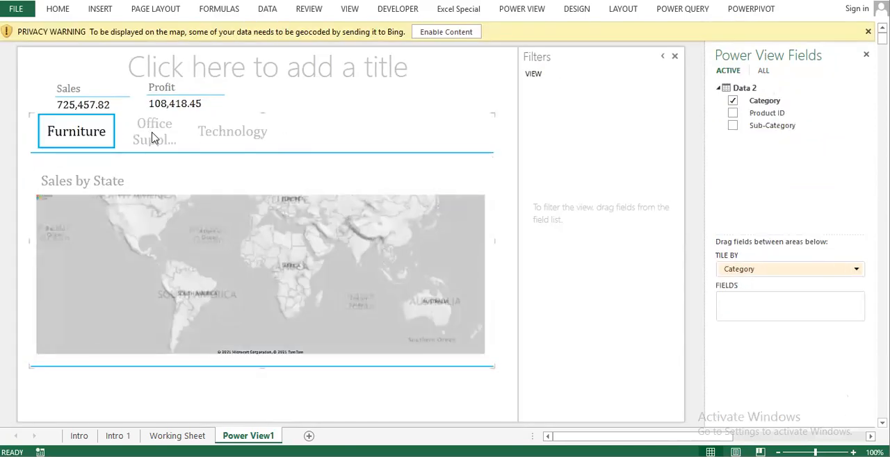
left_click(224, 138)
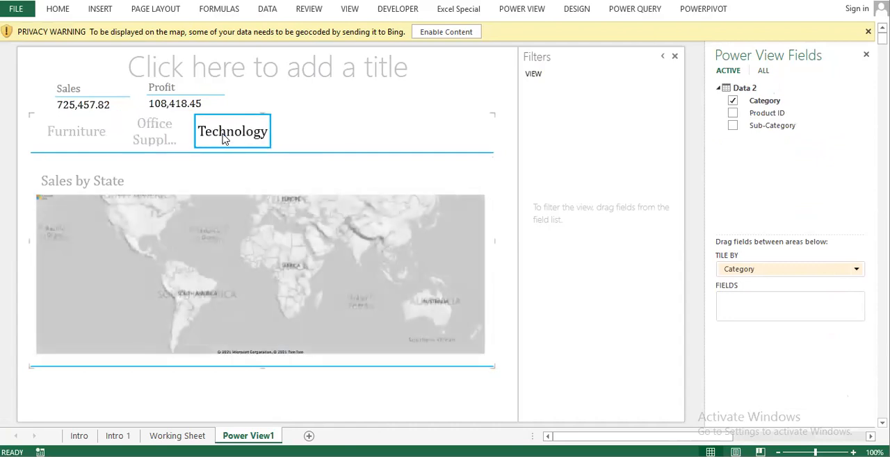
left_click(159, 136)
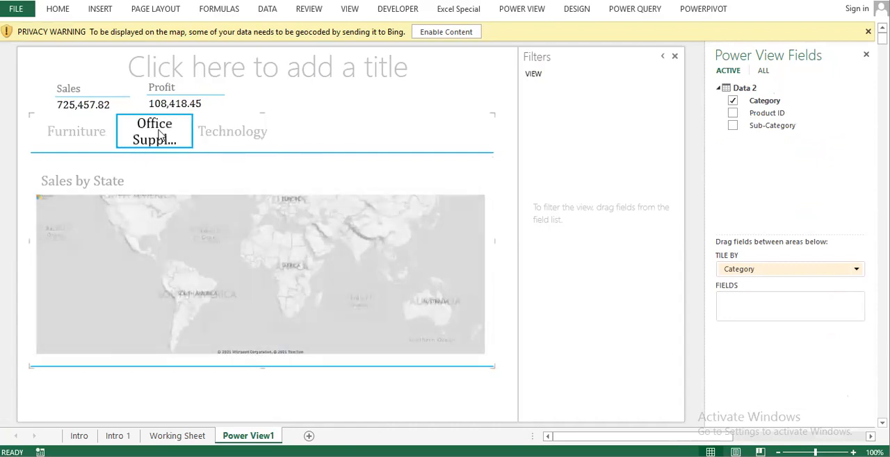
left_click(410, 281)
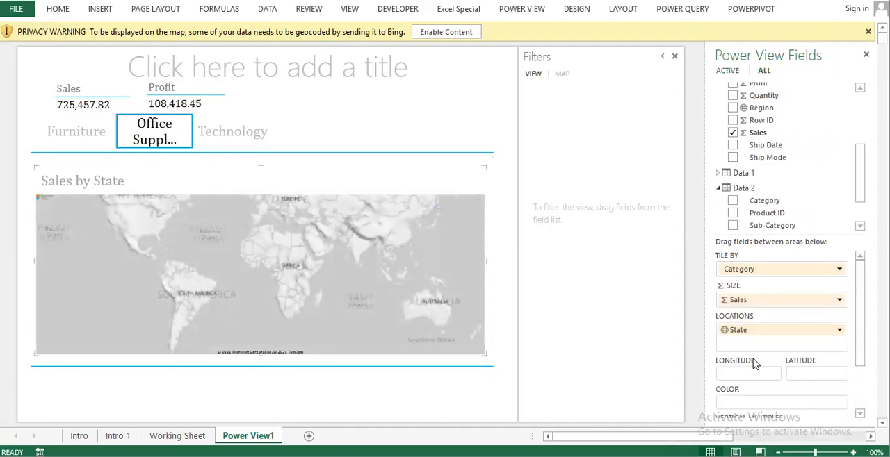
scroll(751, 358, "down", 2)
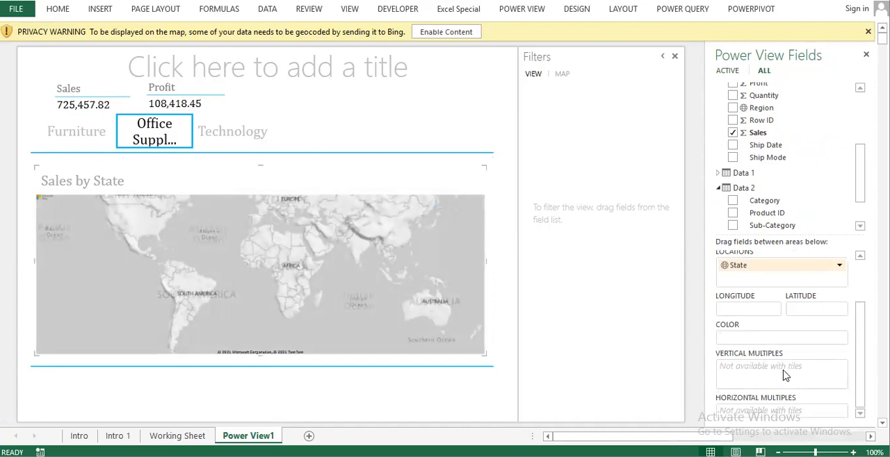
scroll(784, 382, "up", 2)
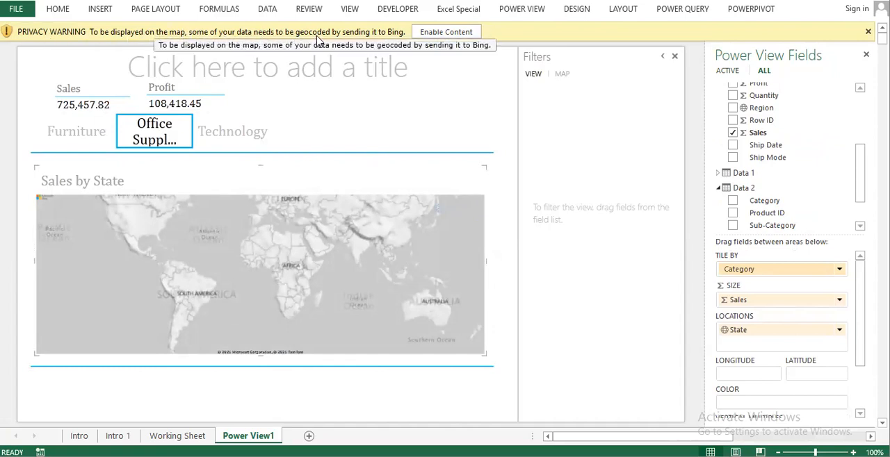
Step: Enable content so Bing can geocode the map data, and extend the tile container's lower edge downward
left_click(446, 32)
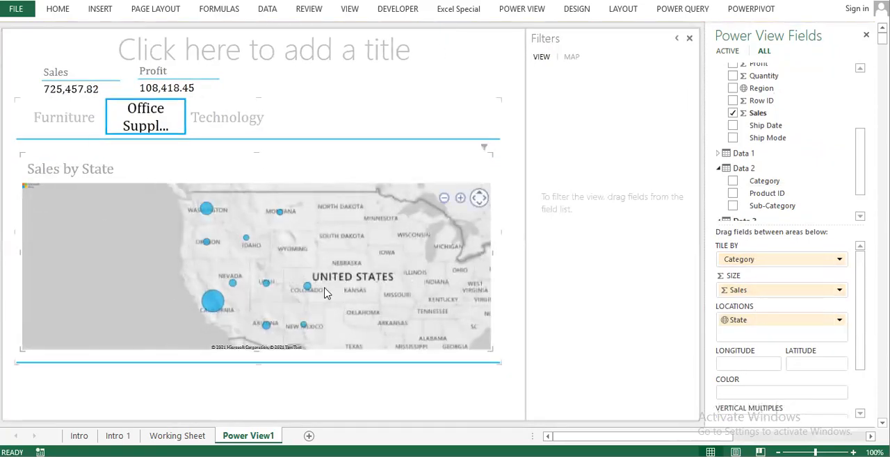
left_click_drag(257, 362, 246, 412)
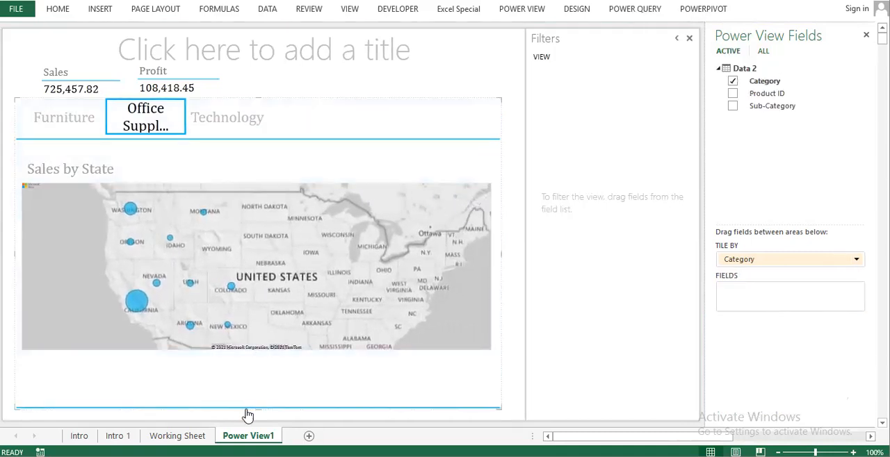
Step: Compare the state sales bubbles on the Technology, Office Supplies and Furniture tiles
left_click(236, 119)
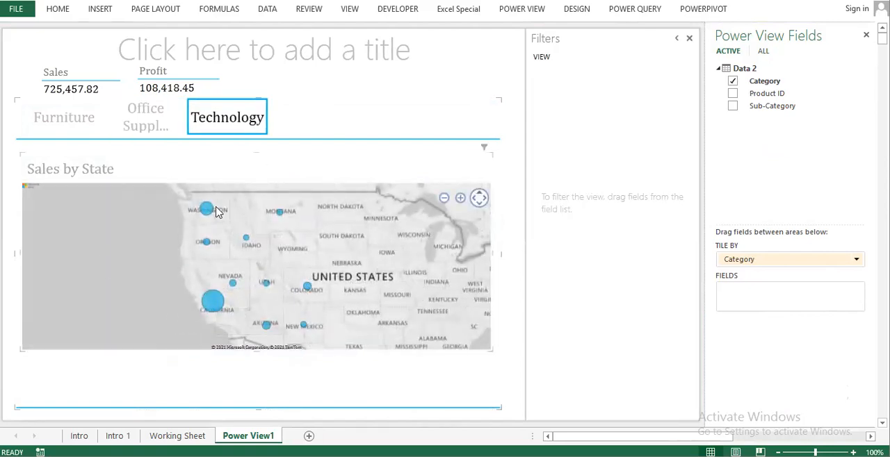
left_click(153, 121)
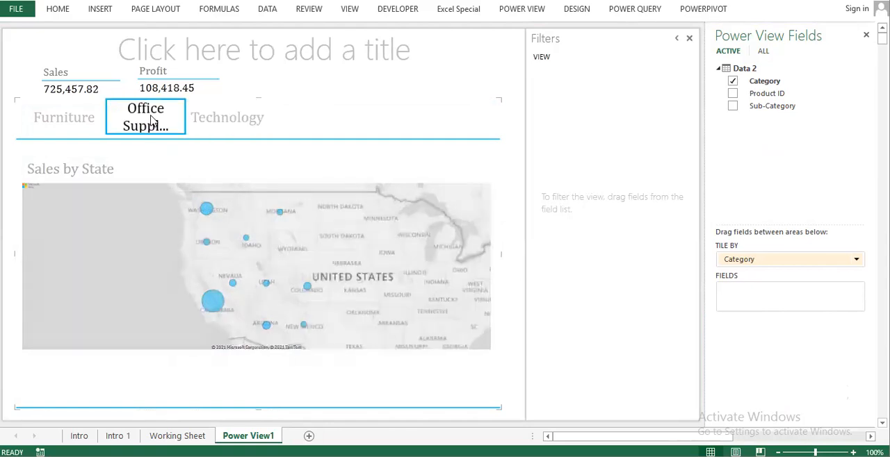
left_click(80, 125)
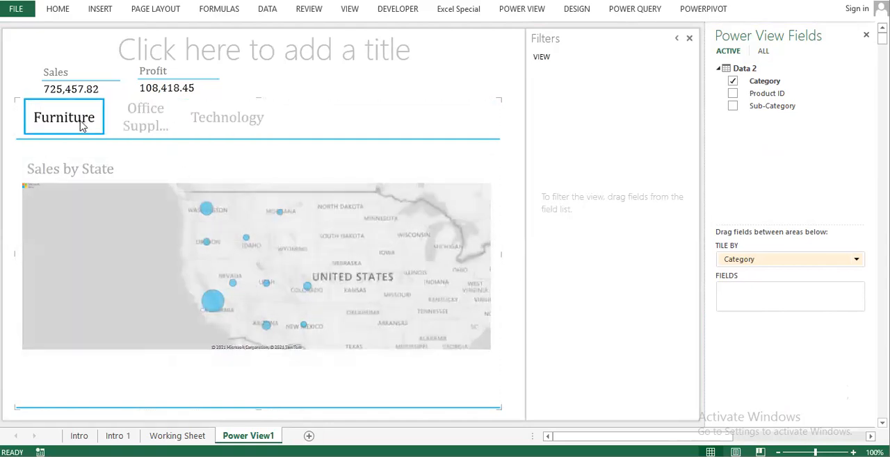
Step: Remove the Category tiling from the map and enlarge the map to fill the canvas below the totals
left_click_drag(757, 267, 397, 114)
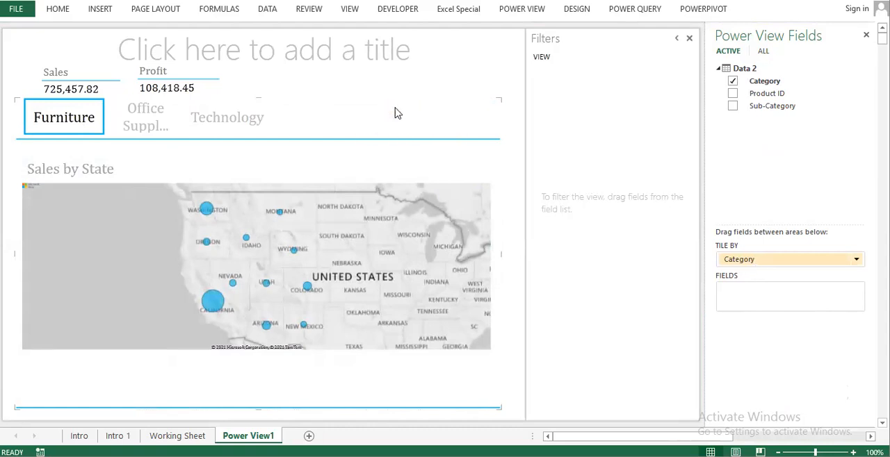
left_click_drag(817, 263, 791, 149)
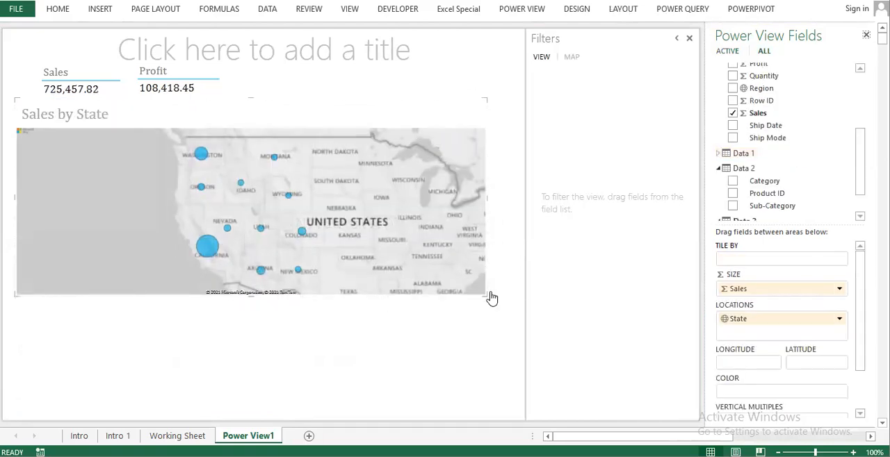
left_click_drag(486, 294, 498, 377)
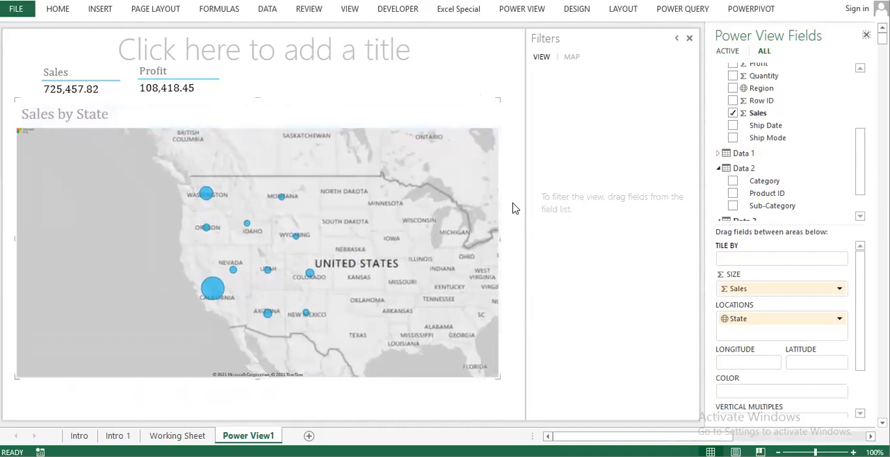
Step: Delete the Sales by State map and build a table of Sales by Ship Mode from the Data table's fields
key("Delete")
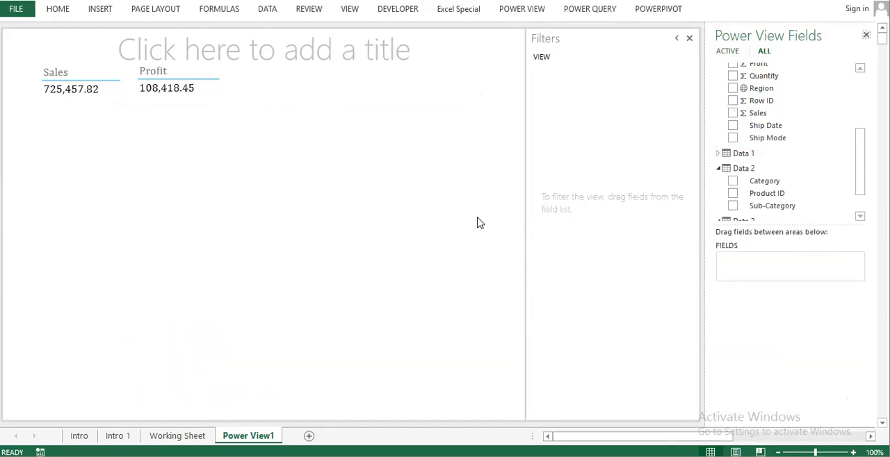
scroll(793, 161, "up", 2)
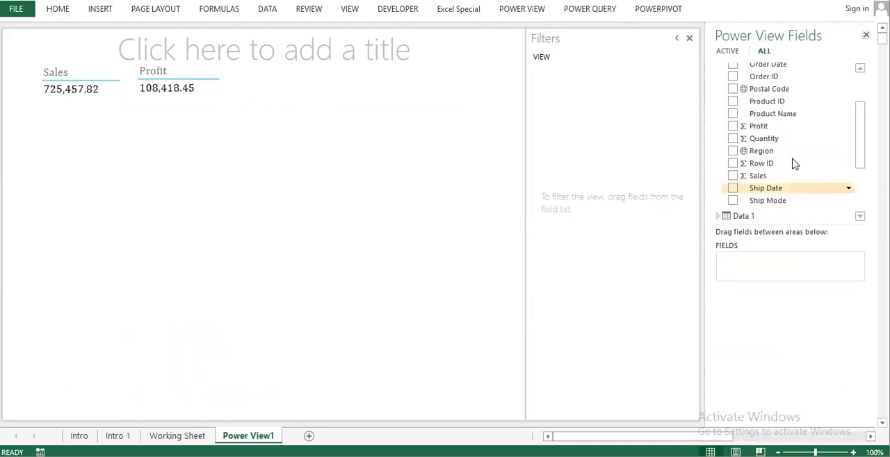
left_click_drag(786, 201, 106, 192)
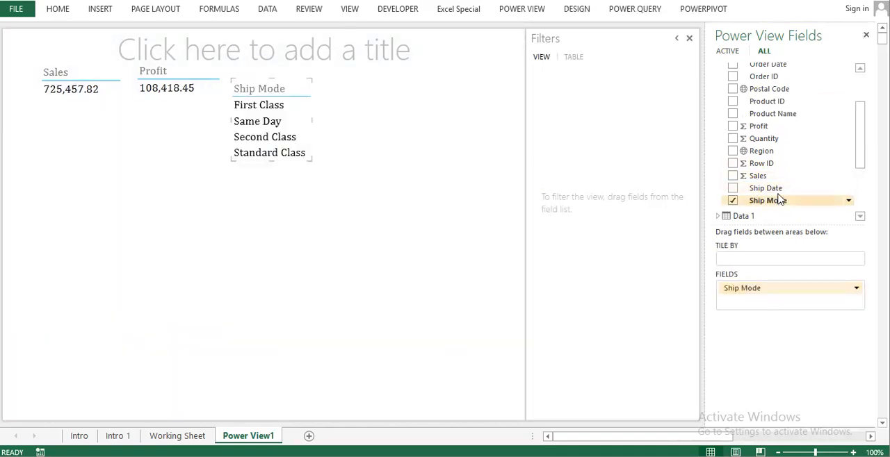
left_click_drag(775, 179, 731, 303)
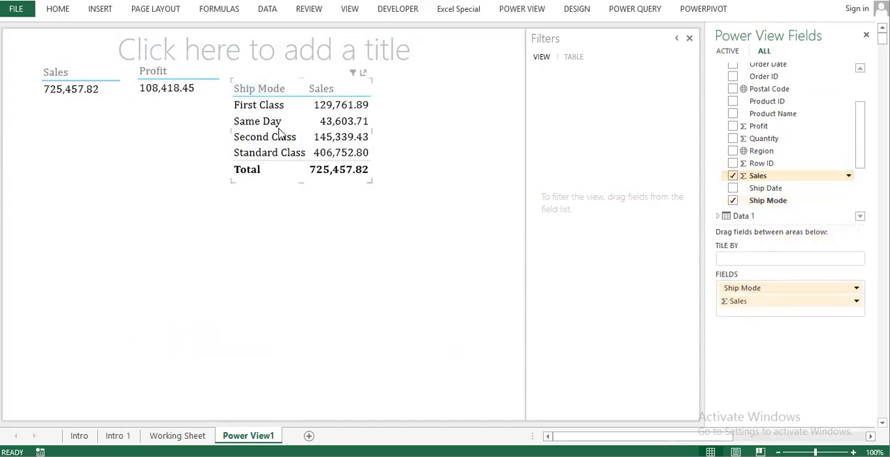
Step: Convert the Sales by Ship Mode table into a pie chart and enlarge it downward and to the left
left_click(586, 11)
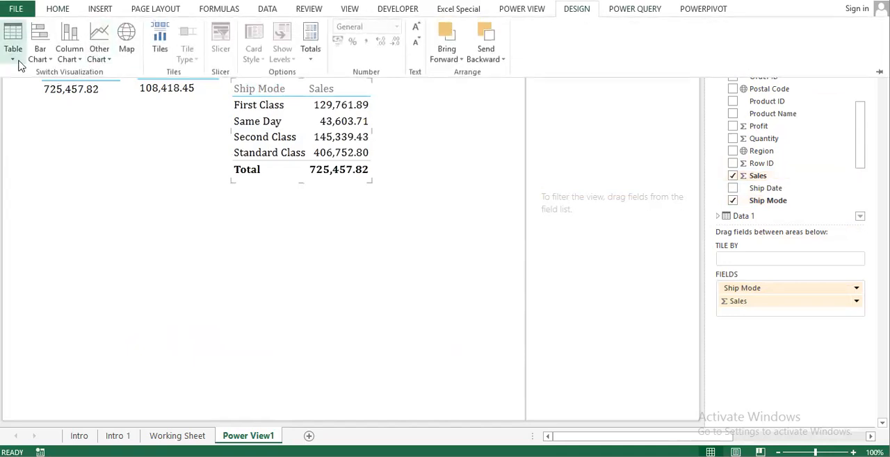
left_click(46, 62)
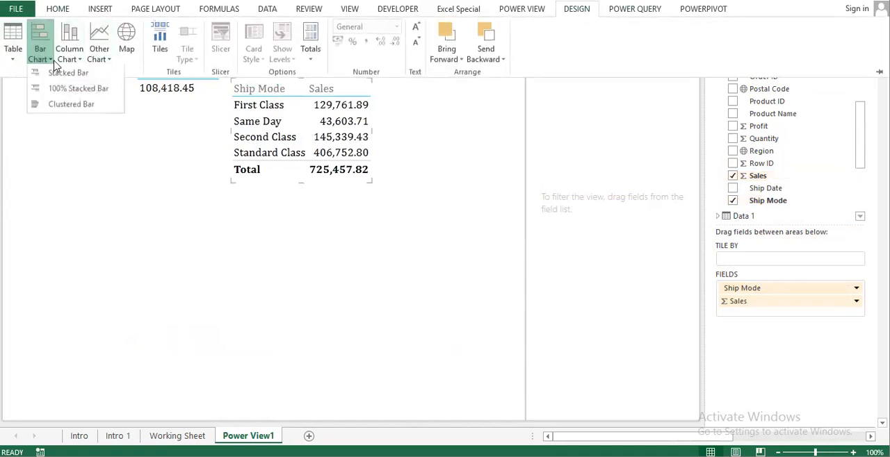
left_click(105, 61)
left_click(122, 108)
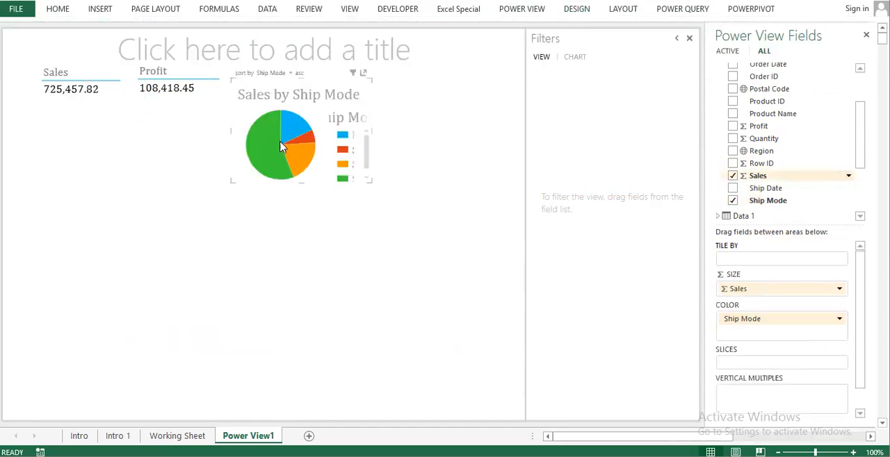
left_click_drag(230, 181, 107, 263)
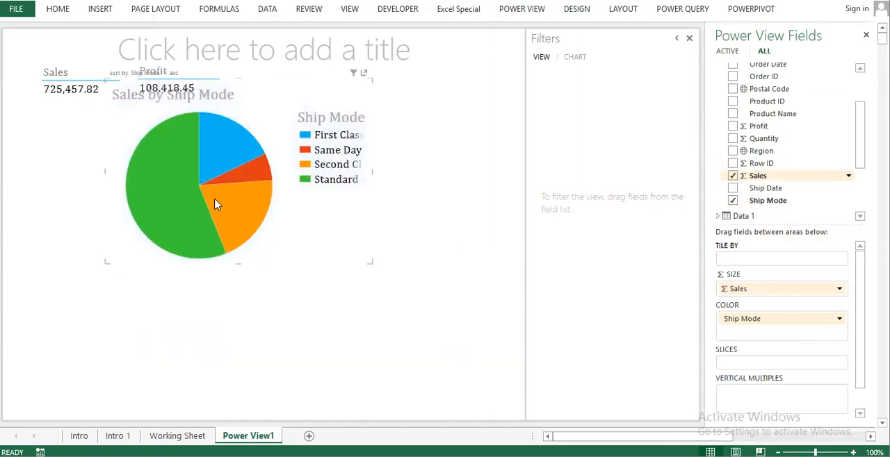
Step: Enlarge the Sales by Ship Mode pie chart and check its Standard Class slice in the popped-out view
left_click_drag(363, 270, 396, 334)
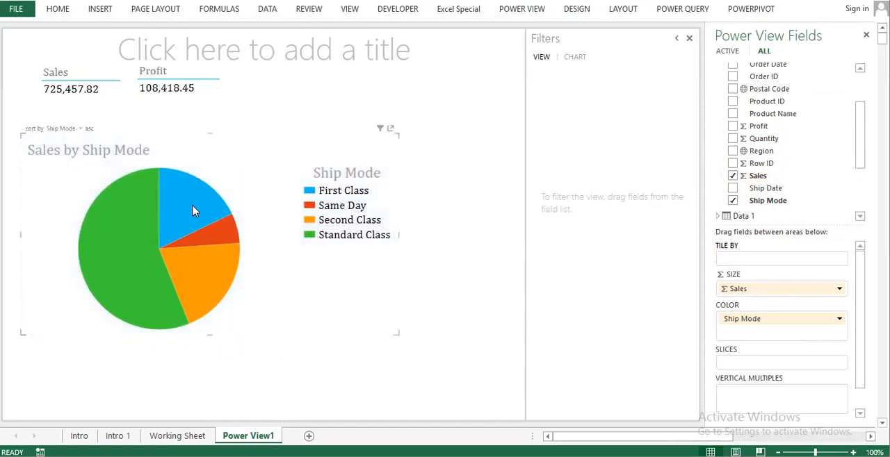
left_click(392, 133)
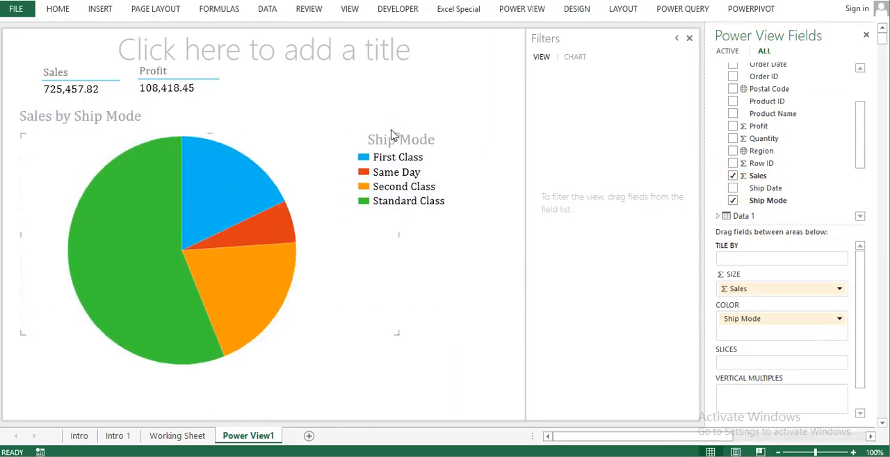
left_click(159, 170)
left_click(273, 165)
left_click(308, 277)
left_click(137, 175)
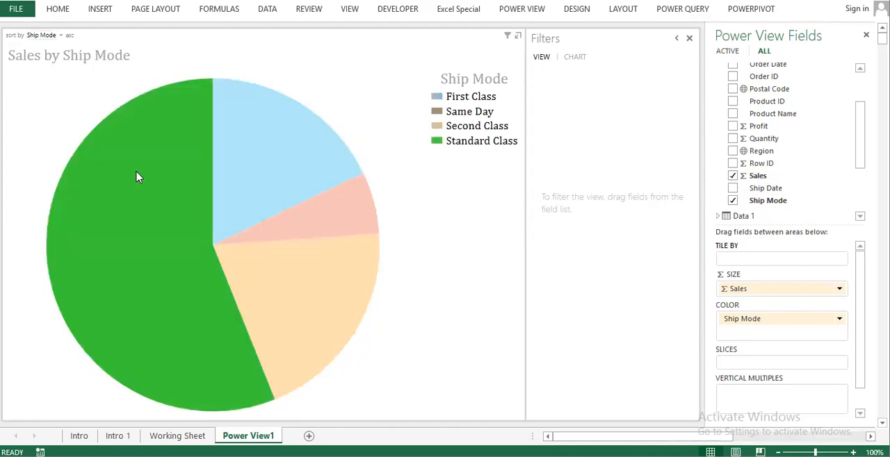
left_click(138, 176)
left_click(517, 38)
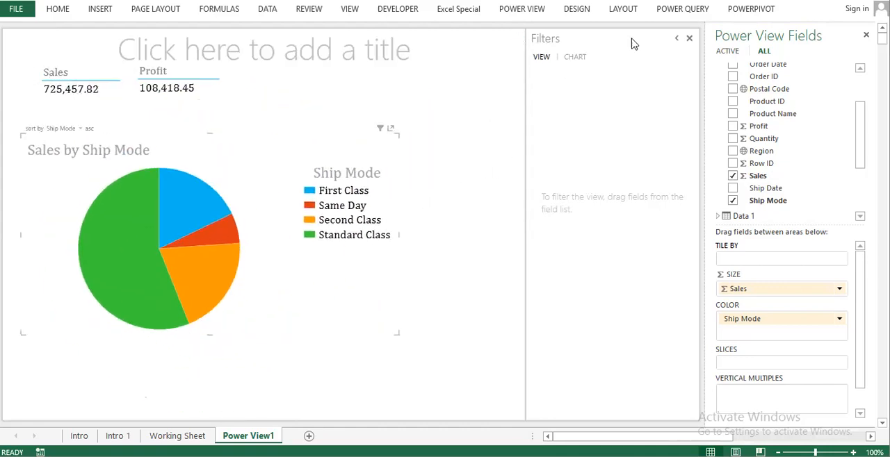
left_click(667, 10)
left_click(576, 9)
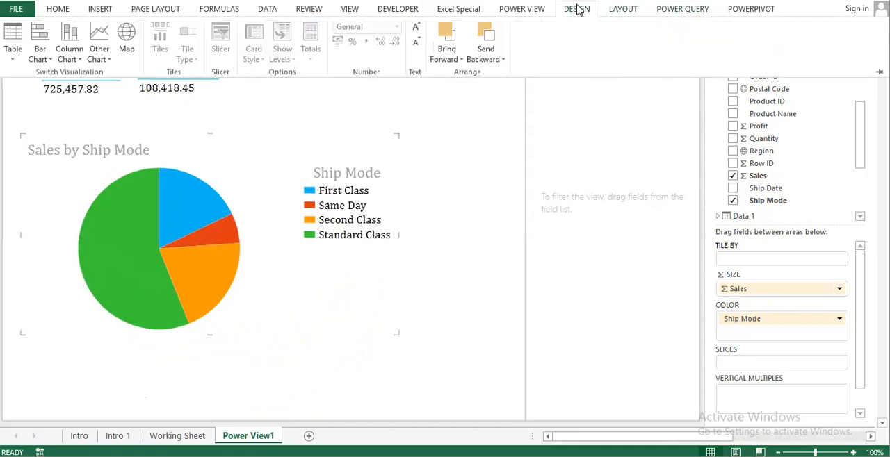
left_click(523, 10)
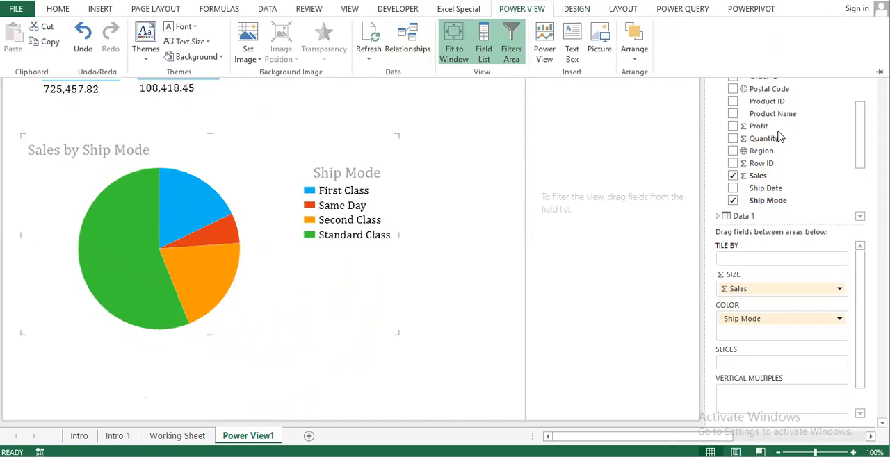
left_click(581, 11)
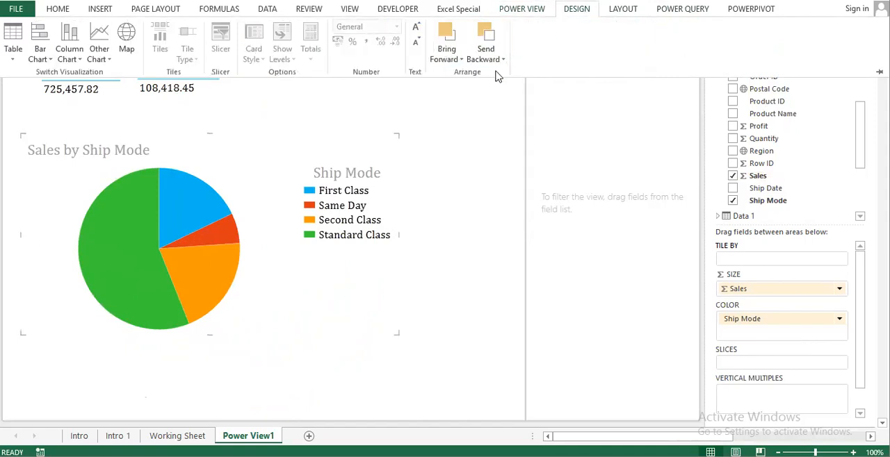
right_click(136, 189)
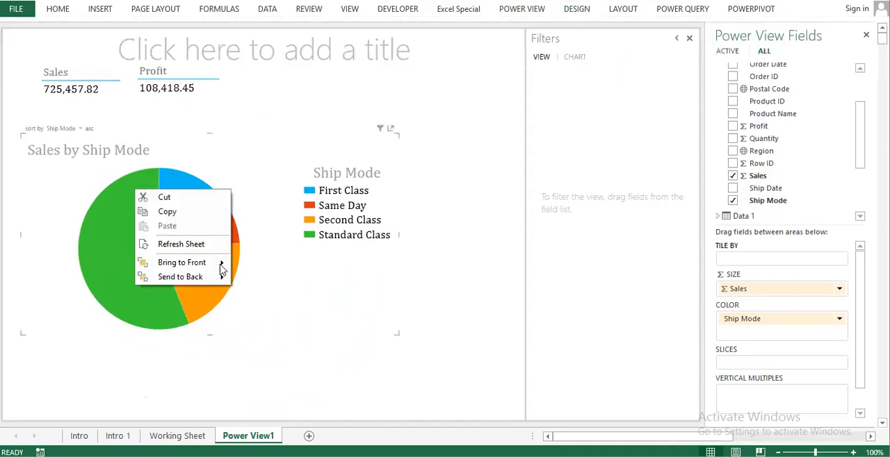
left_click(379, 310)
Step: Highlight the First Class slice, show the pie chart's own filters, and clear the slice highlight
left_click(174, 209)
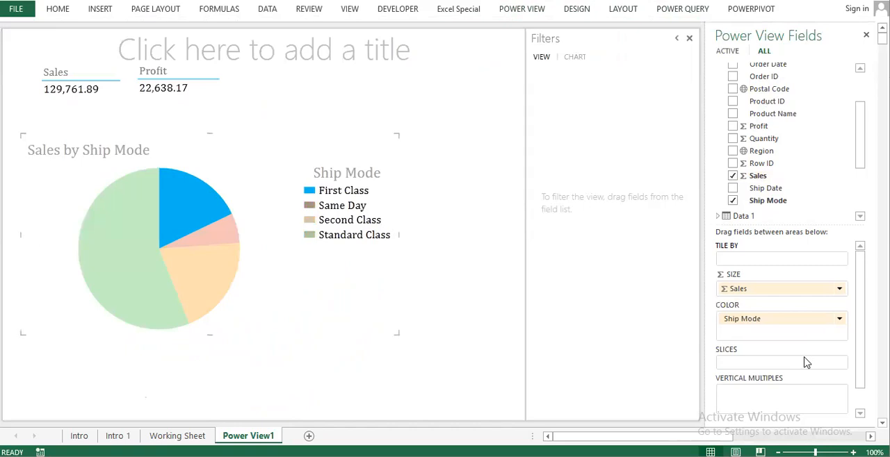
scroll(801, 368, "down", 1)
scroll(801, 368, "up", 1)
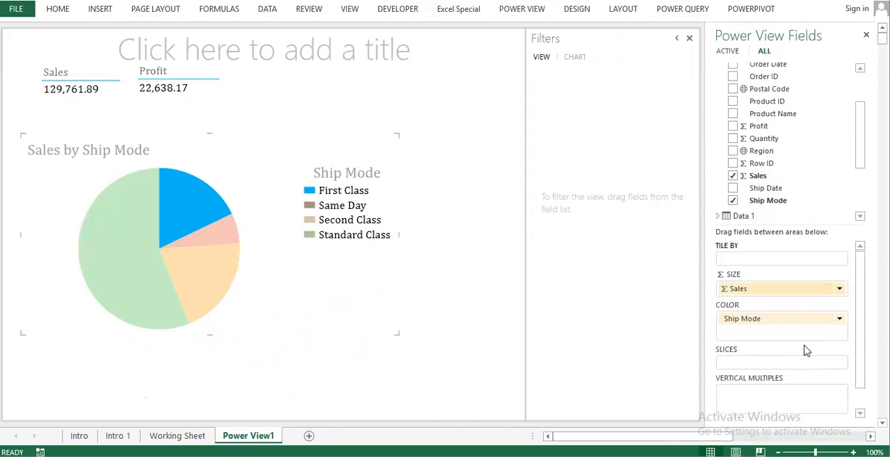
scroll(752, 273, "down", 1)
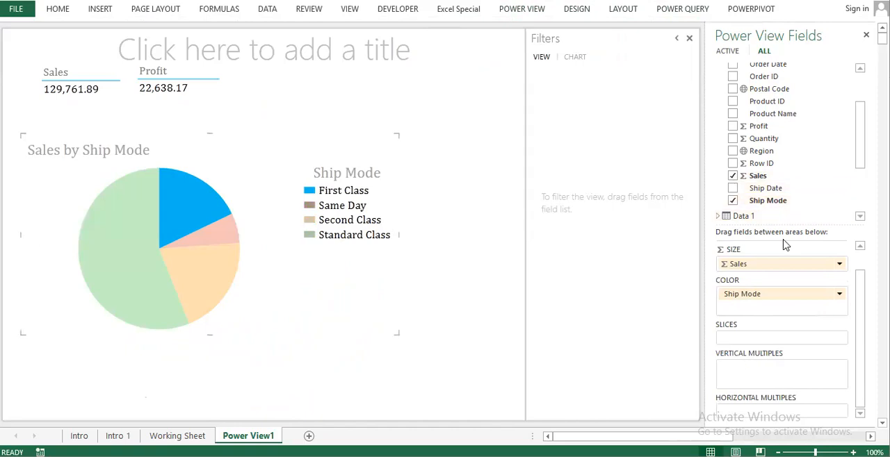
left_click(574, 57)
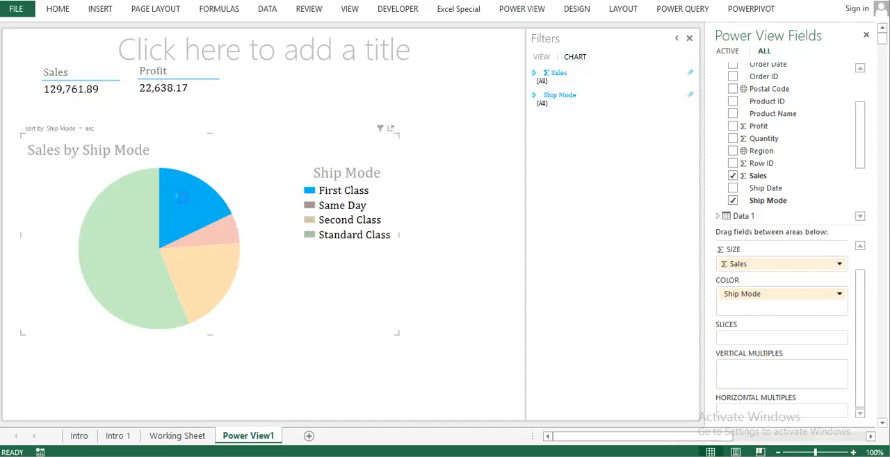
left_click(184, 202)
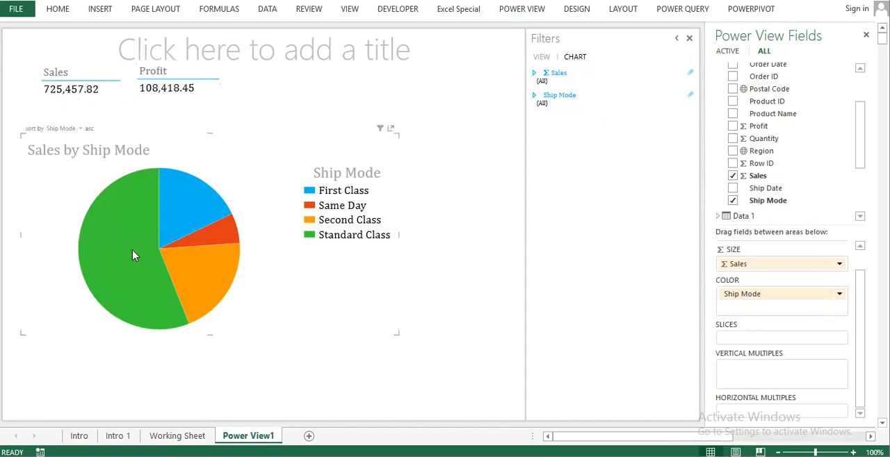
Step: Compare the Sales and Profit totals for the Standard Class, First Class, Second Class and Same Day slices
mouse_move(132, 254)
left_click(122, 260)
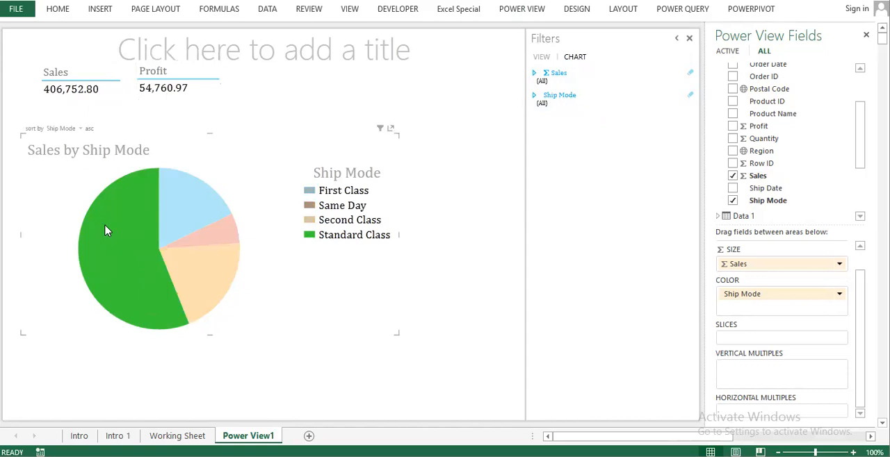
mouse_move(142, 280)
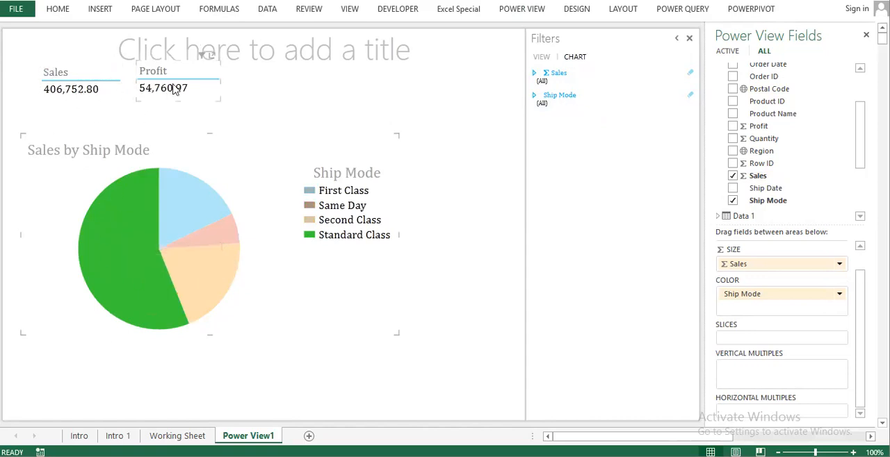
left_click(188, 208)
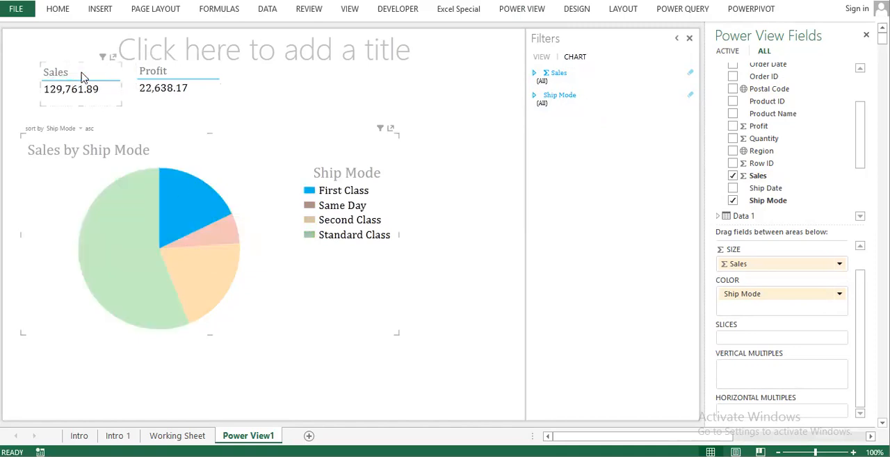
left_click(205, 272)
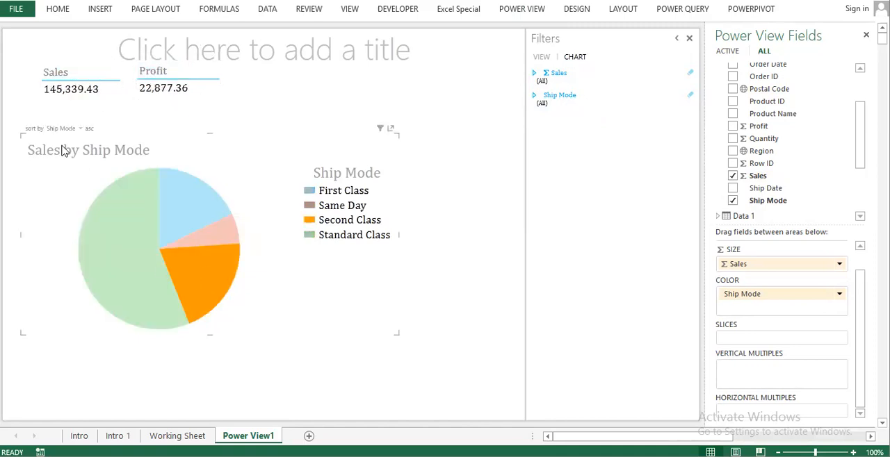
left_click(223, 242)
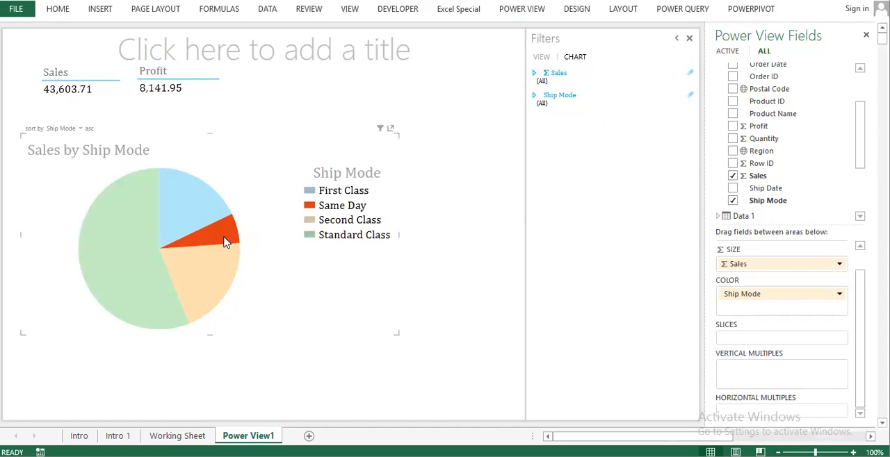
Step: Return to the Working Sheet and select the Arizona Furniture sales value in the PivotTable
left_click(741, 10)
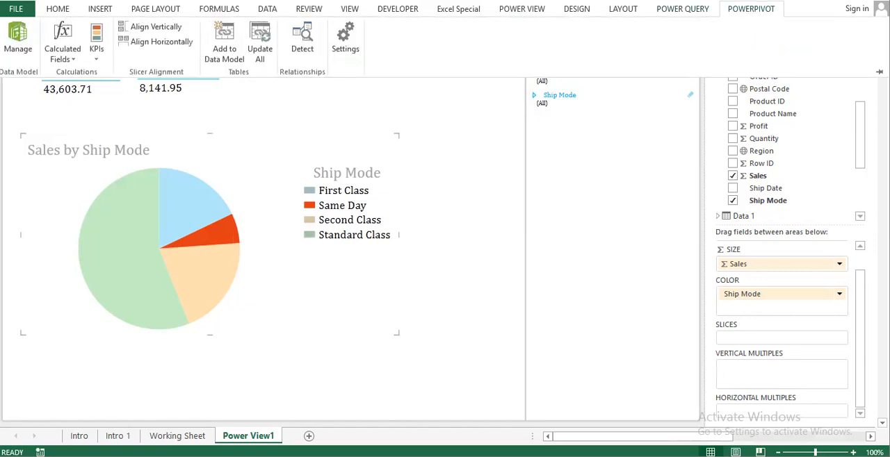
left_click(742, 10)
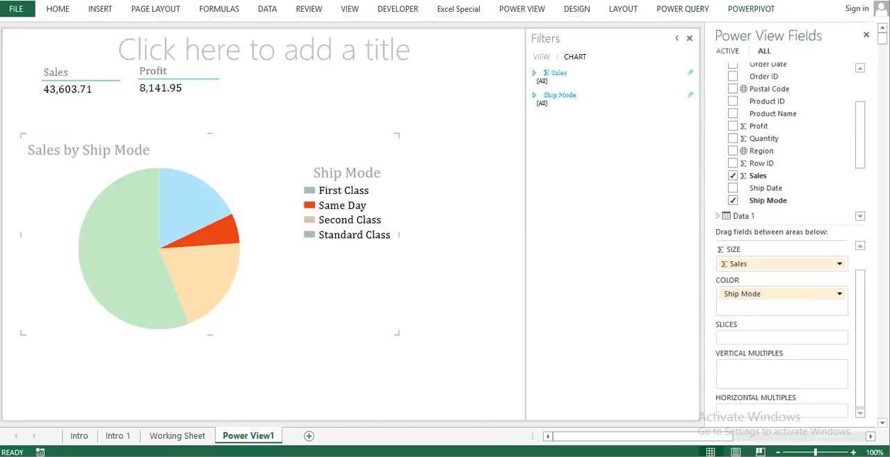
left_click(462, 177)
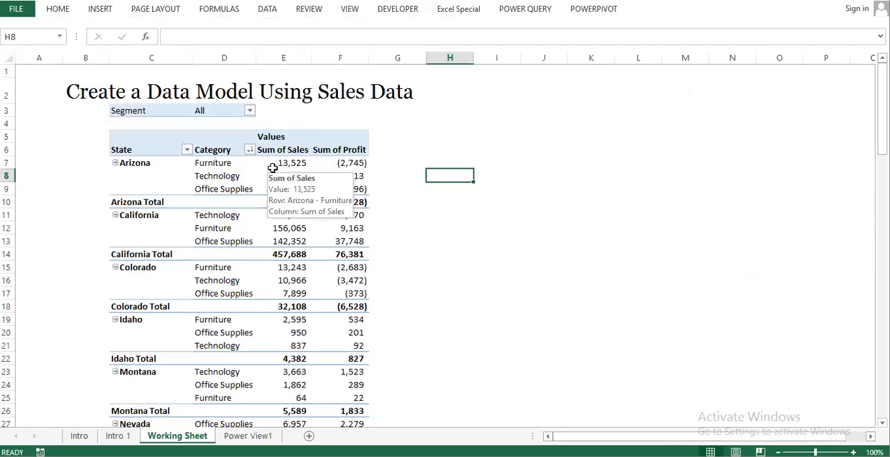
left_click(273, 167)
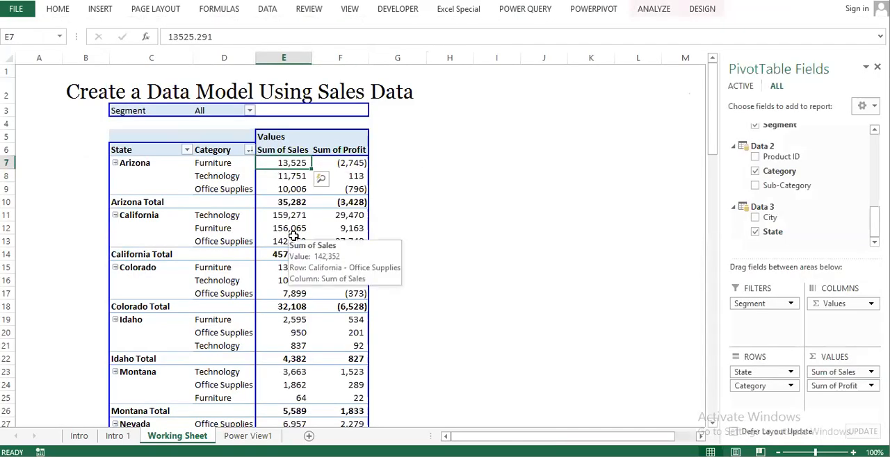